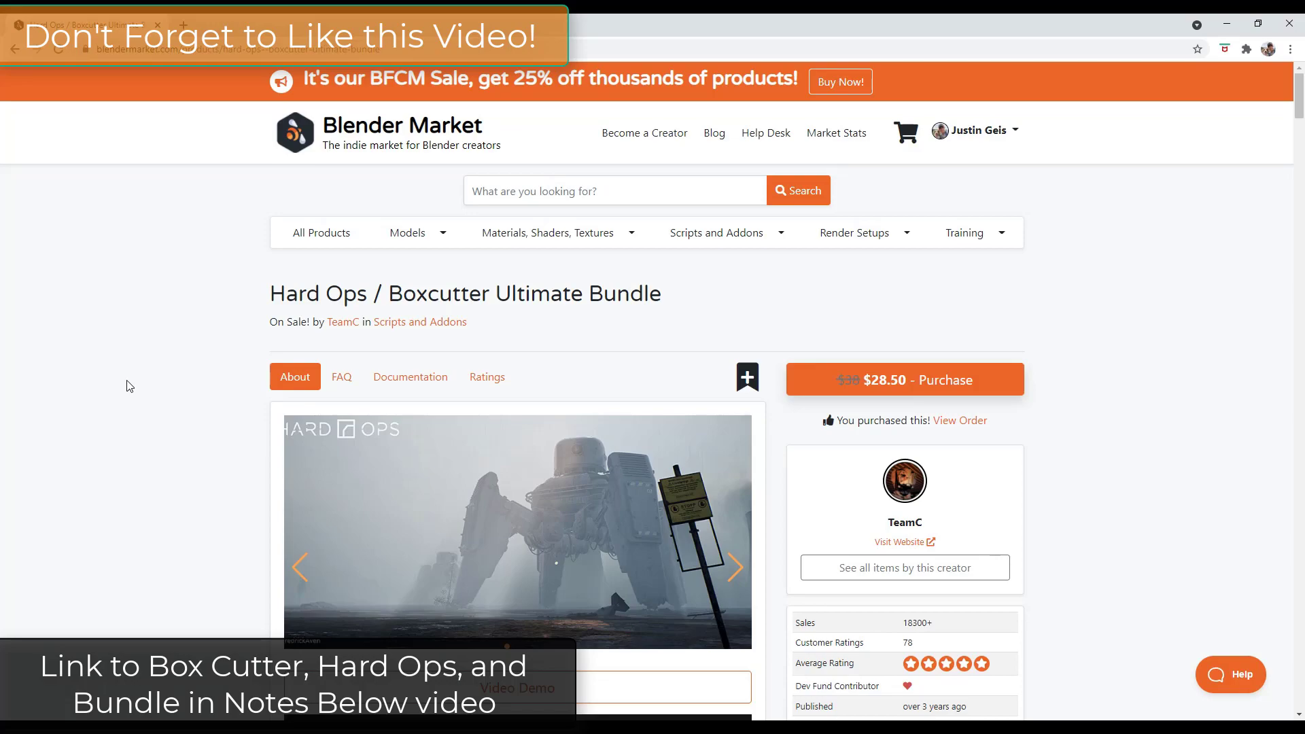
Examine the Hard Ops / Boxcutter Ultimate Bundle product page, including the demo videos and the included tools.
scroll(269, 504, "down", 15)
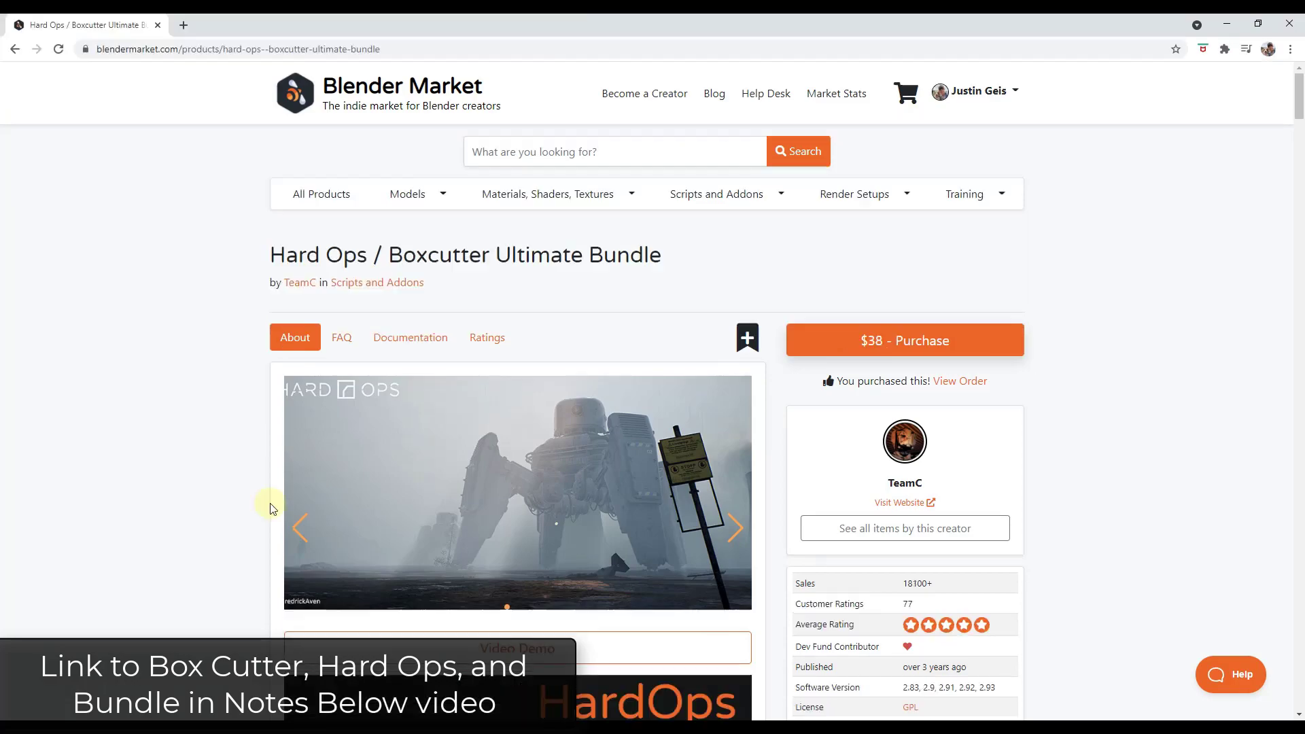
scroll(260, 470, "down", 15)
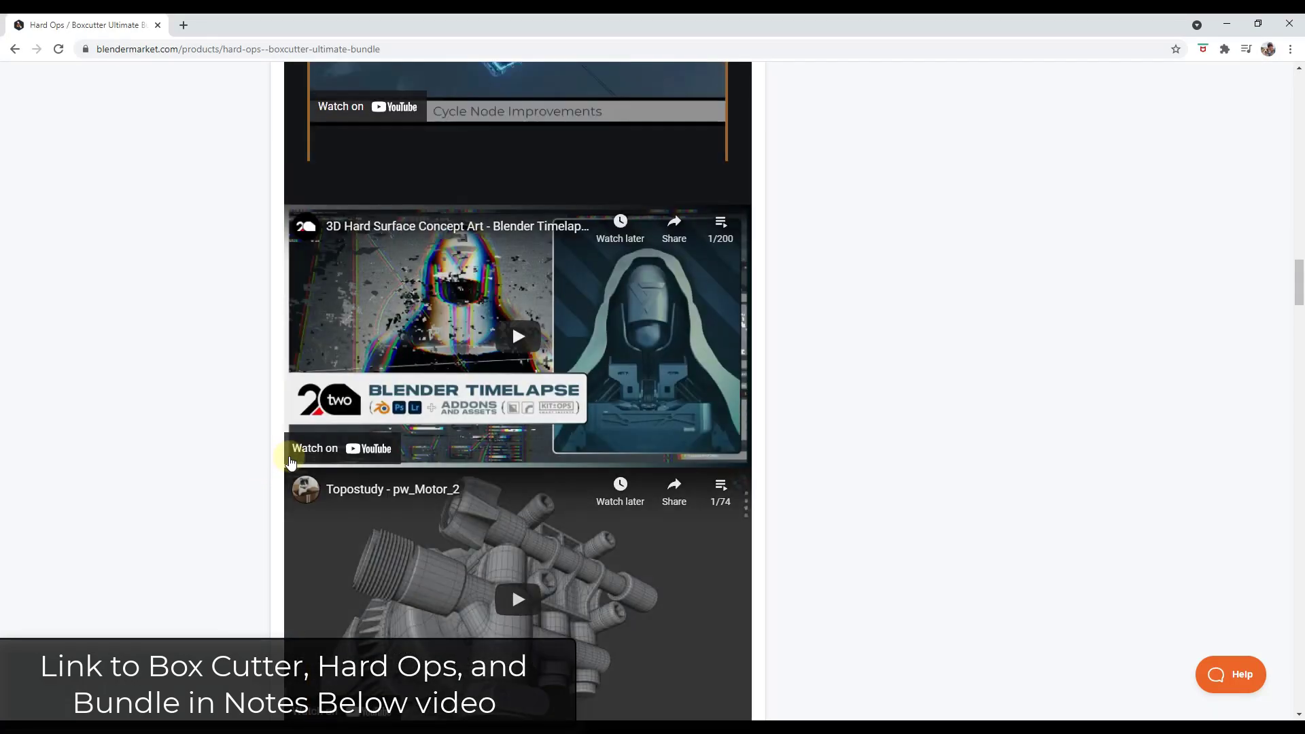
scroll(293, 450, "down", 15)
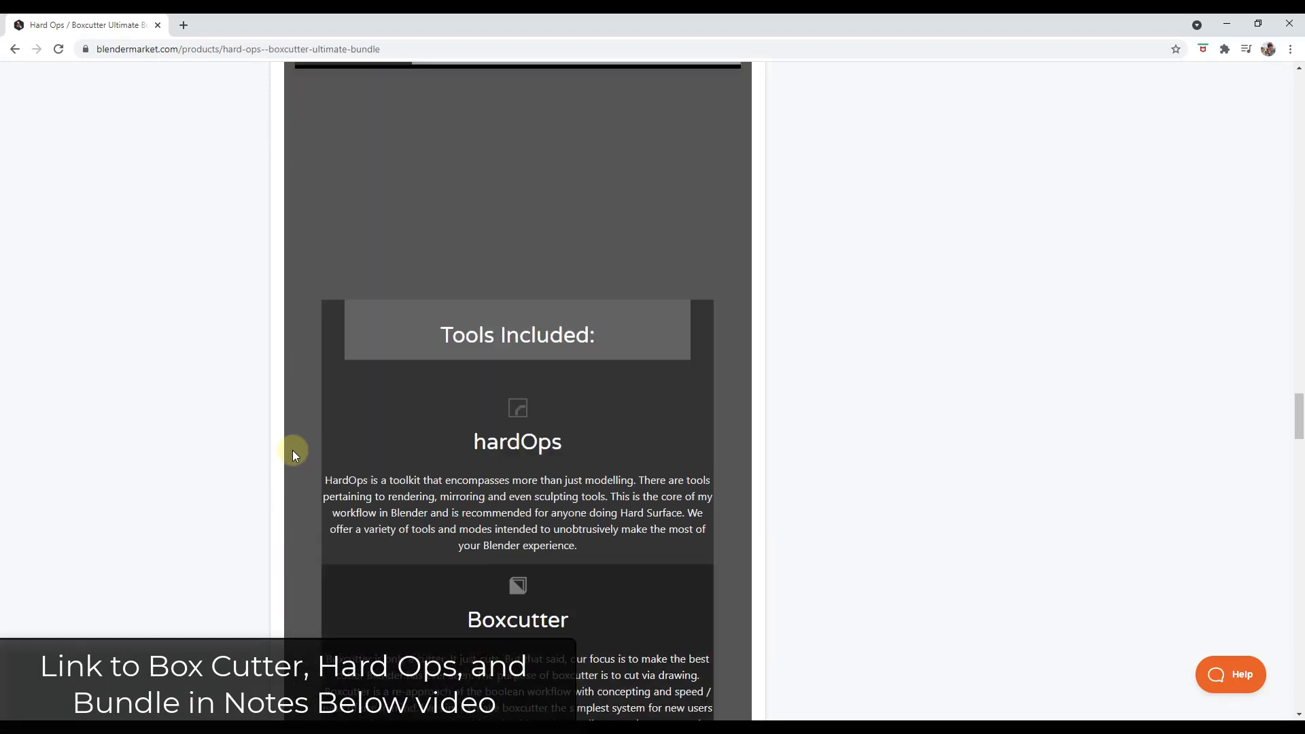
scroll(550, 337, "up", 2)
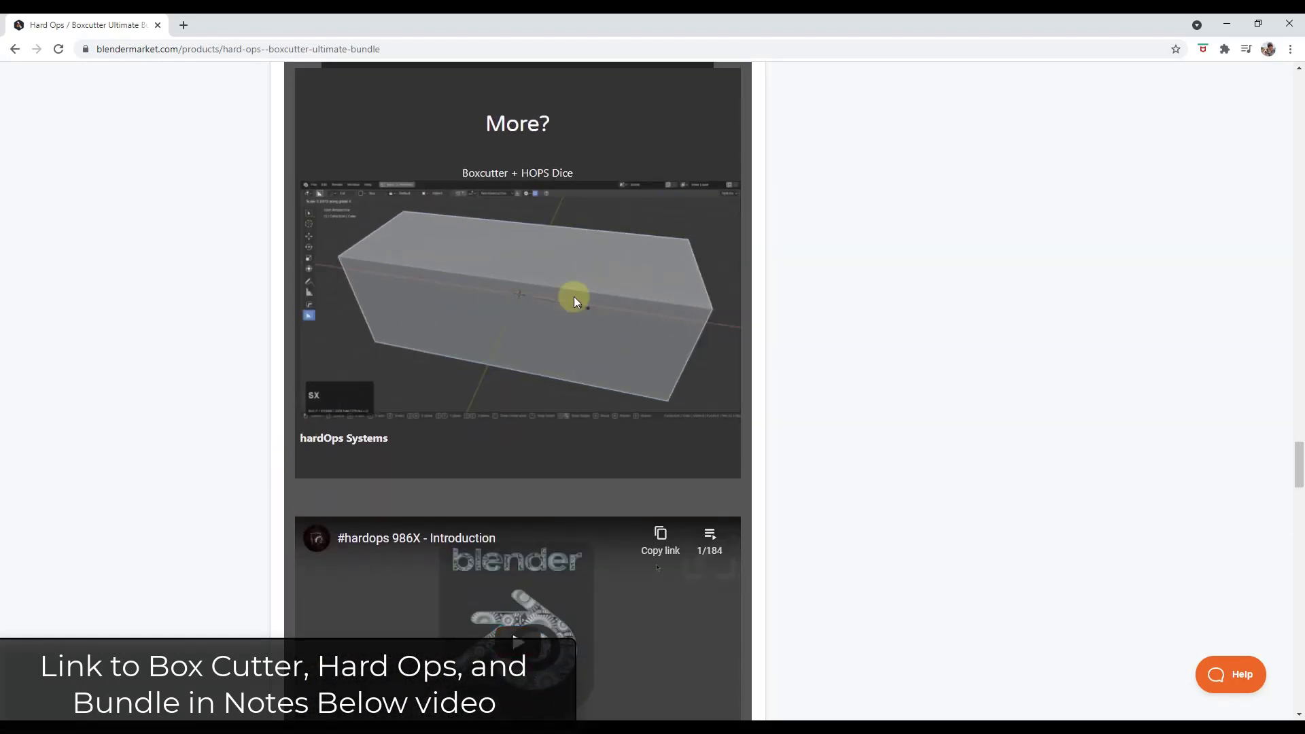
scroll(664, 327, "up", 15)
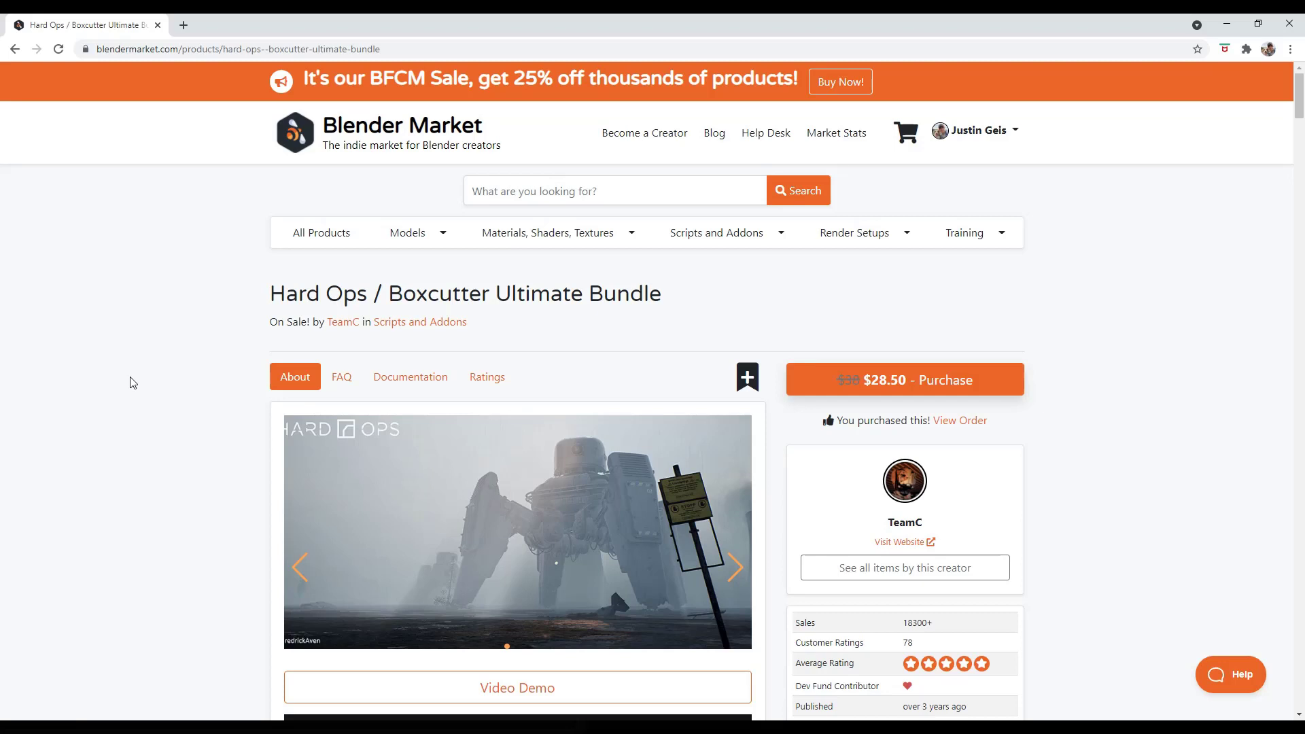
scroll(133, 381, "down", 5)
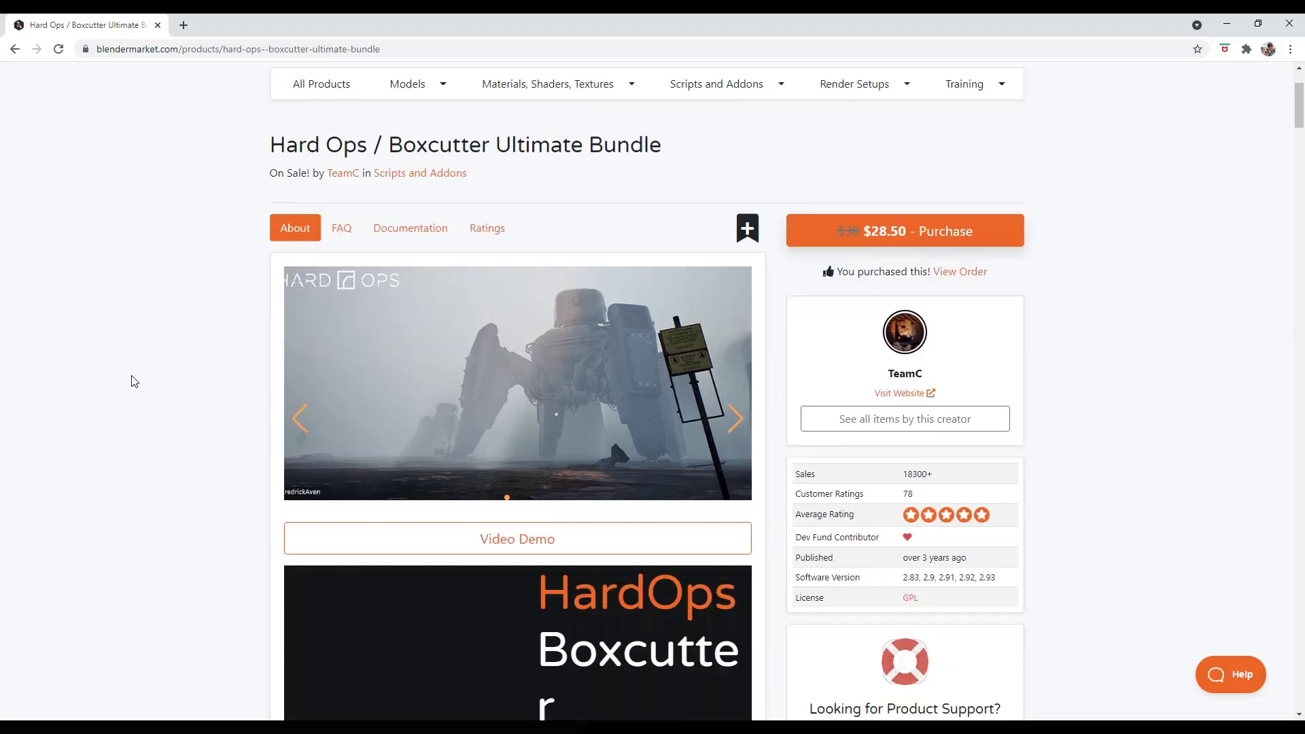
scroll(133, 368, "down", 4)
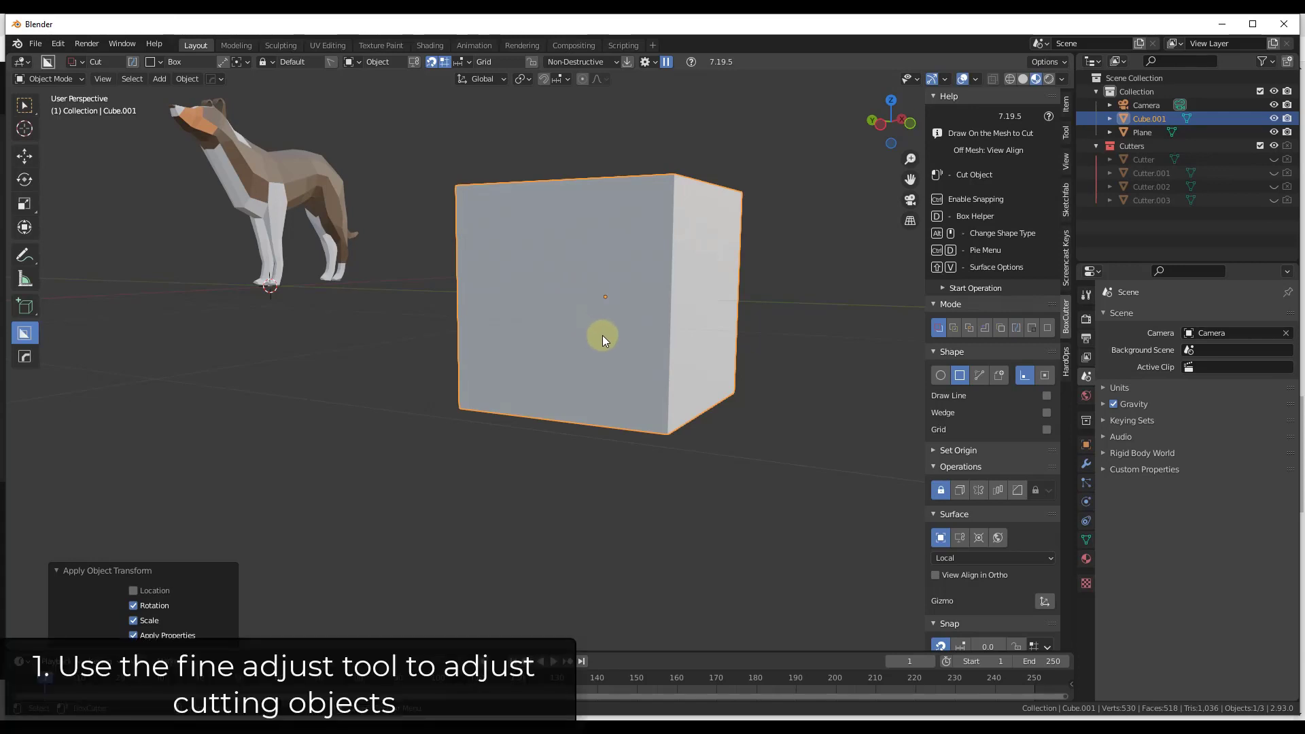
Draw a tall, narrow box cutter on the cube's front face, extrude it inward and lock the shape.
middle_click_drag(592, 308, 585, 294)
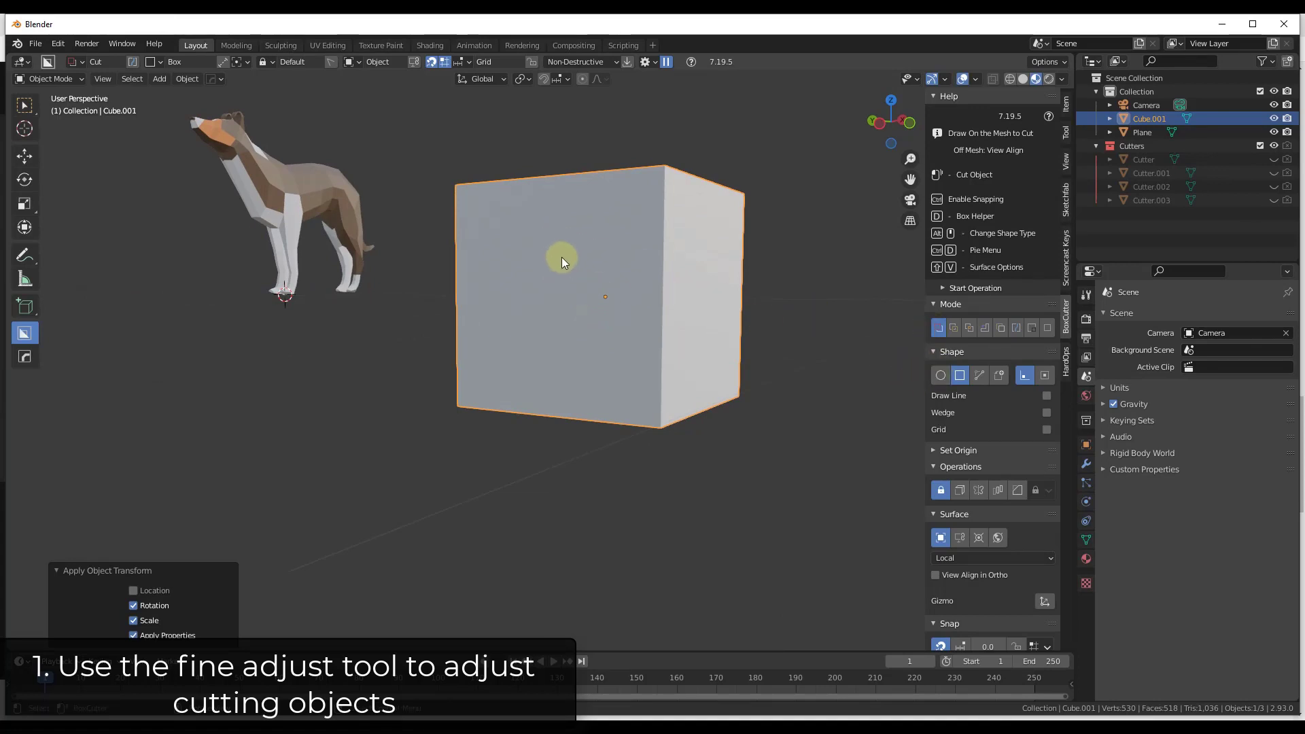
left_click_drag(558, 277, 596, 391)
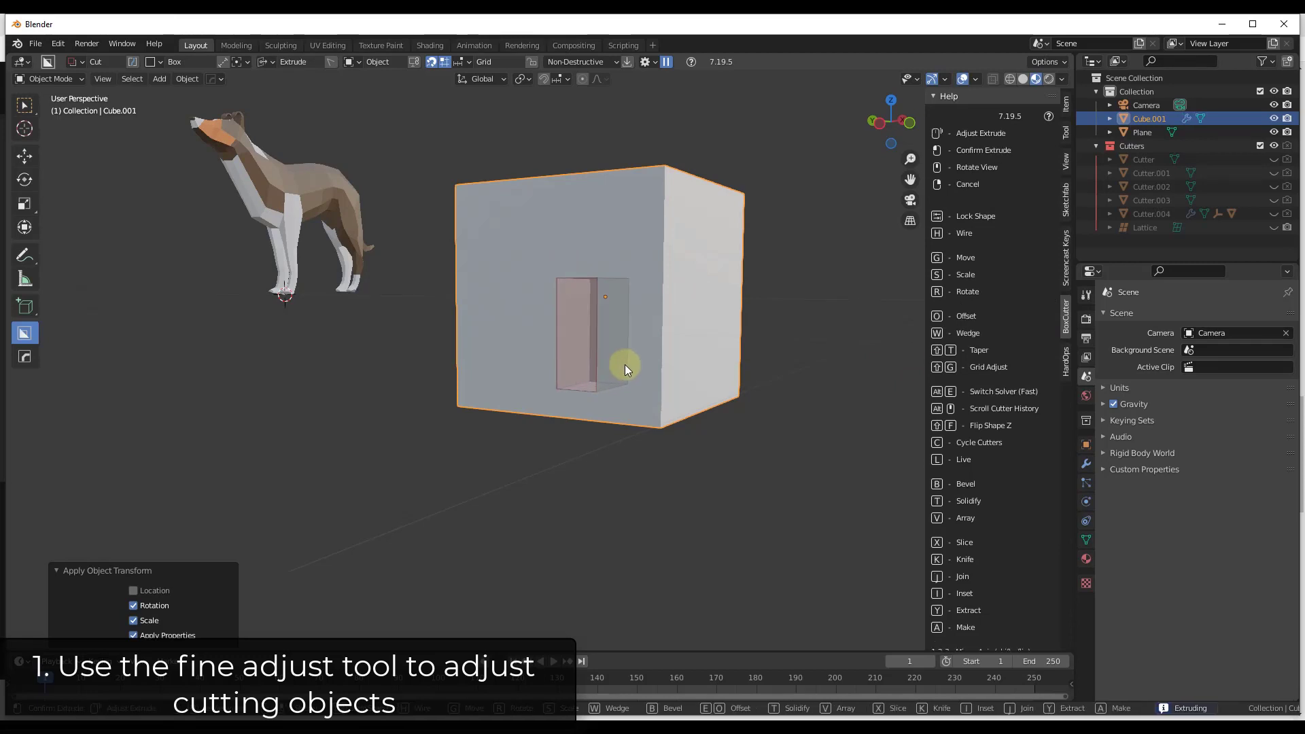
left_click(622, 364)
scroll(623, 364, "up", 4)
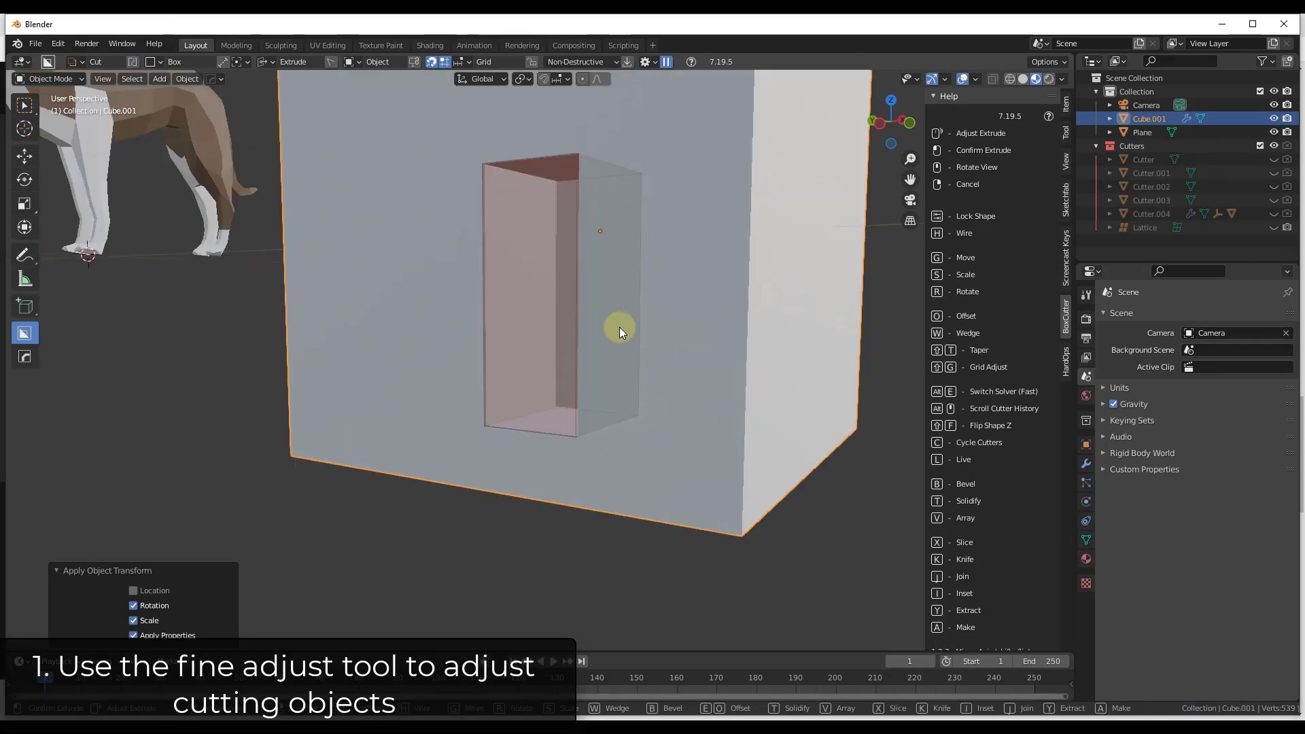
key("Tab")
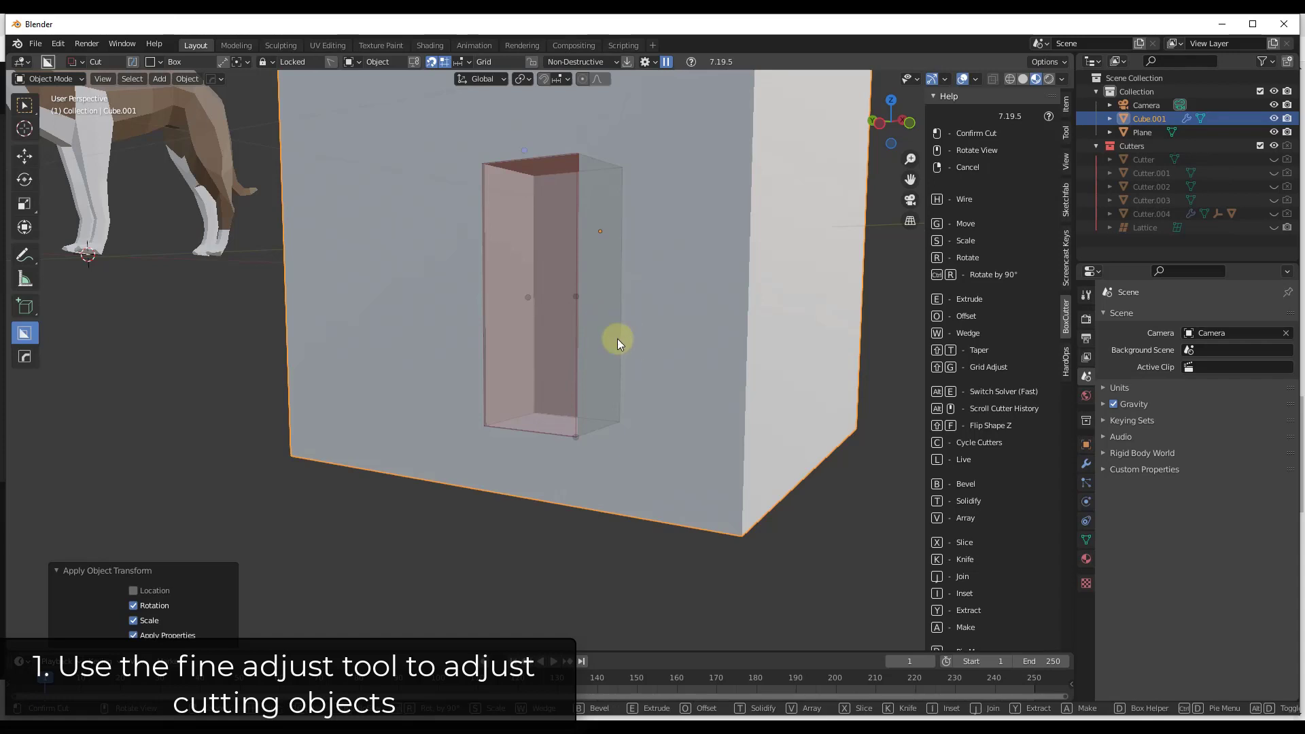
mouse_move(525, 237)
middle_mouse_down()
mouse_move(552, 249)
mouse_move(540, 250)
middle_mouse_up()
key("Tab")
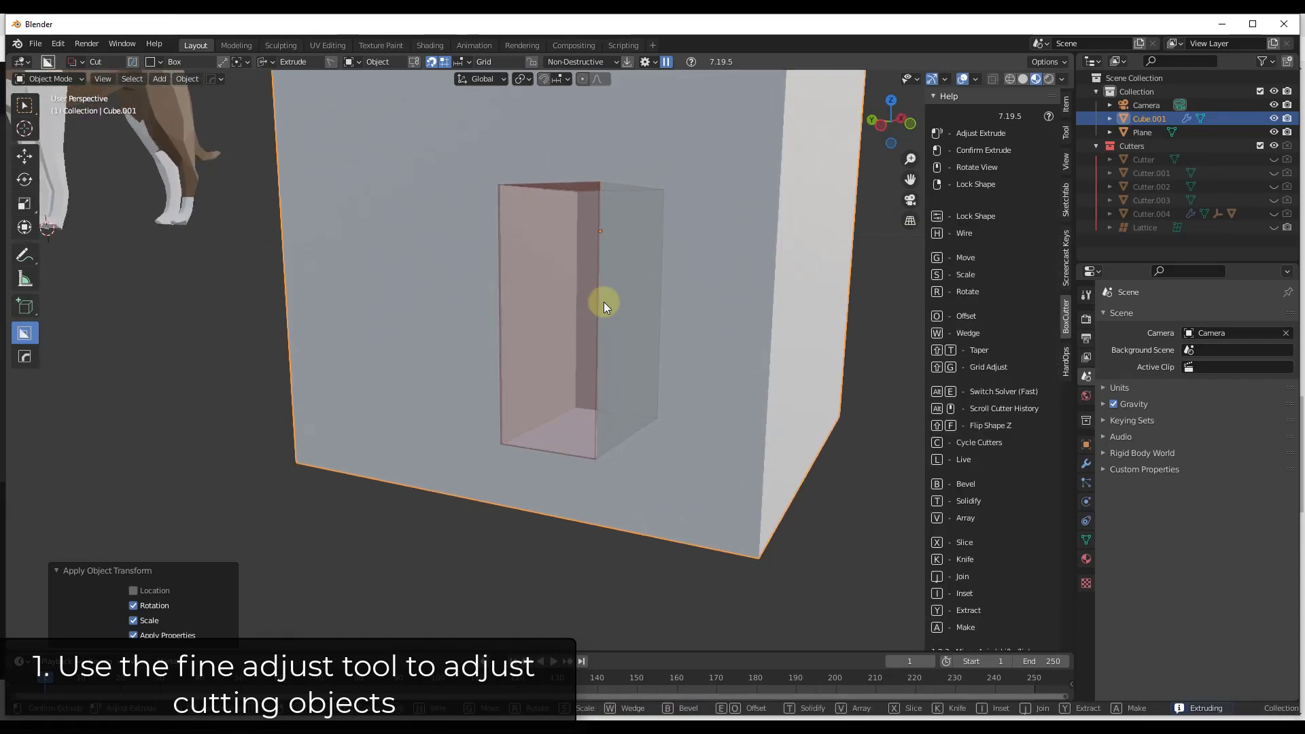
key("Tab")
Bevel the corners of the locked box cutter slightly and fine-adjust its extrusion depth.
key("b")
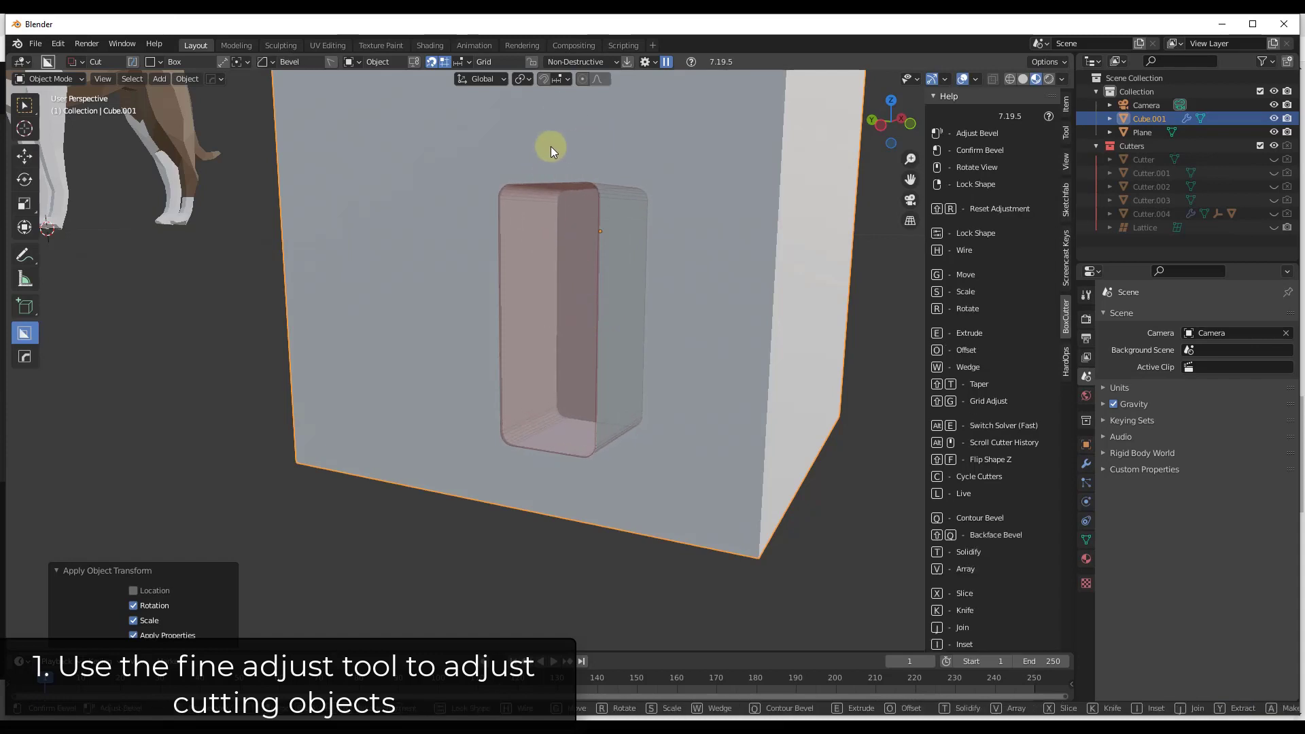
key("Tab")
left_click_drag(598, 308, 548, 326)
Offset the beveled cutter outward from the cube's front face and stretch its lower corner downward.
key("o")
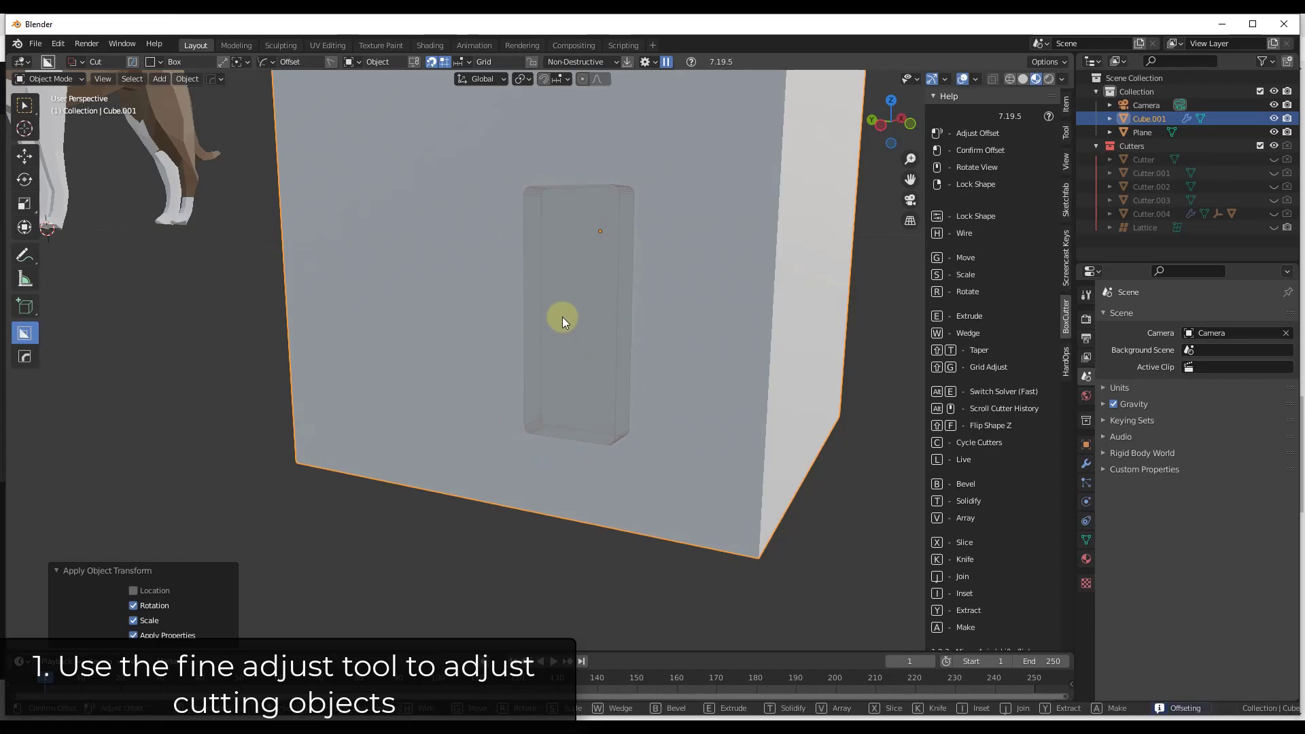
left_click(526, 322)
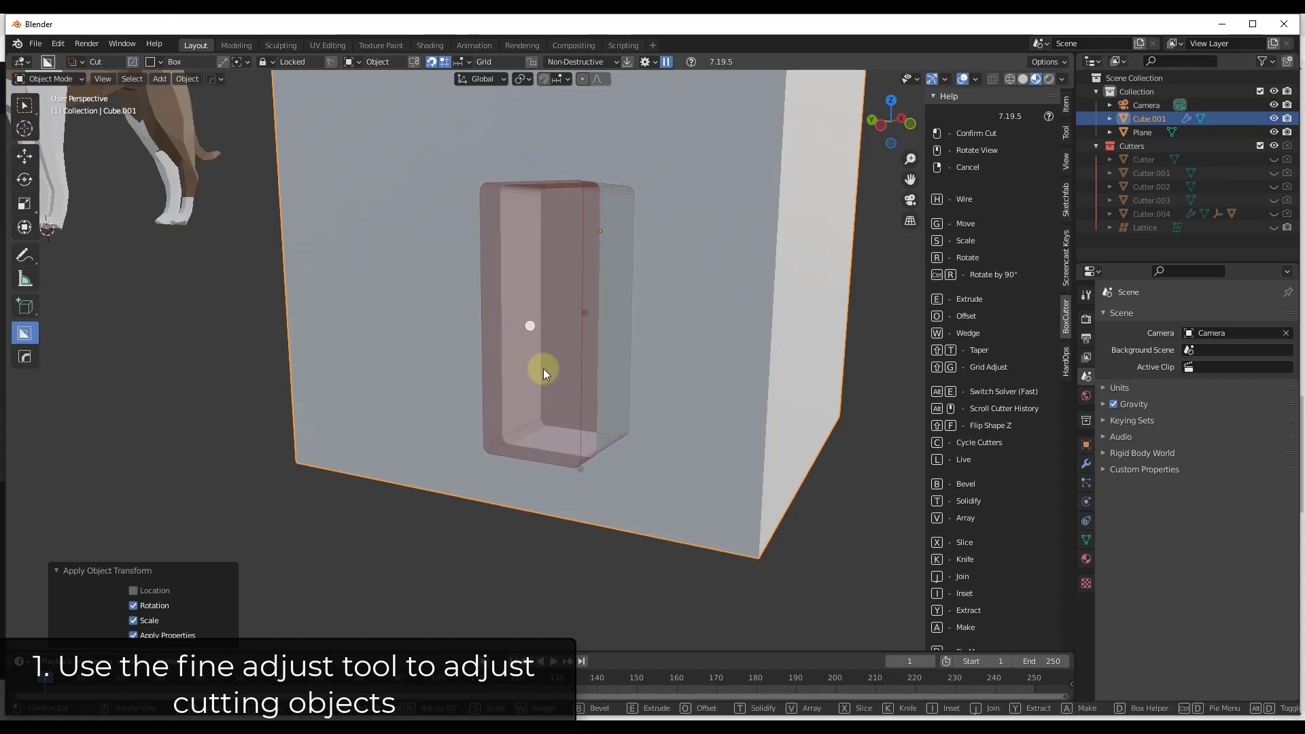
mouse_move(581, 469)
left_mouse_down()
mouse_move(576, 502)
mouse_move(573, 399)
mouse_move(568, 485)
left_mouse_up()
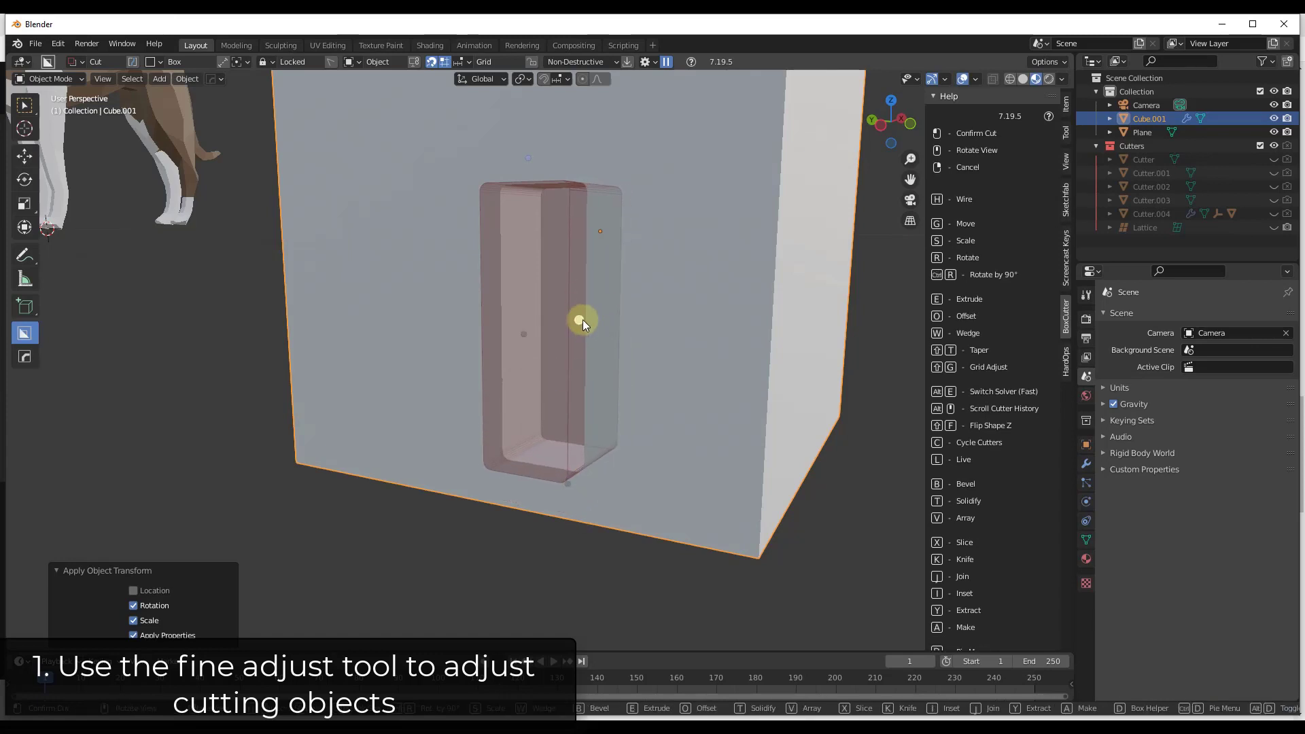
Rework the cutter's bevel for rounder corners and lock the shape again.
middle_click_drag(587, 295, 610, 250)
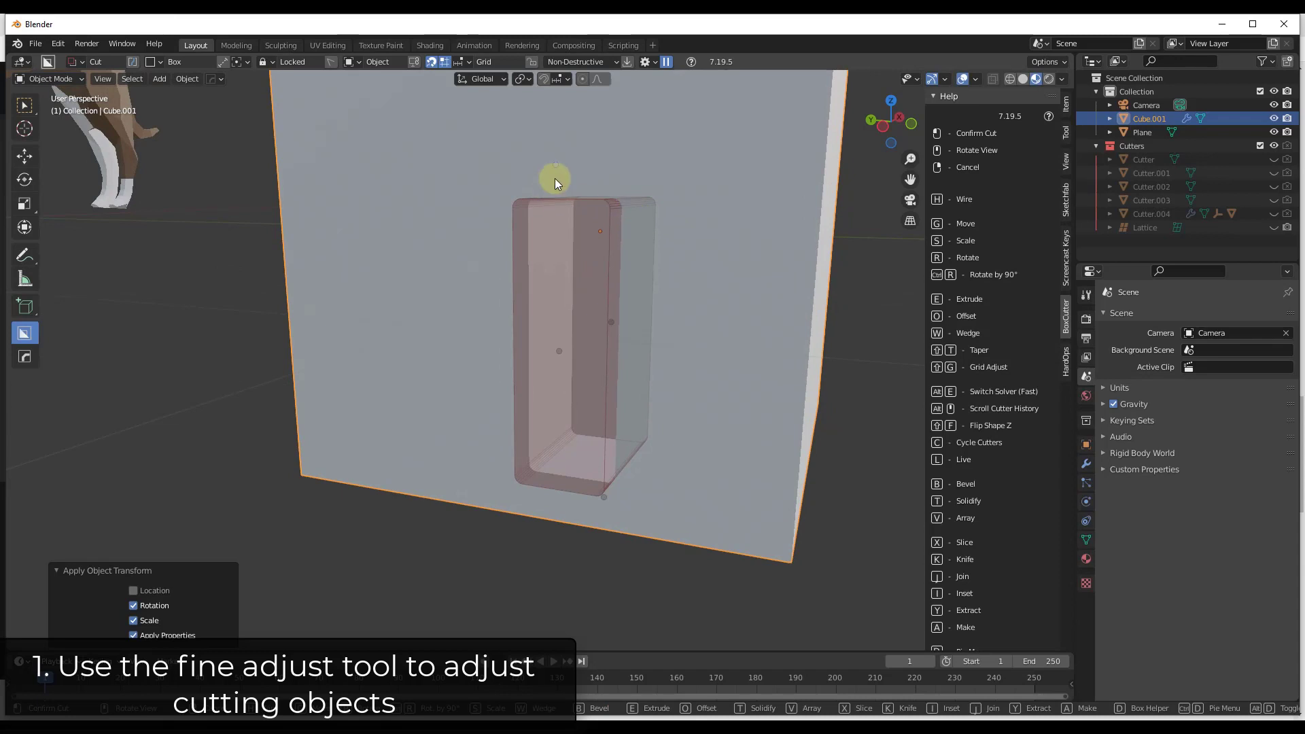
key("b")
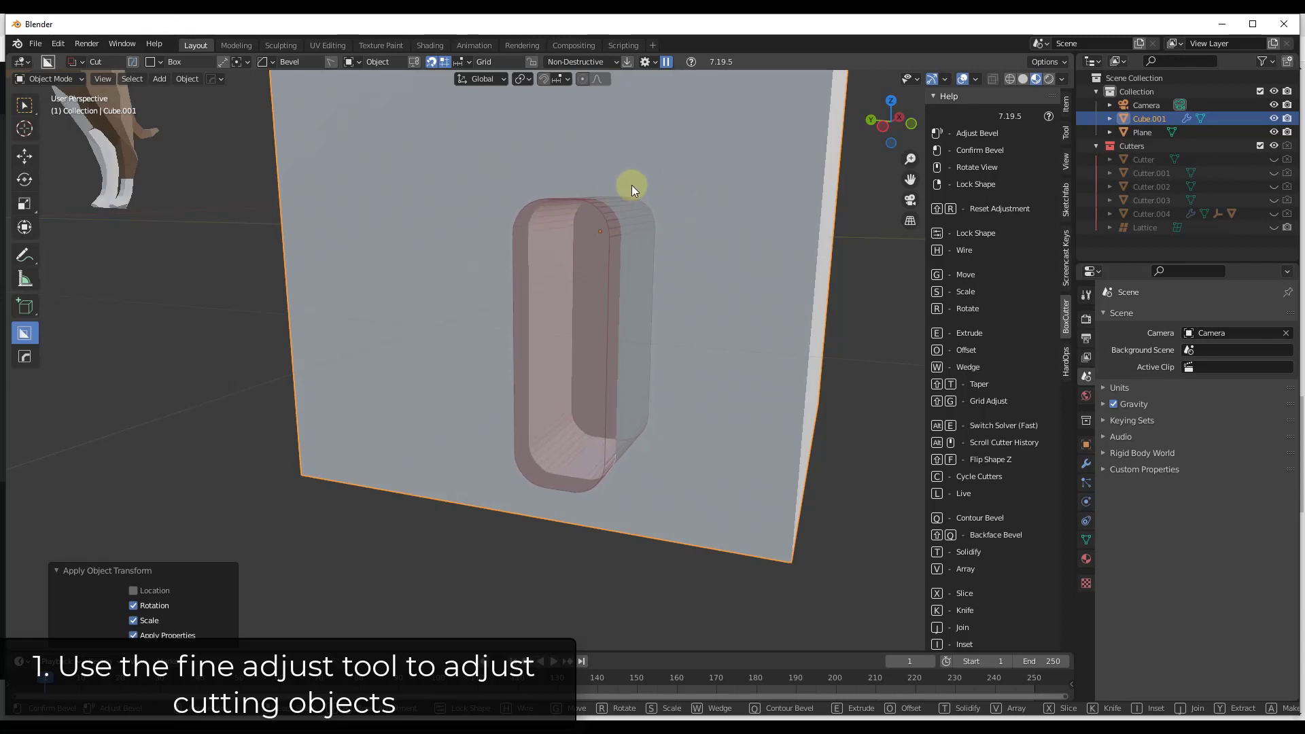
left_click(582, 224)
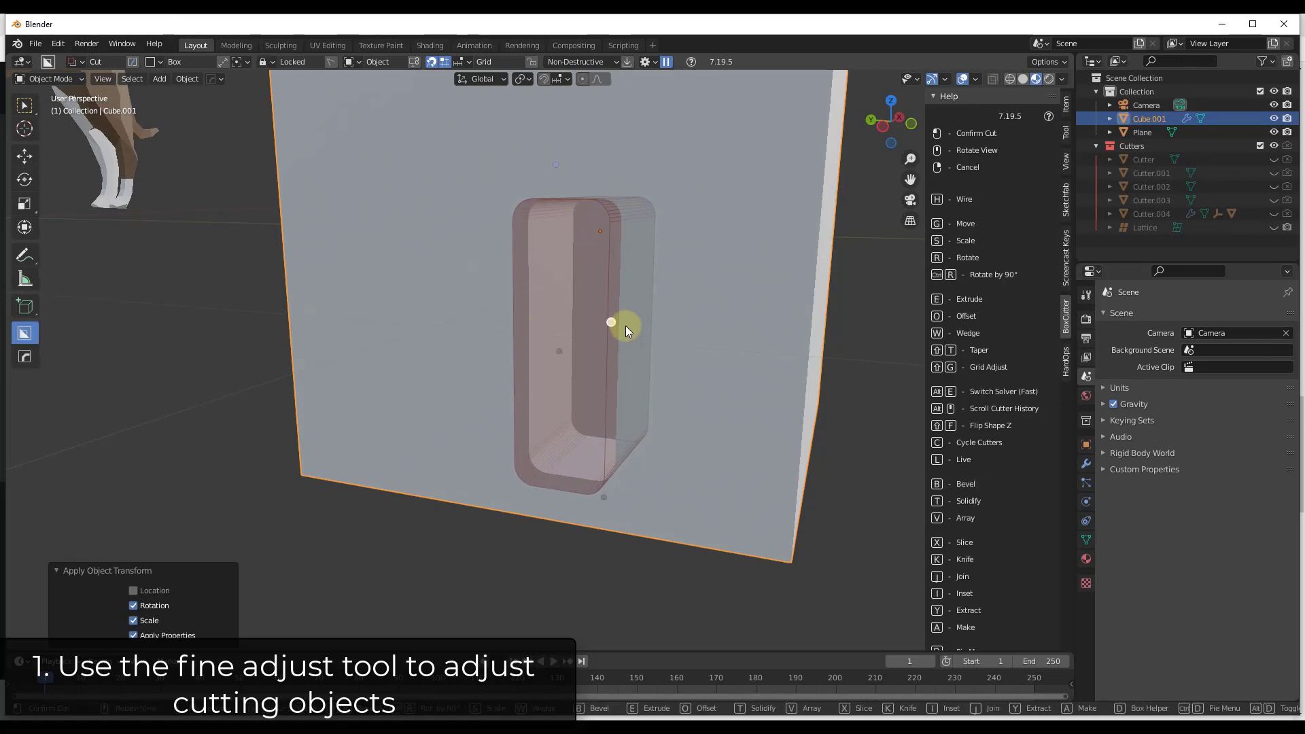
middle_click_drag(625, 326, 567, 312)
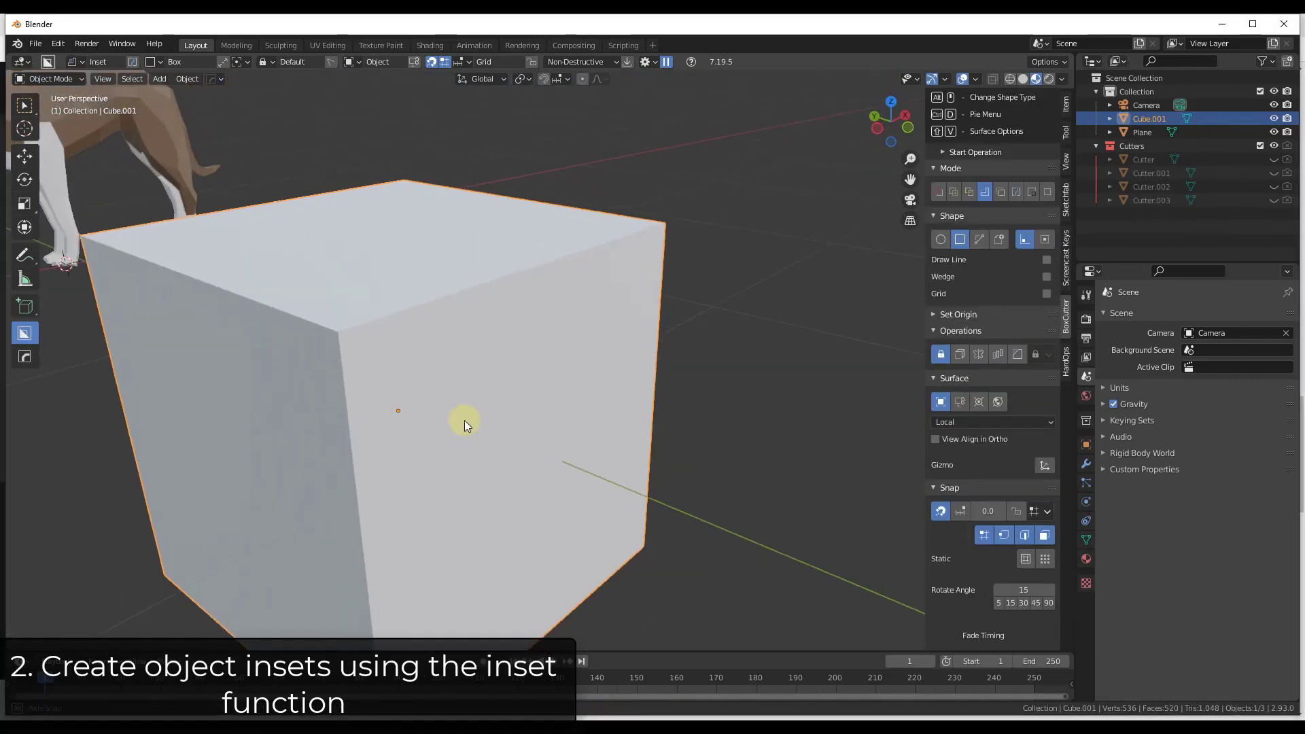
Draw an Inset-mode box cutter over the cube's upper vertical corner and extrude it through the adjoining faces.
middle_click_drag(464, 421, 438, 389)
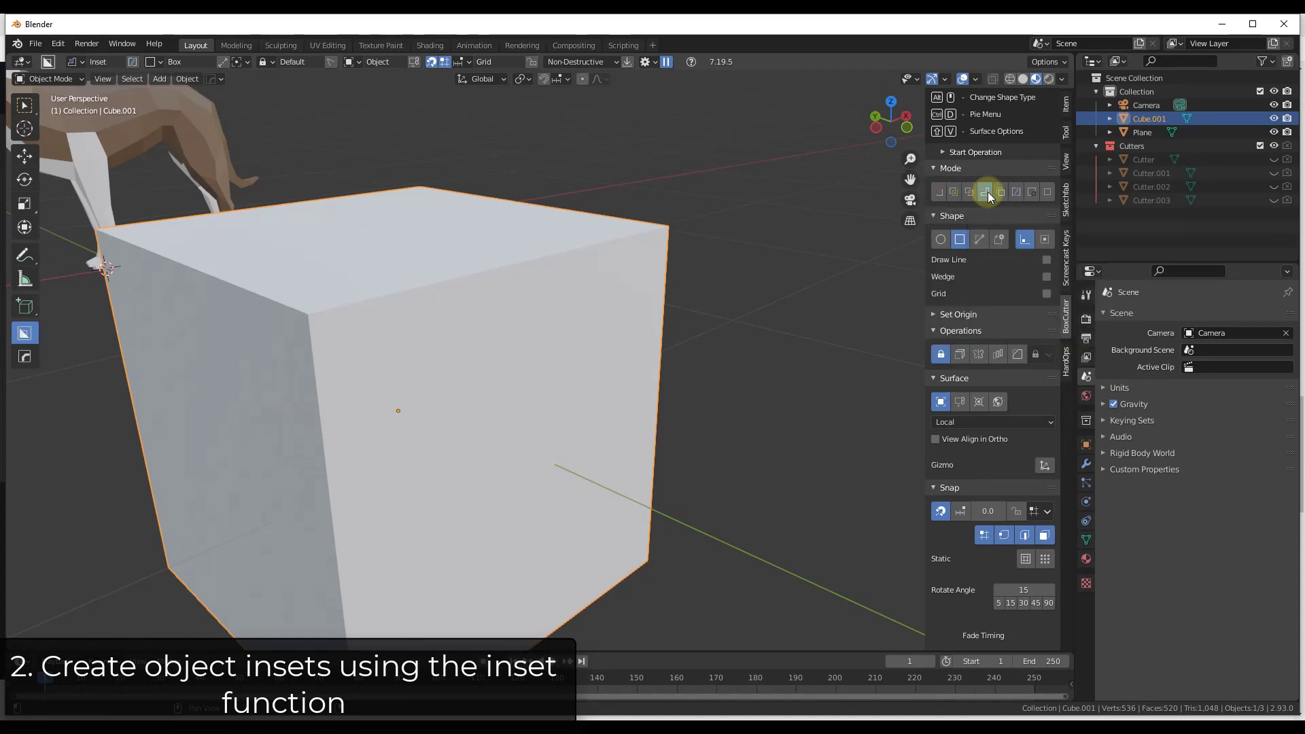
mouse_move(372, 373)
left_mouse_down()
mouse_move(405, 218)
mouse_move(396, 201)
left_mouse_up()
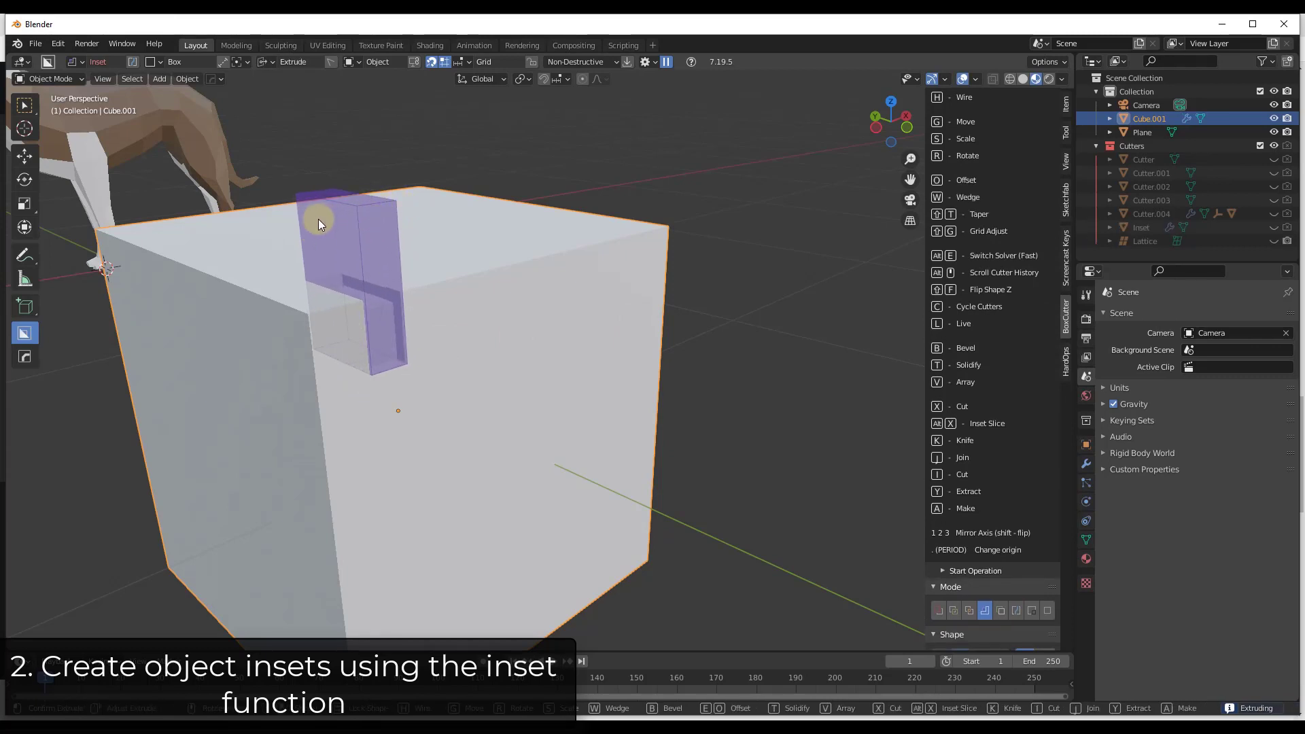
left_click(313, 233)
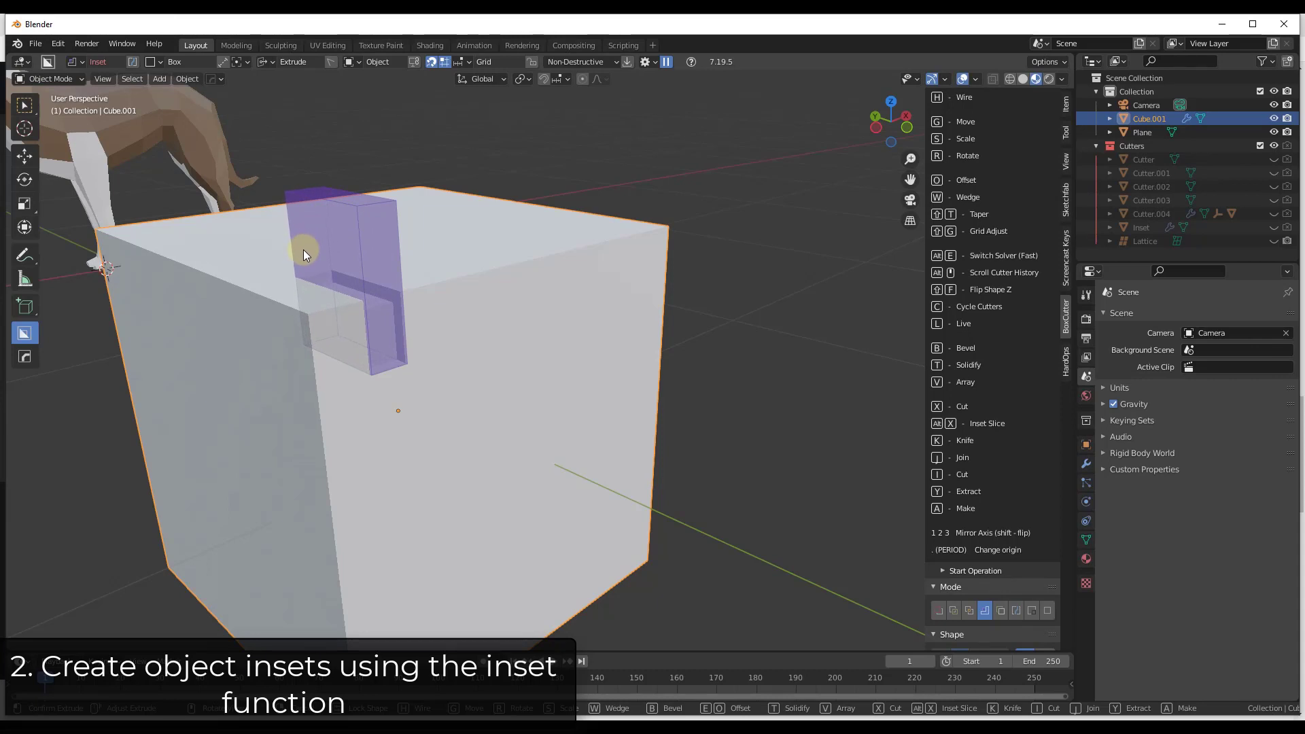
Adjust the inset cutter's solidify thickness, scale it up and lock the shape.
key("t")
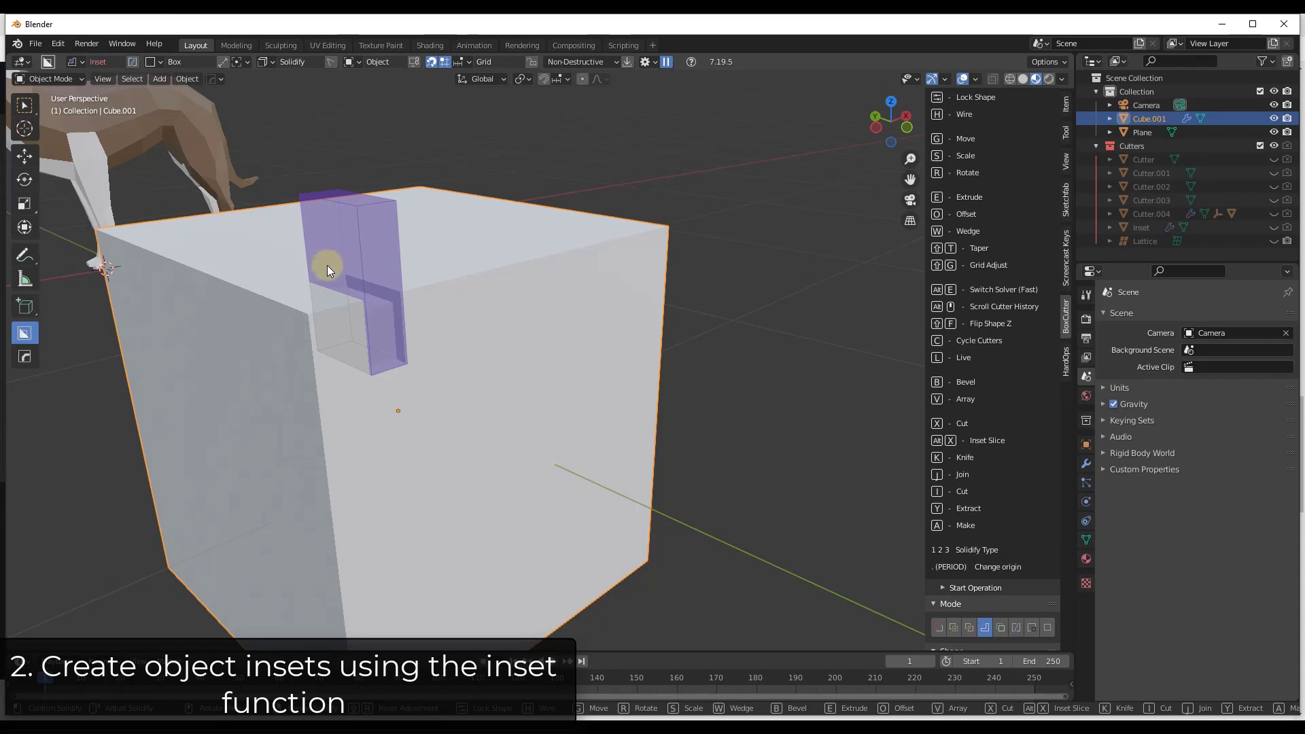
key("s")
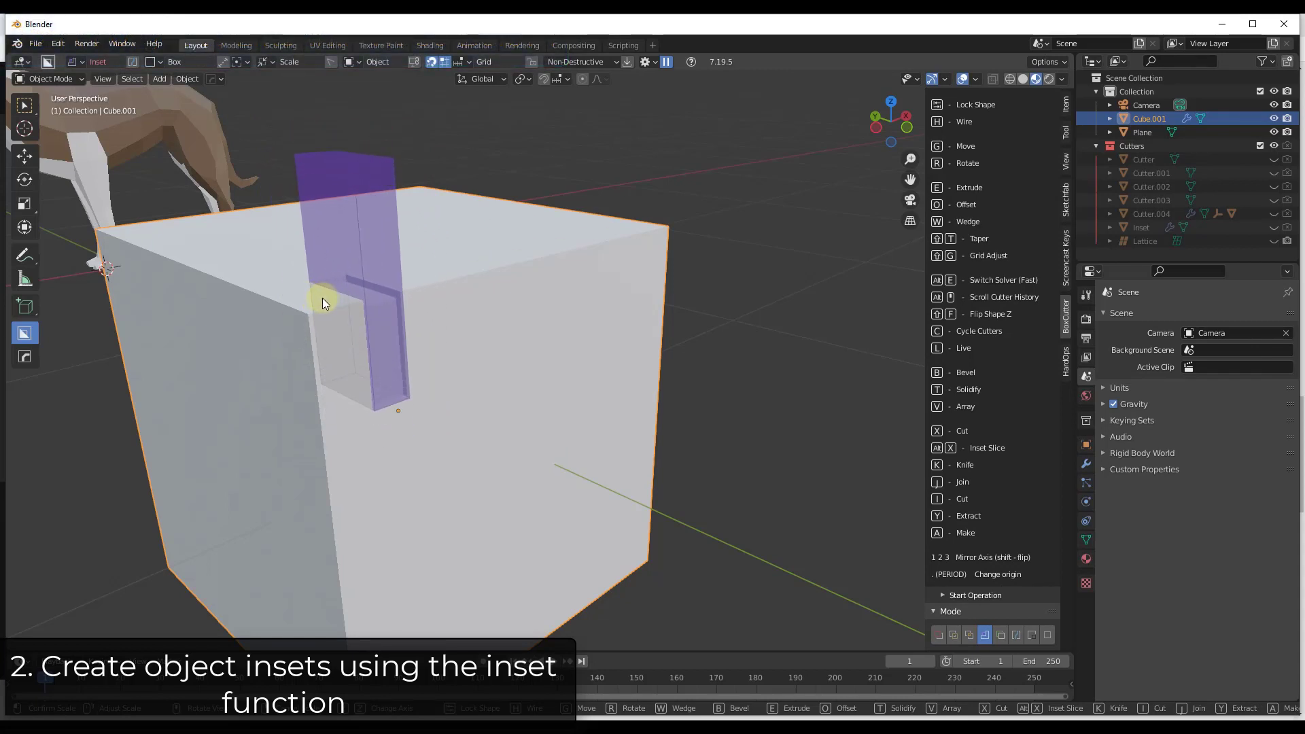
key("Tab")
Fine-adjust the locked inset cutter's offset and drawn size so it extends farther out from the cube's corner.
scroll(408, 316, "up", 4)
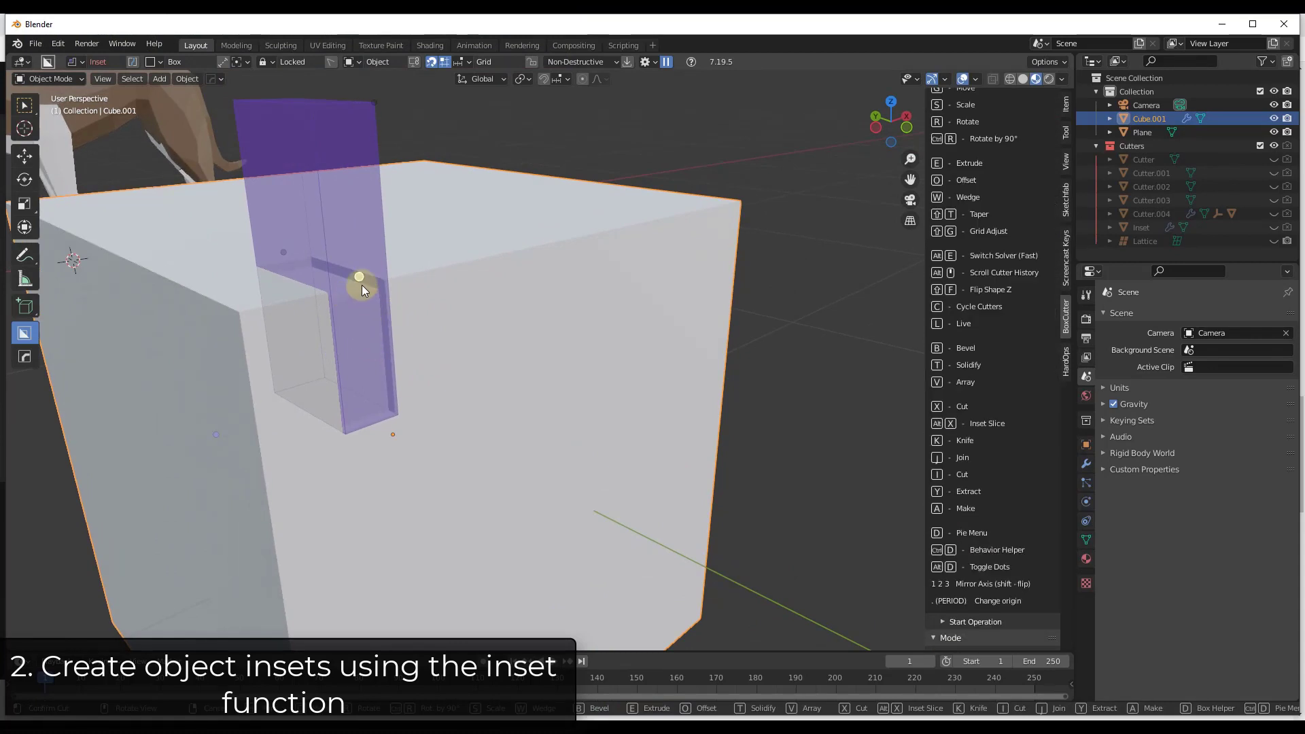
key("Tab")
key("Tab")
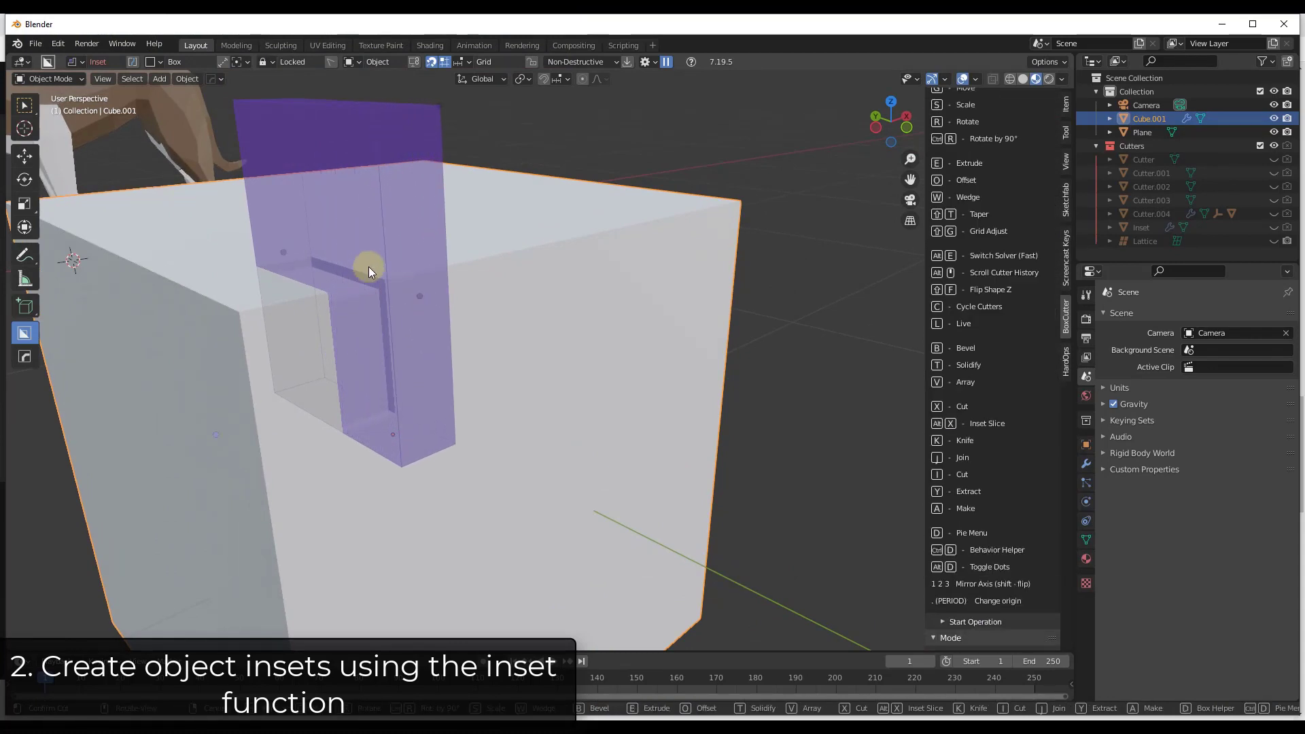
key("Tab")
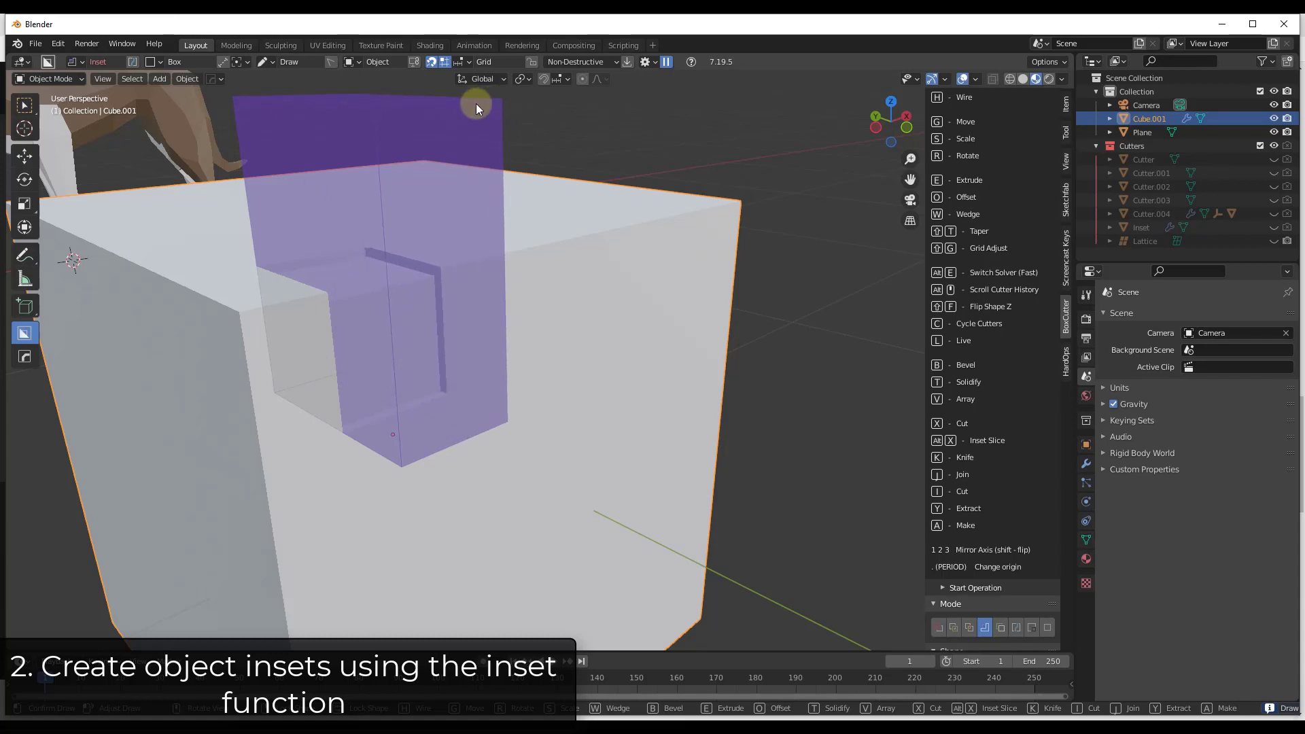
key("Tab")
scroll(287, 315, "down", 5)
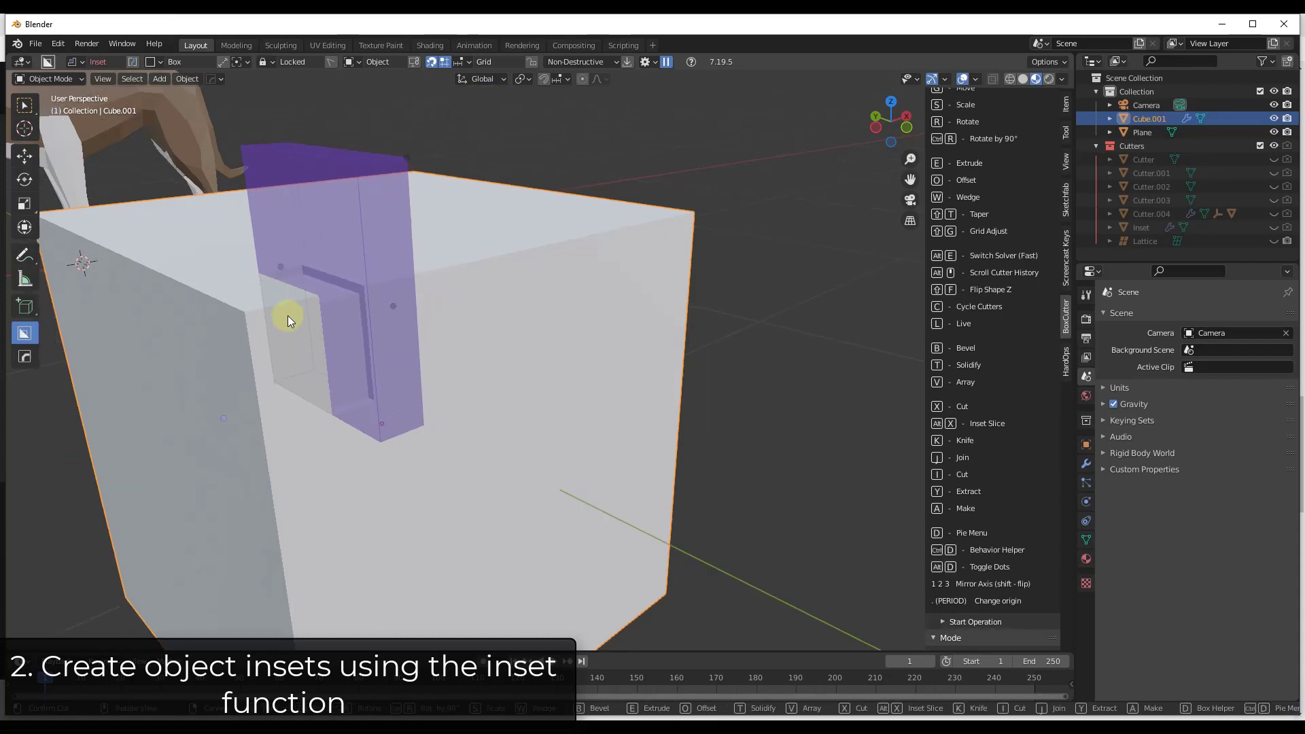
Bevel the inset cutter's corners, lock the shape and apply the inset to the cube.
key("b")
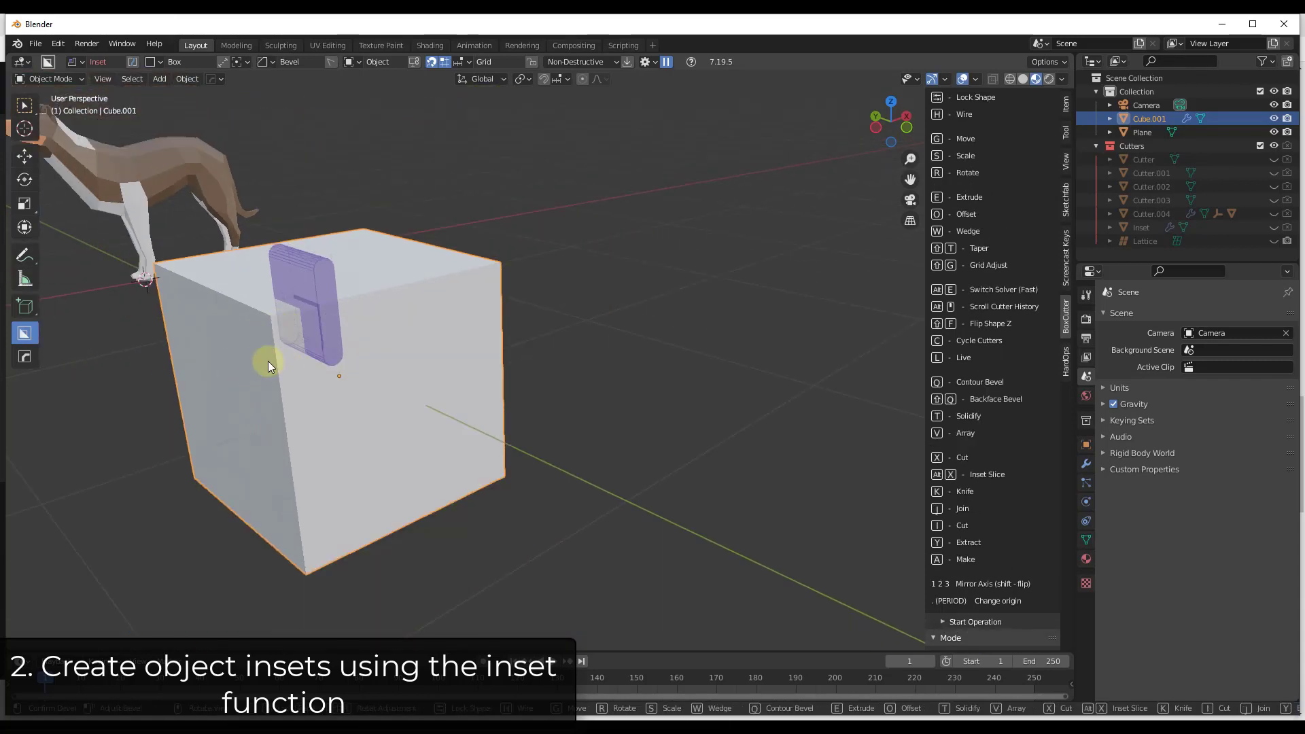
key("Tab")
scroll(310, 351, "up", 5)
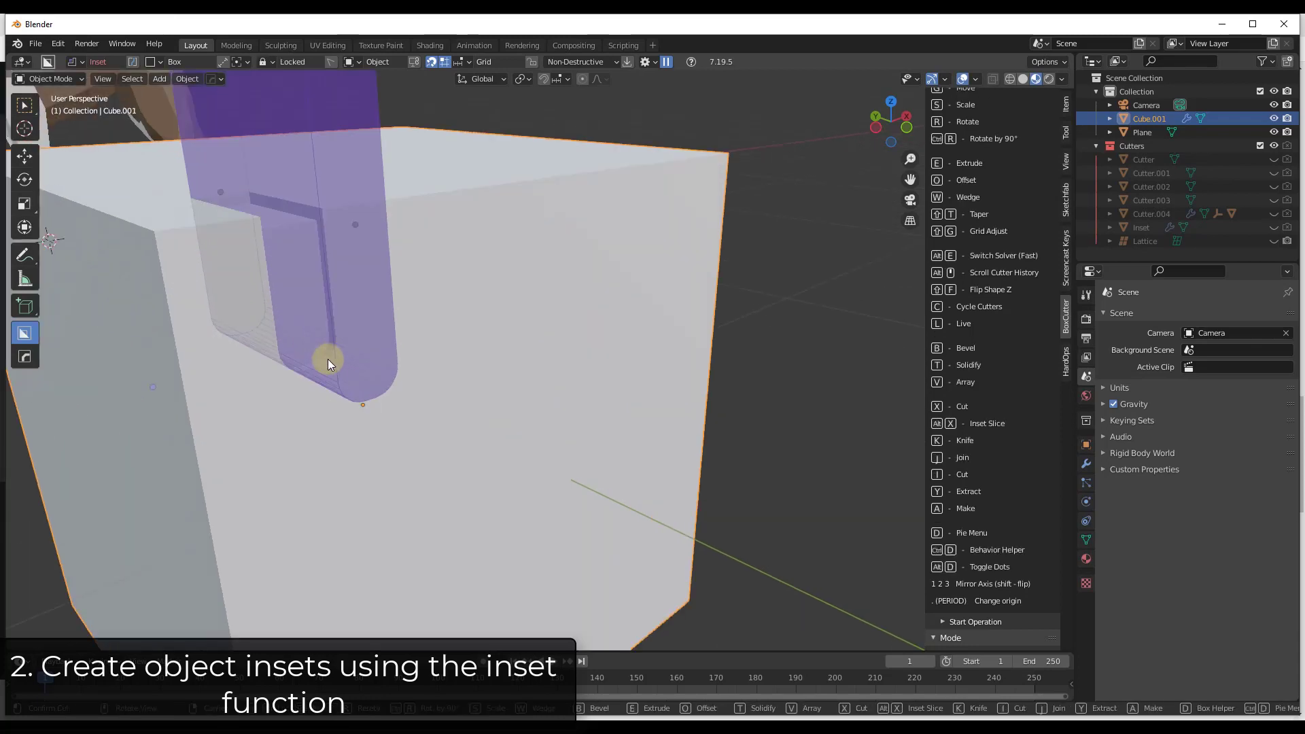
scroll(327, 357, "up", 2)
scroll(273, 286, "down", 6)
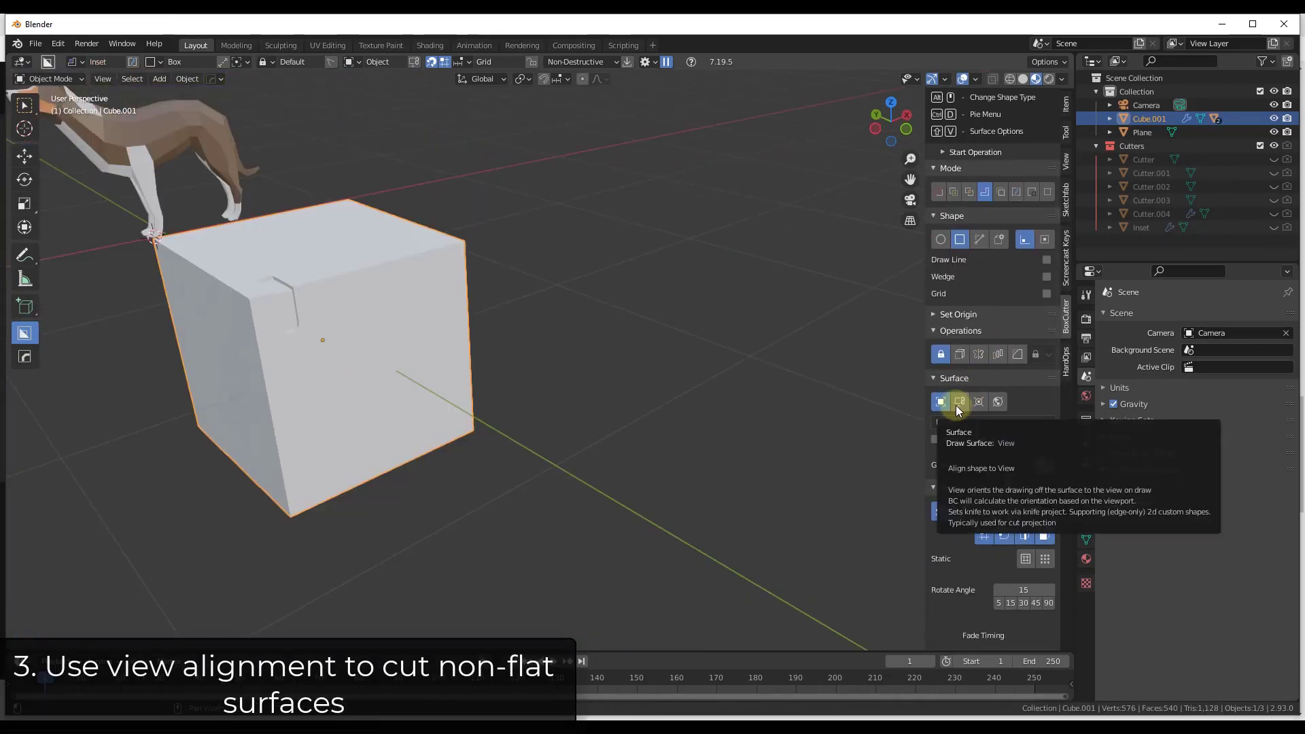
Switch to Cut mode and cut a box-shaped notch through the cube's vertical corner and darker side face.
left_click(940, 193)
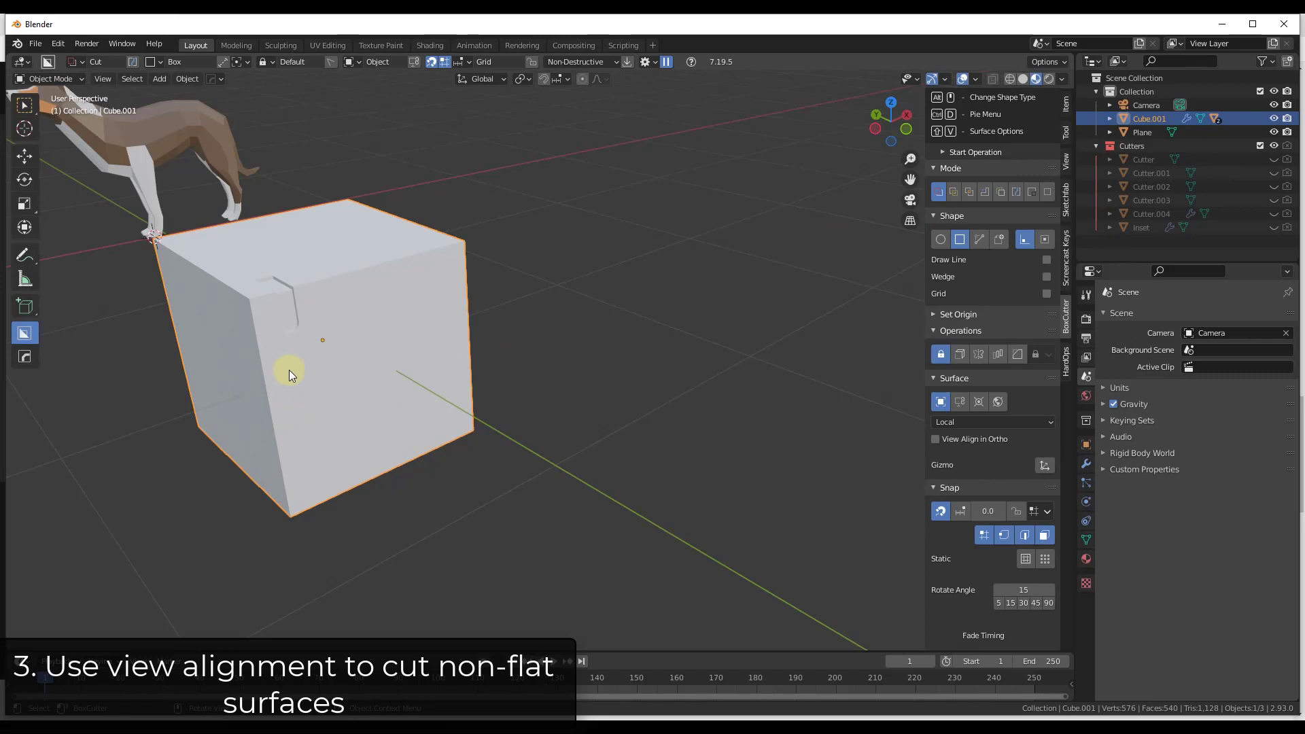
left_click_drag(289, 370, 239, 441)
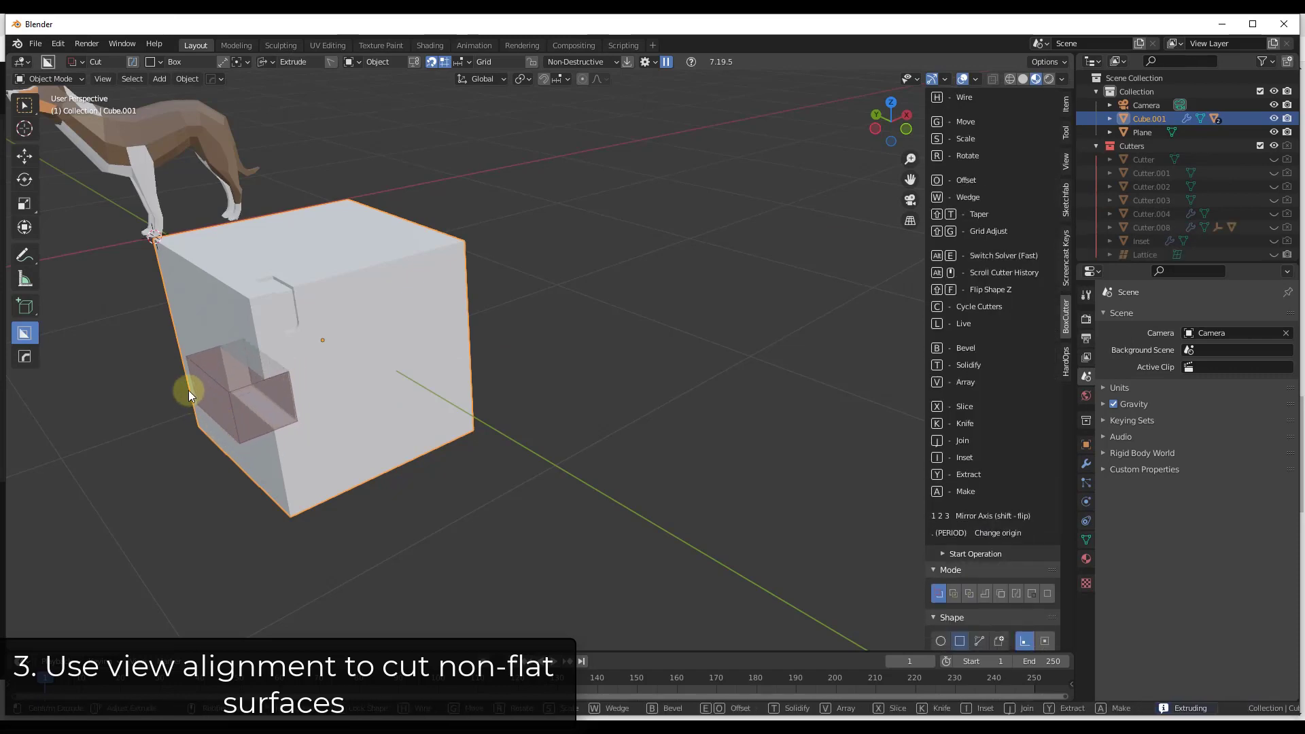
left_click(139, 343)
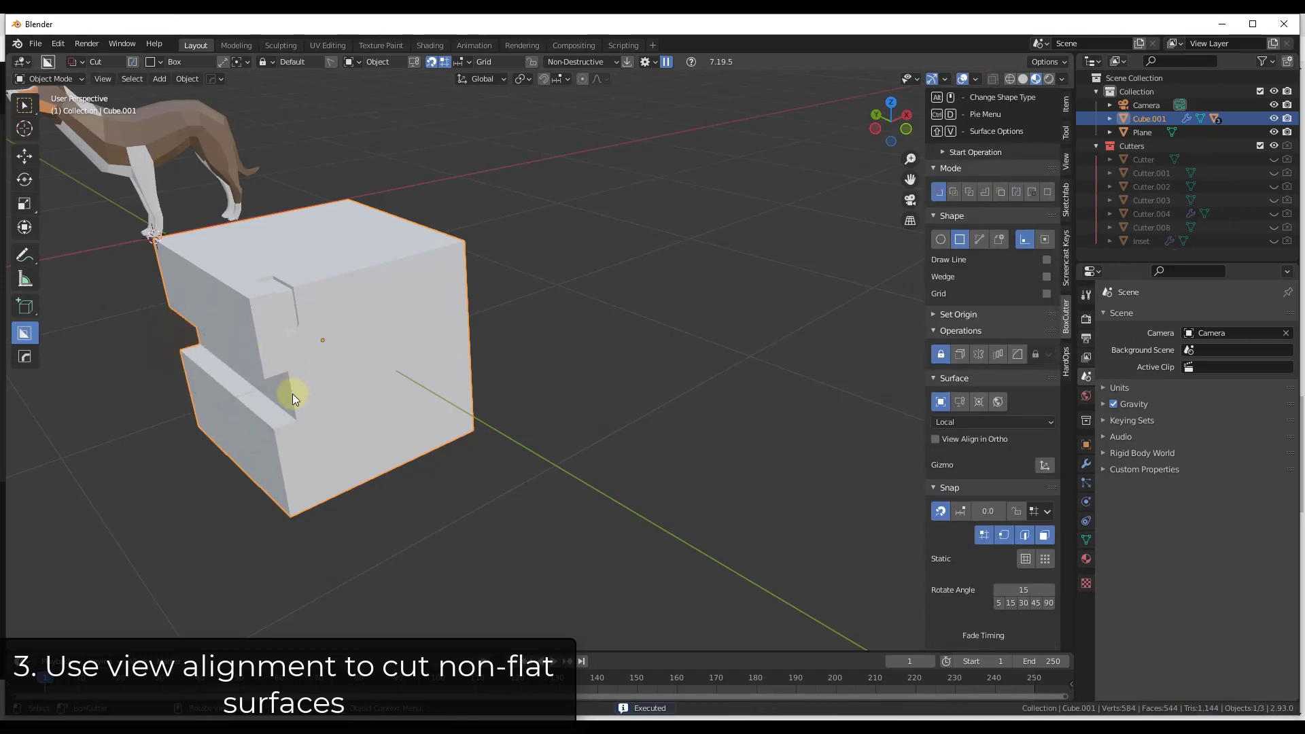
Add a UV sphere beside the notched cube.
scroll(273, 366, "down", 5)
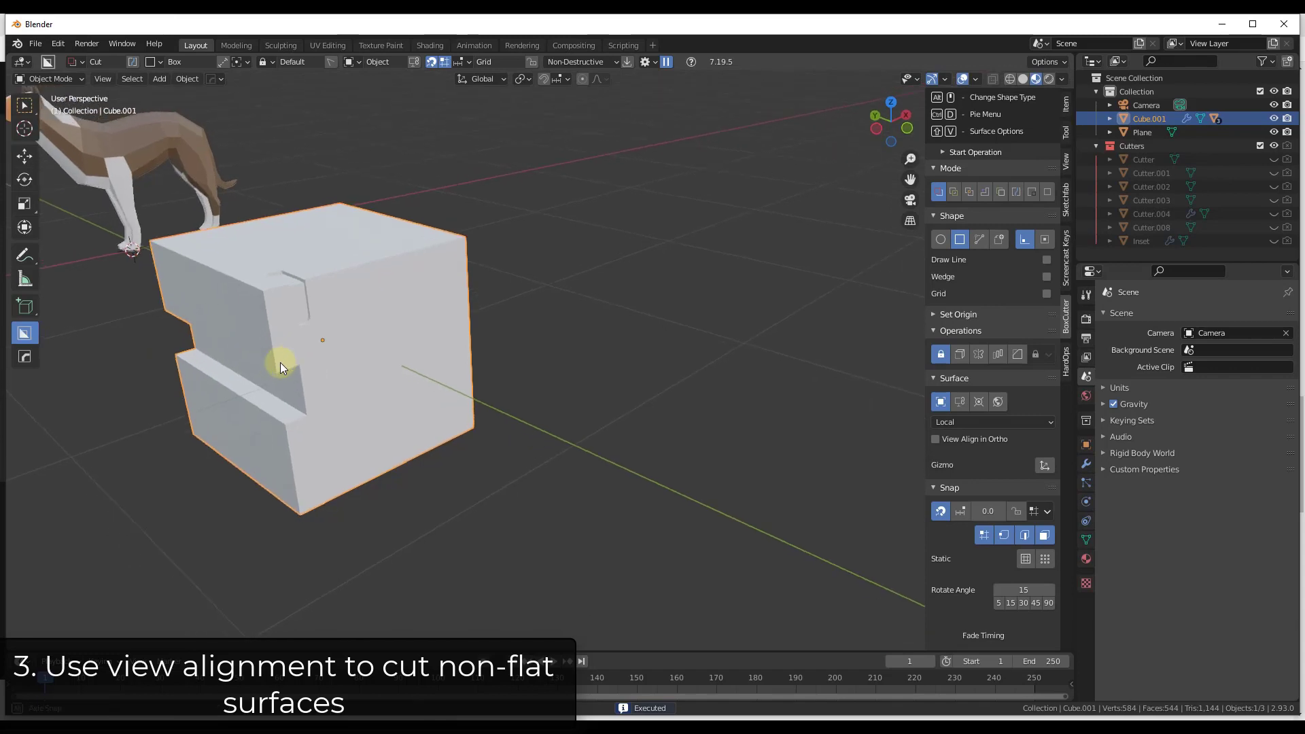
middle_click_drag(369, 341, 498, 379)
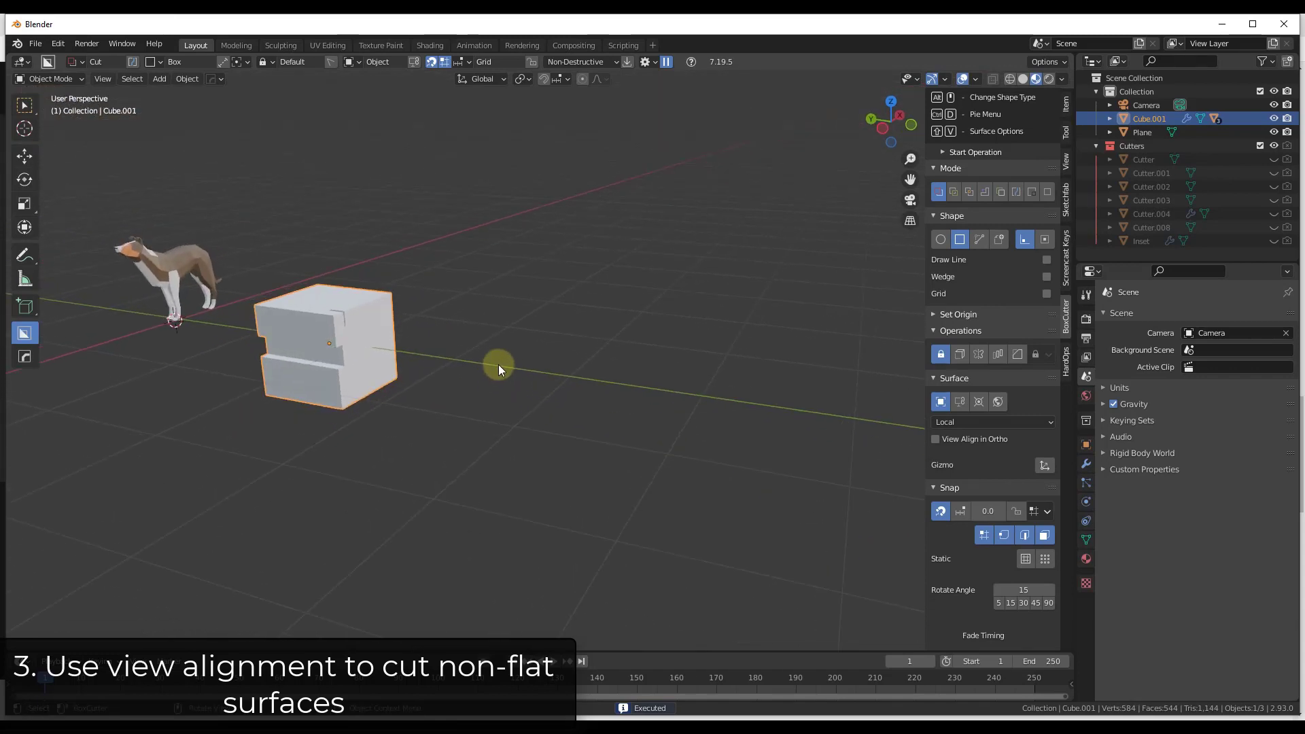
key("shift+a")
mouse_move(514, 368)
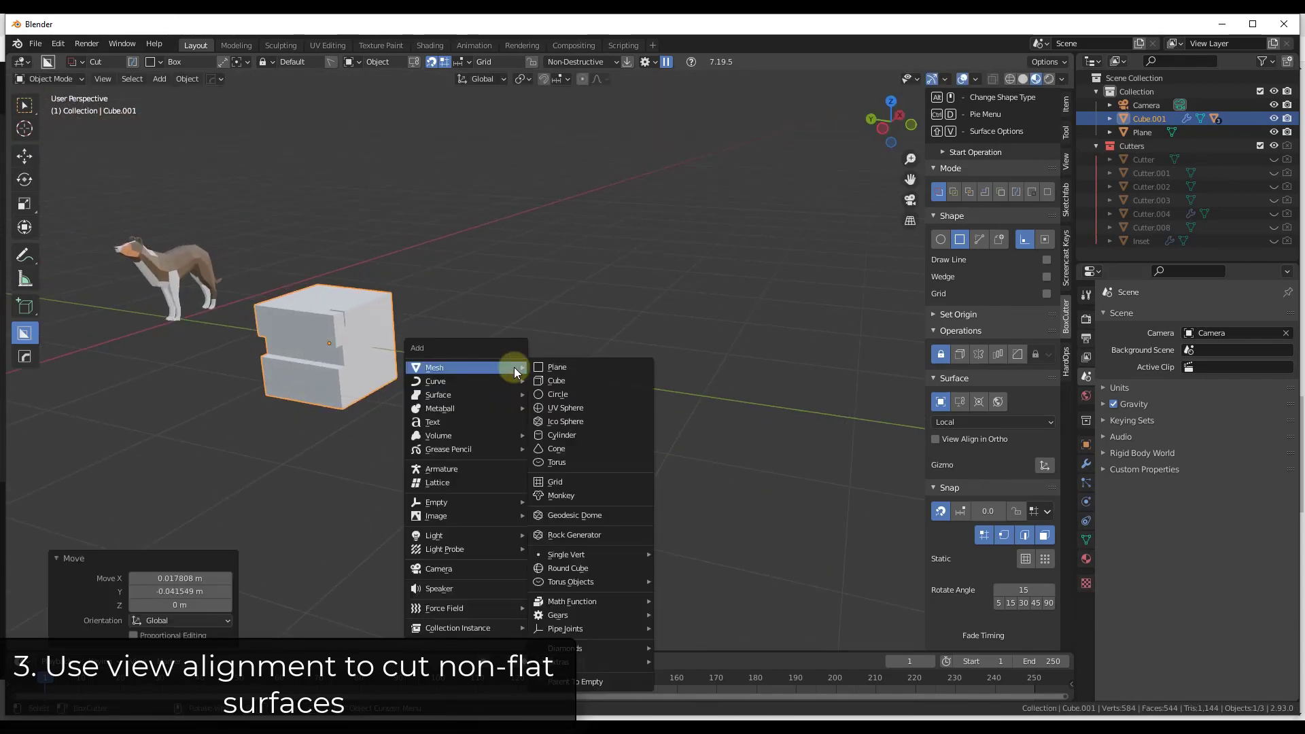
left_click(566, 406)
middle_click_drag(494, 367, 460, 333)
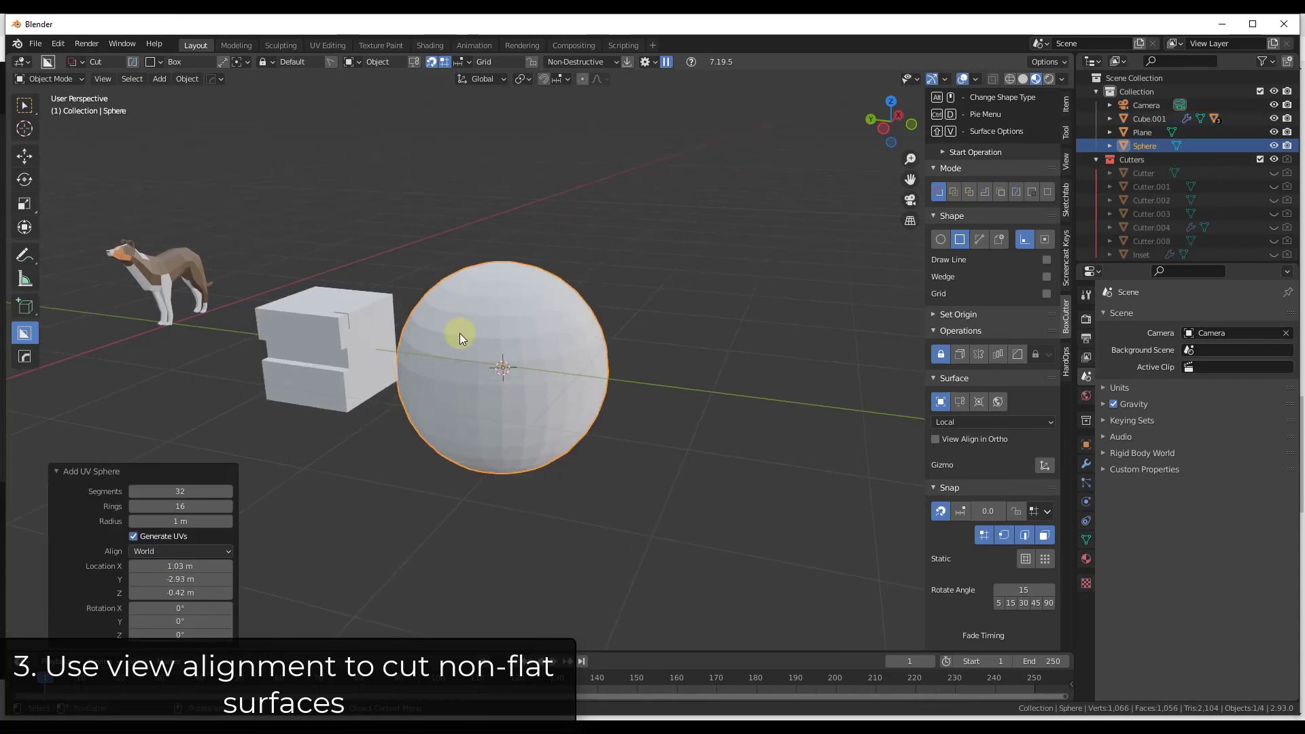
Try an object-aligned box cut into the curved front of the sphere, and undo it.
left_click_drag(449, 344, 512, 392)
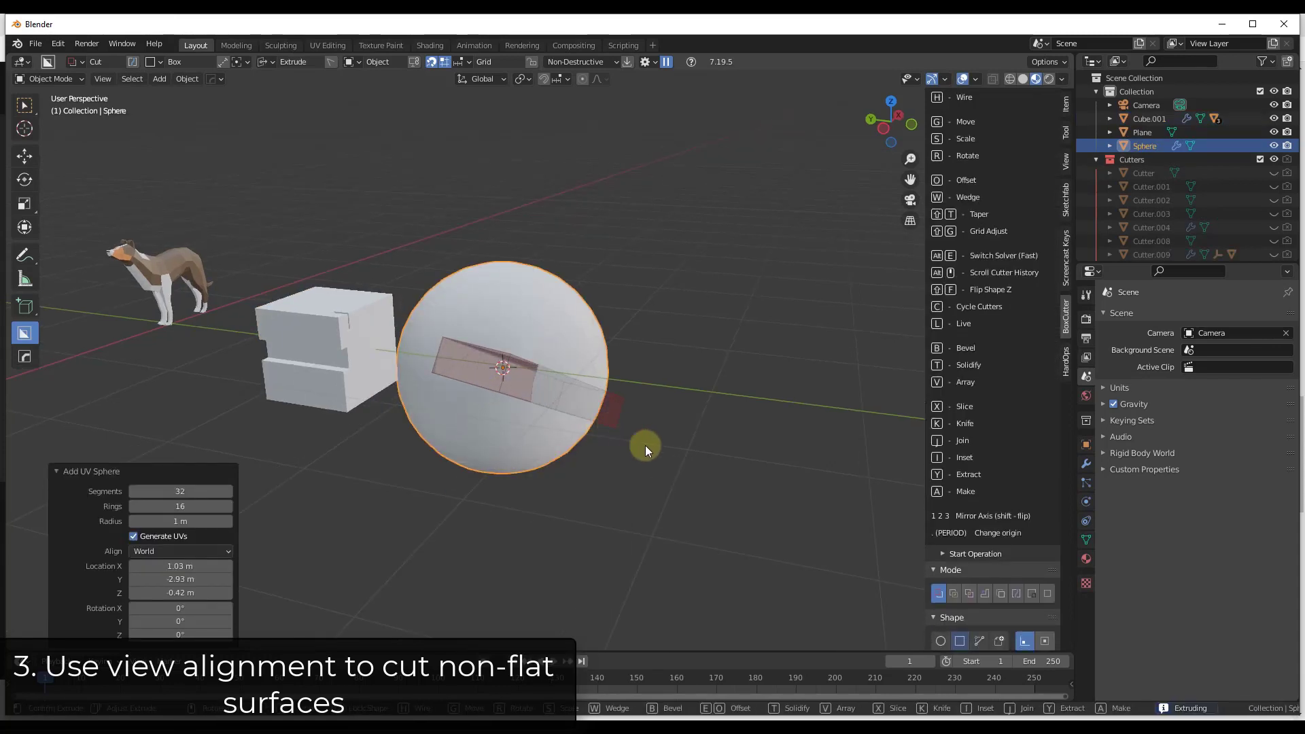
left_click(716, 451)
middle_click_drag(583, 401, 529, 413)
scroll(423, 350, "up", 3)
scroll(422, 351, "down", 4)
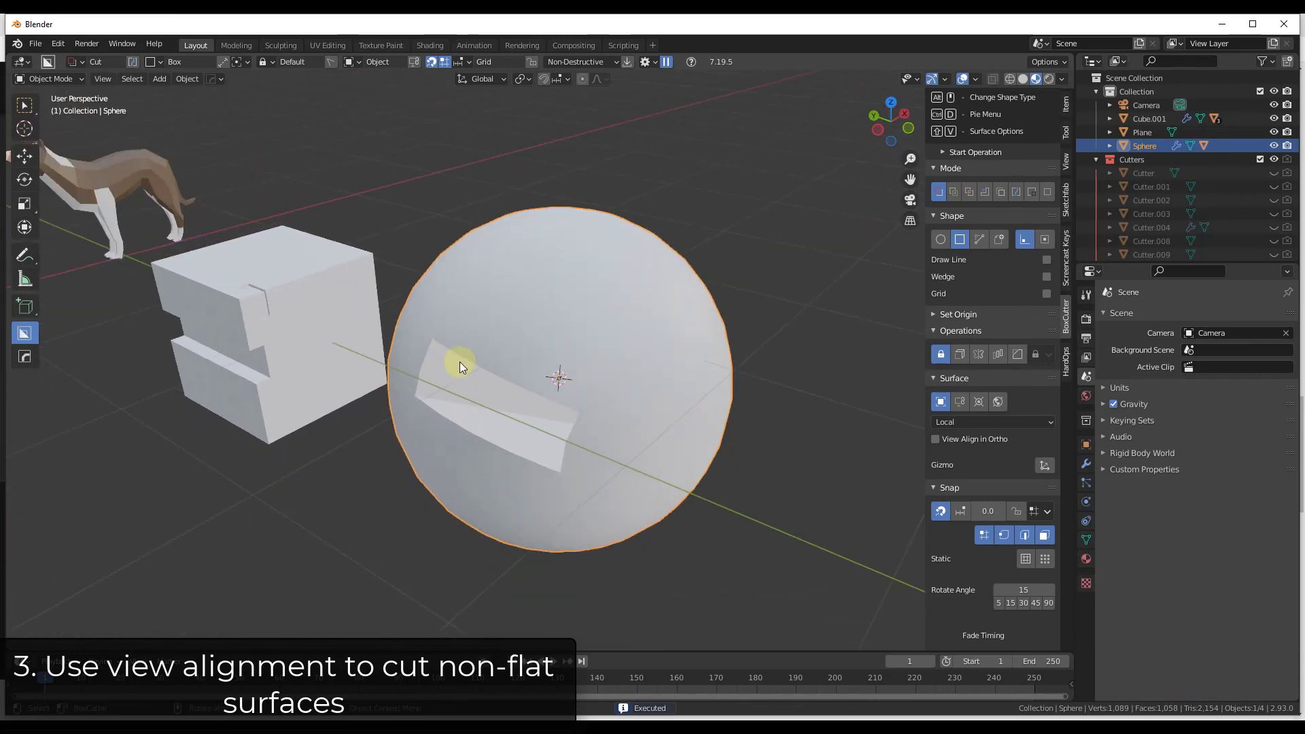
key("ctrl+z")
scroll(479, 370, "down", 4)
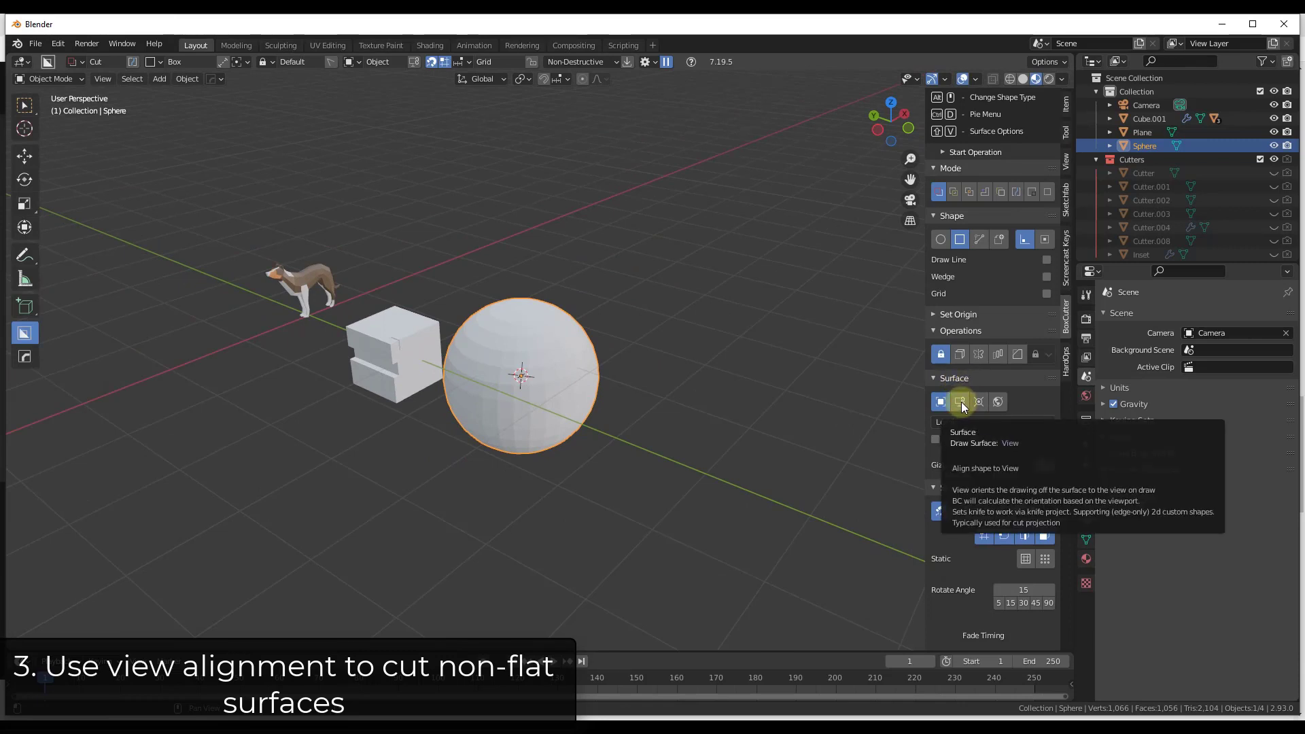
Set the cutter surface alignment to View and, from the left orthographic view, cut a vertical slot through the top of the sphere.
left_click(960, 403)
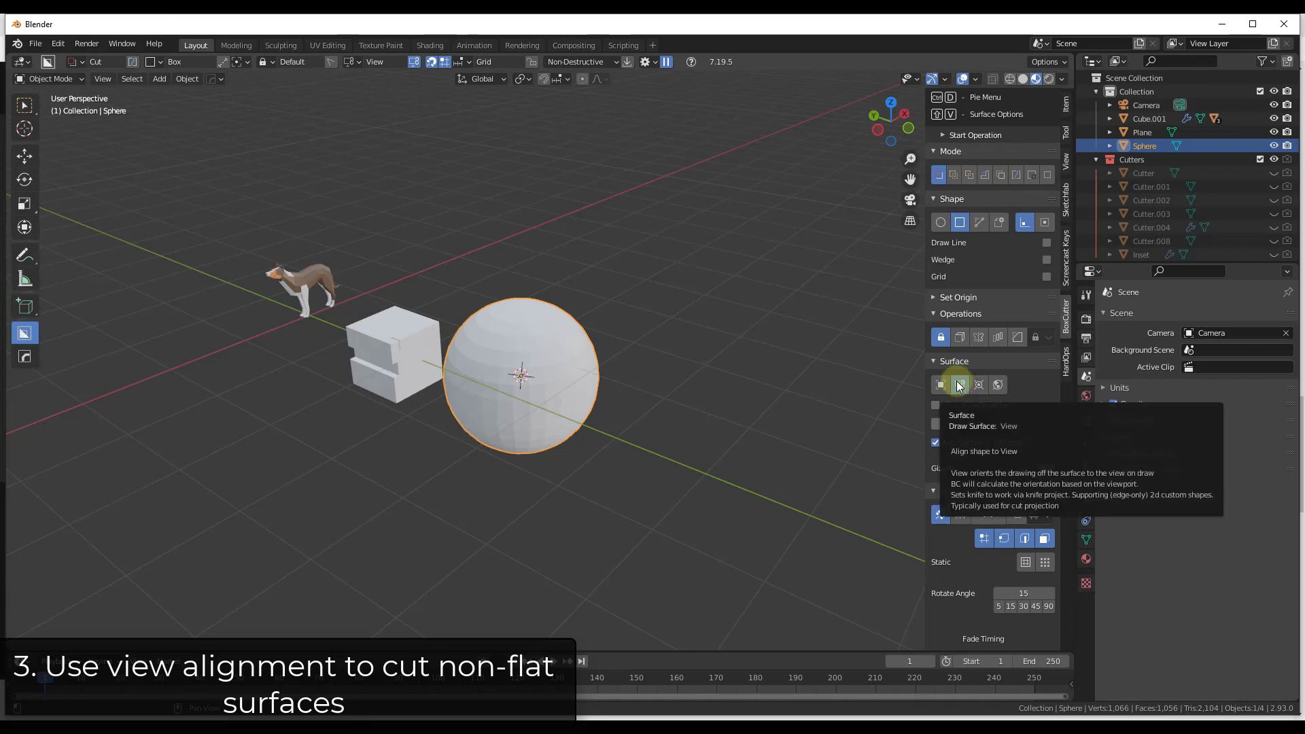
left_click(874, 130)
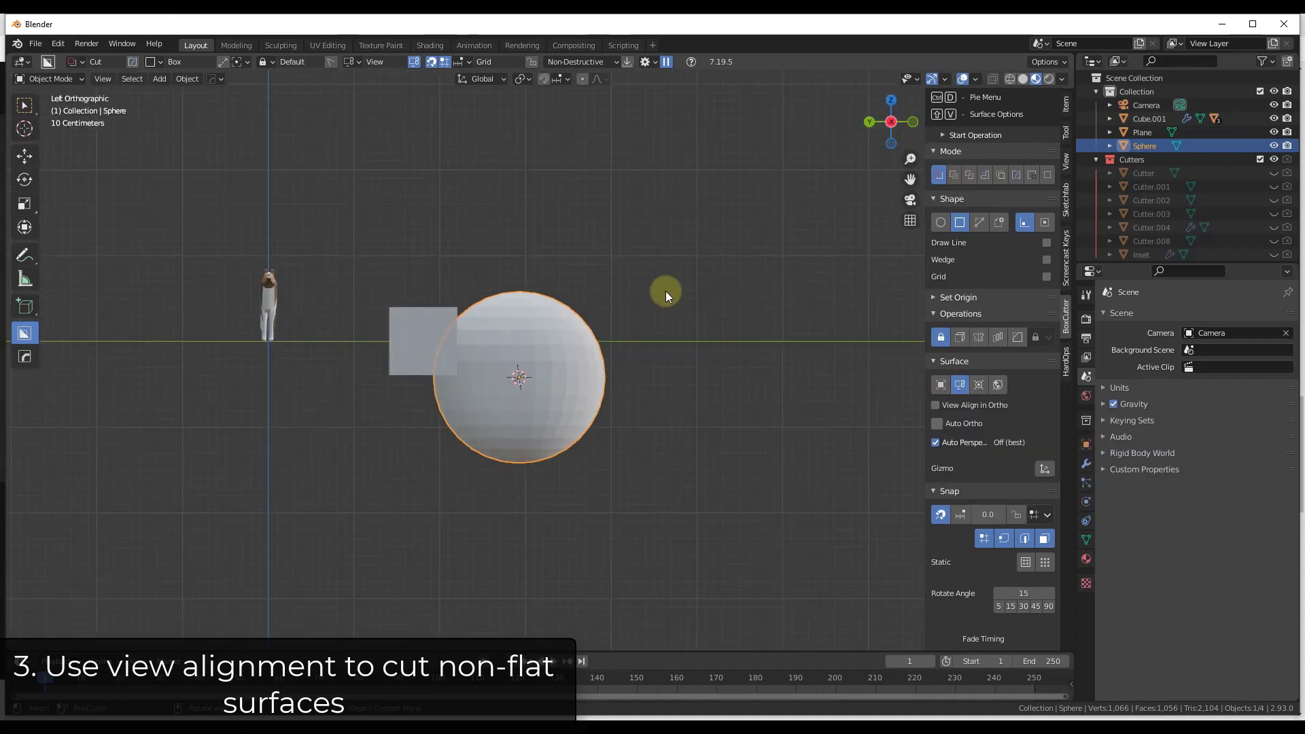
scroll(512, 298, "up", 4)
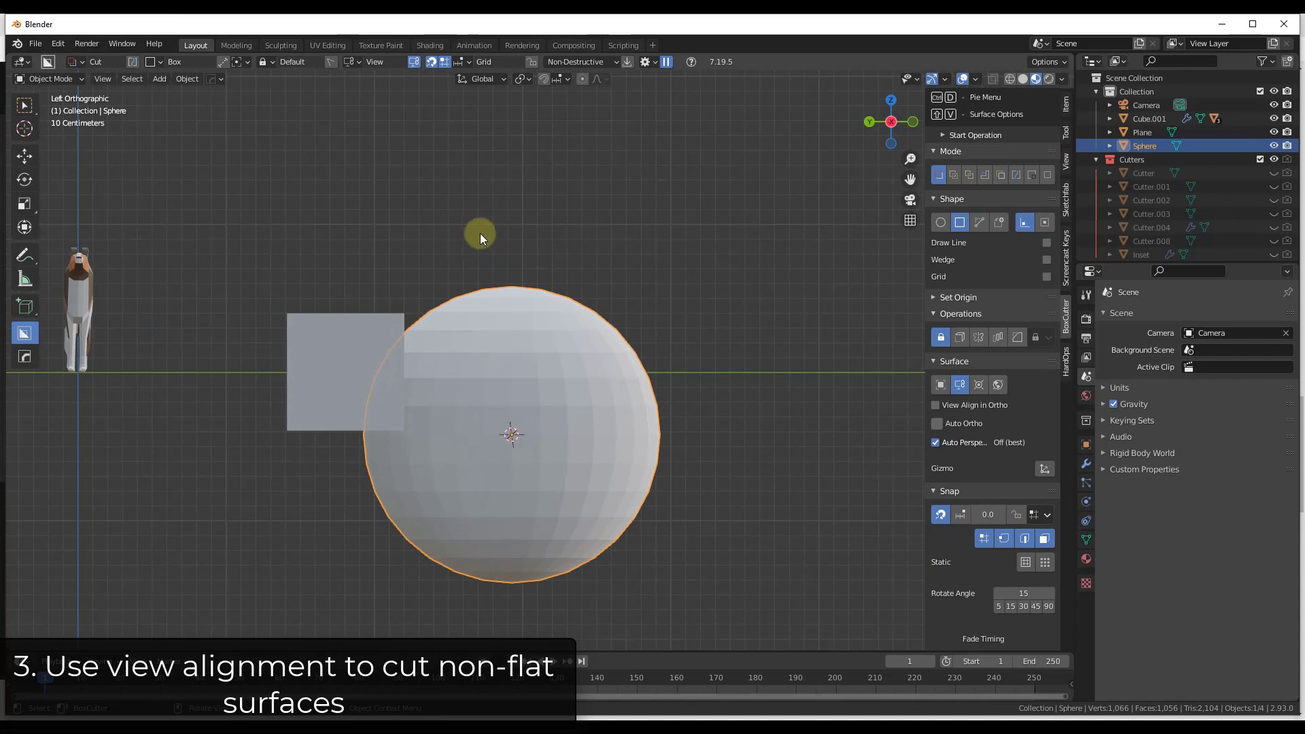
left_click_drag(488, 232, 536, 398)
mouse_move(626, 359)
middle_mouse_down()
mouse_move(574, 386)
mouse_move(557, 380)
middle_mouse_up()
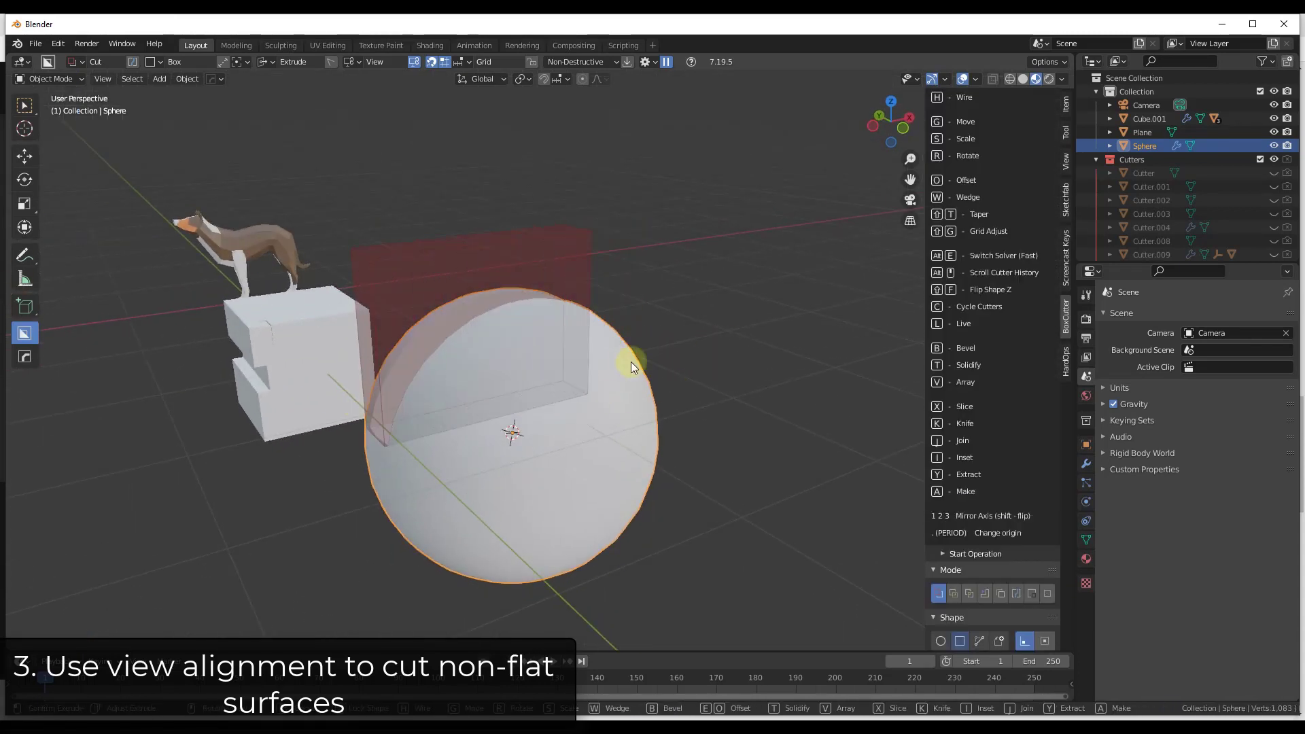
left_click(662, 353)
middle_click_drag(464, 371, 521, 315)
scroll(423, 477, "up", 3)
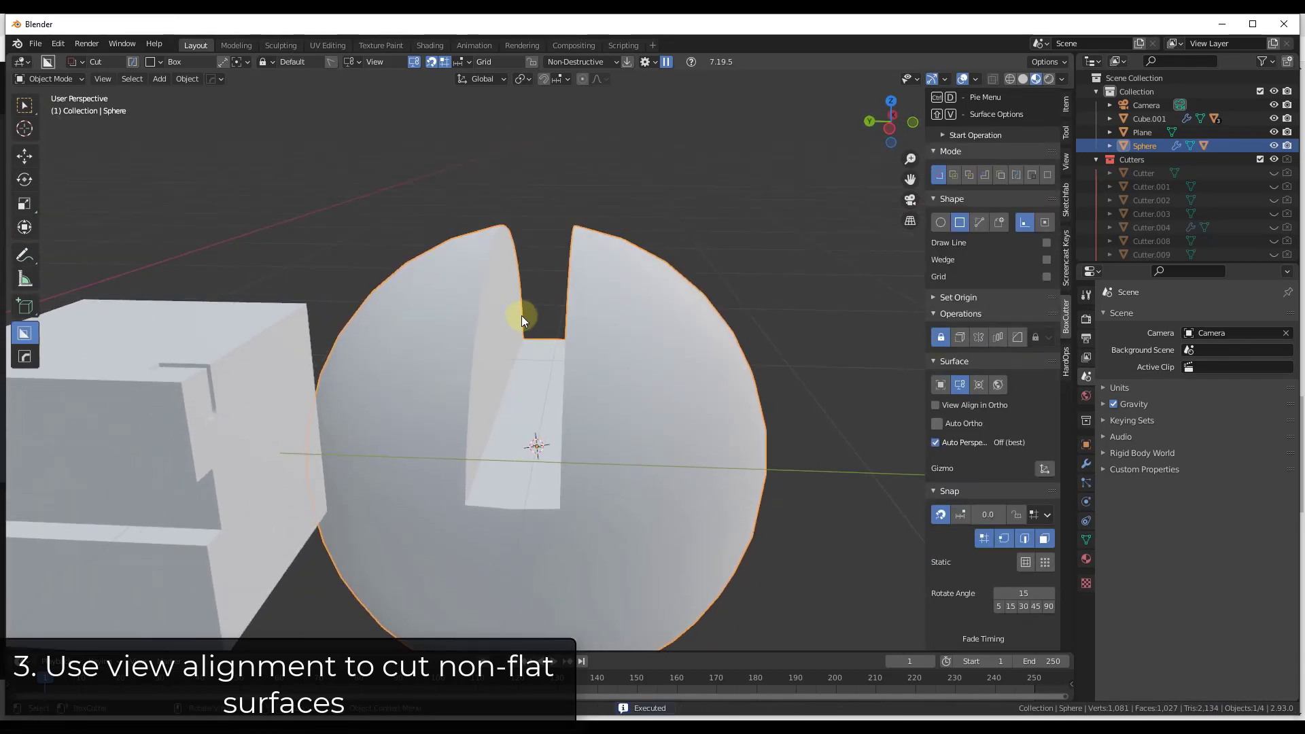
scroll(596, 355, "down", 5)
middle_click_drag(621, 394, 548, 336)
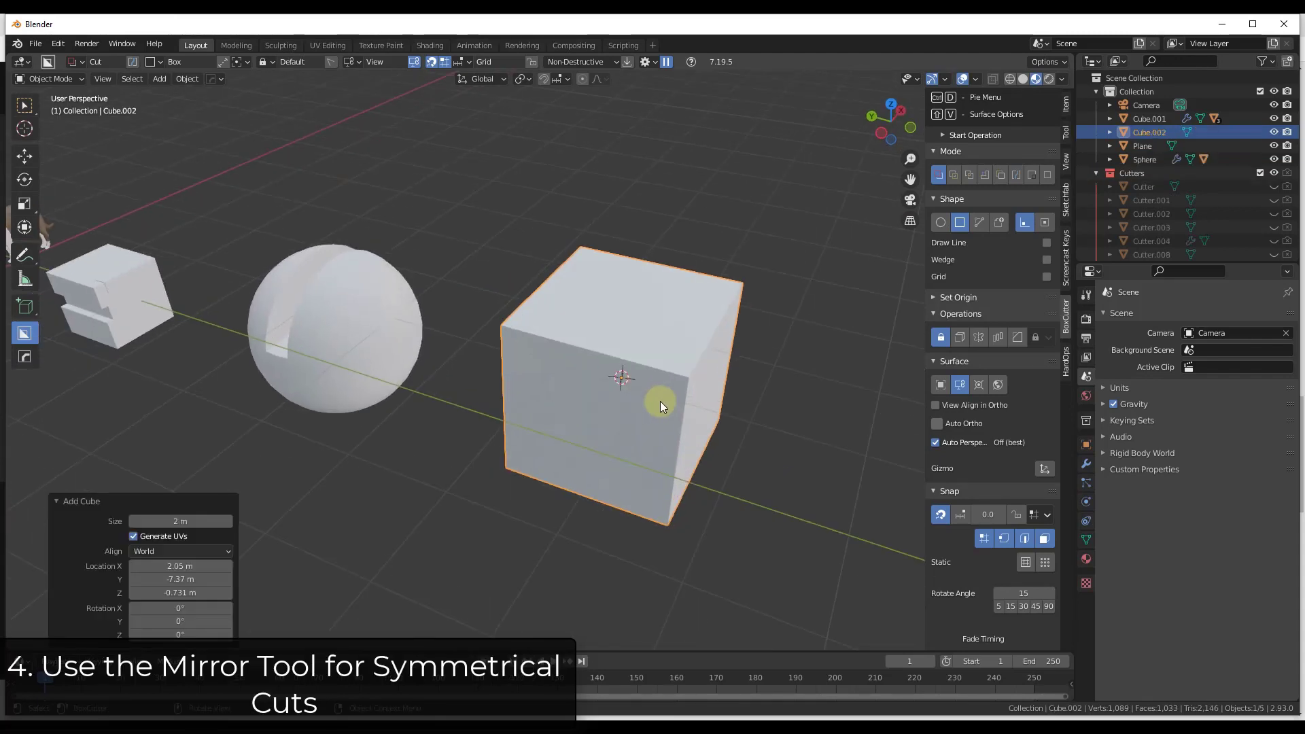
Set the cutter surface alignment to Object for working on the new cube.
scroll(680, 356, "up", 3)
middle_click_drag(699, 342, 715, 328)
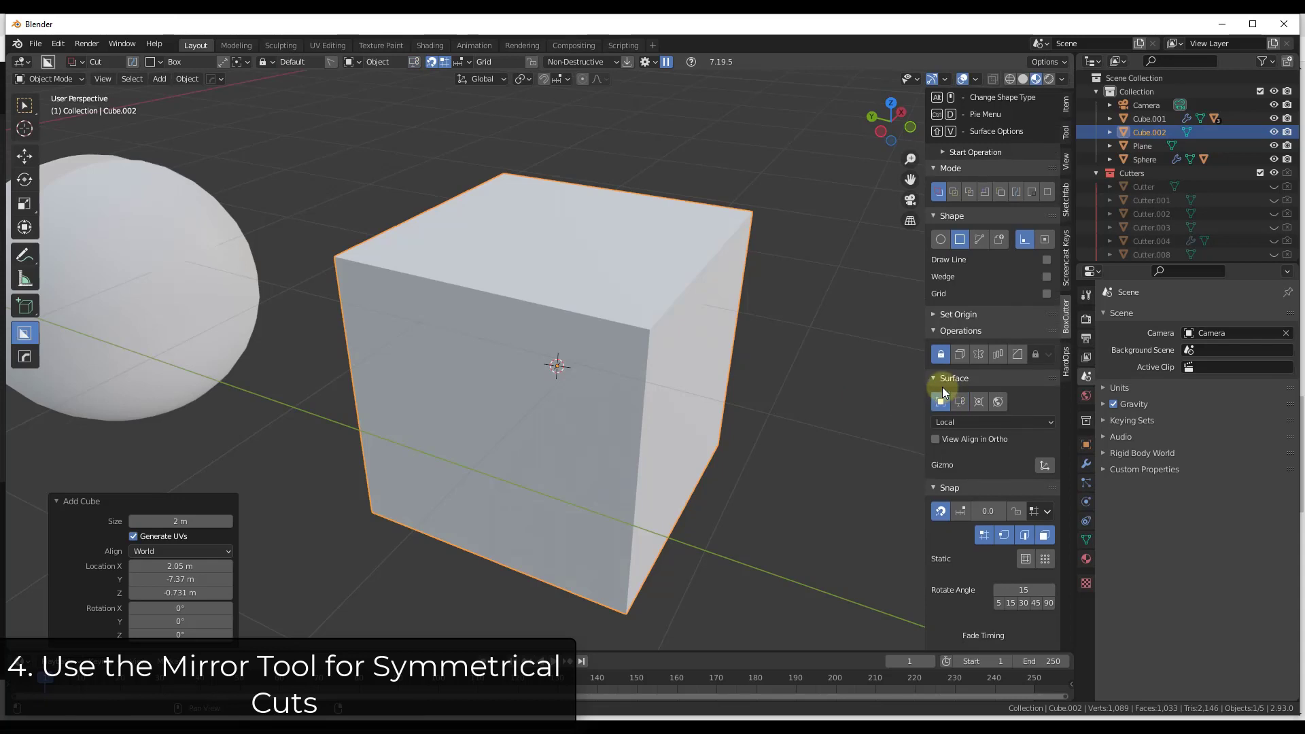
left_click(940, 402)
Try cutting box notches one by one into two upper corners of the new cube, and undo the cuts.
mouse_move(543, 327)
left_mouse_down()
mouse_move(680, 405)
mouse_move(667, 380)
left_mouse_up()
left_click(666, 435)
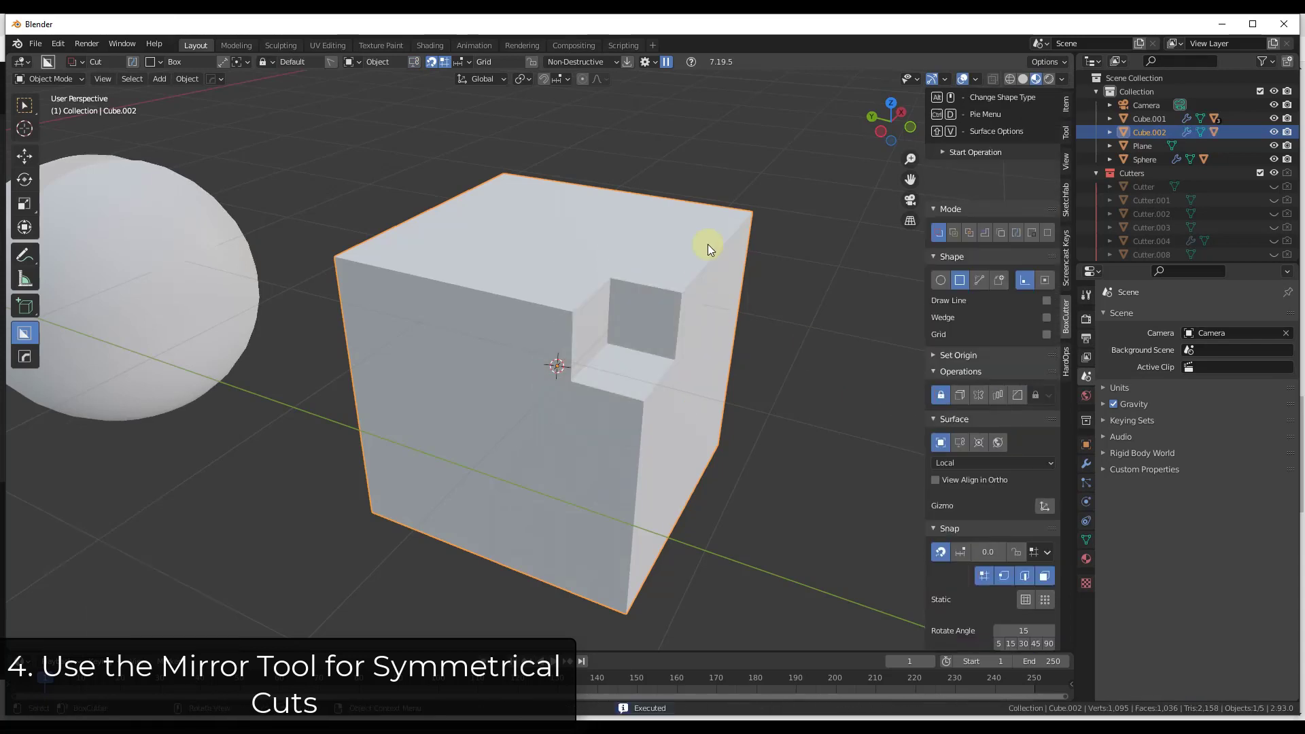
left_click_drag(682, 220, 786, 219)
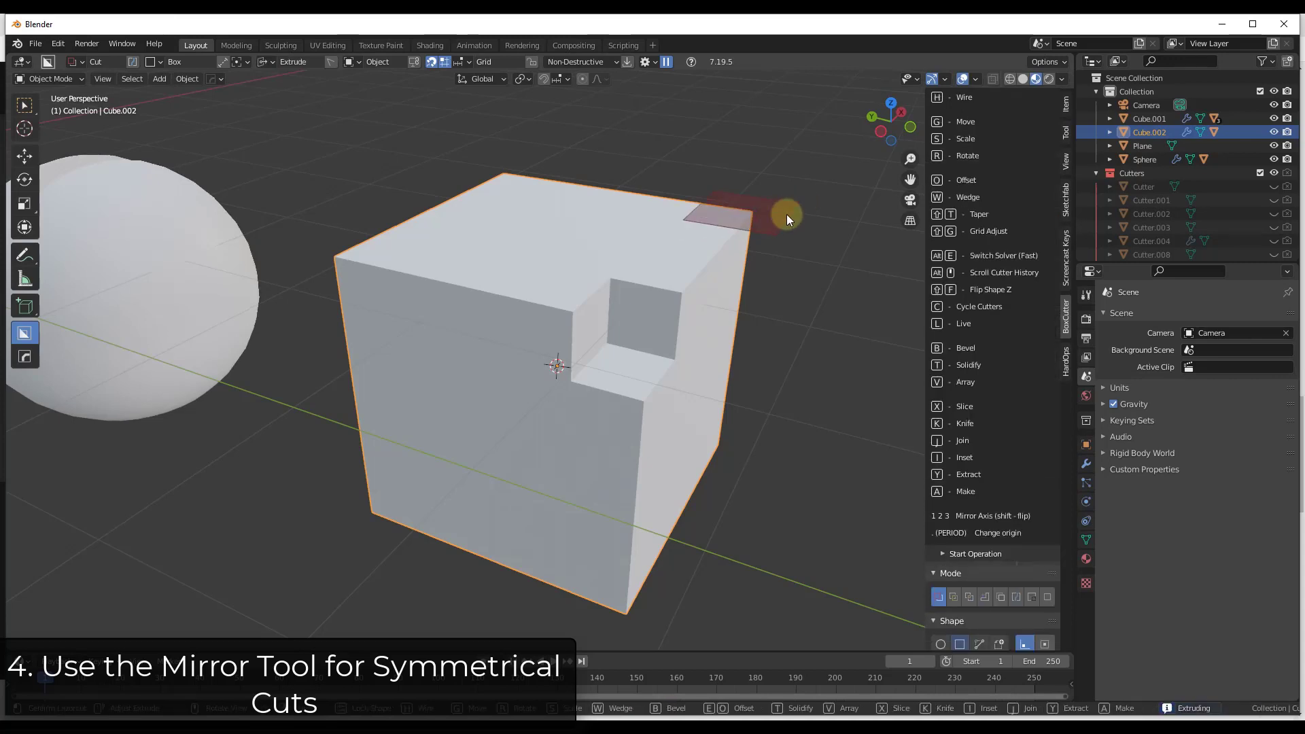
left_click(773, 248)
middle_click_drag(754, 256, 672, 245)
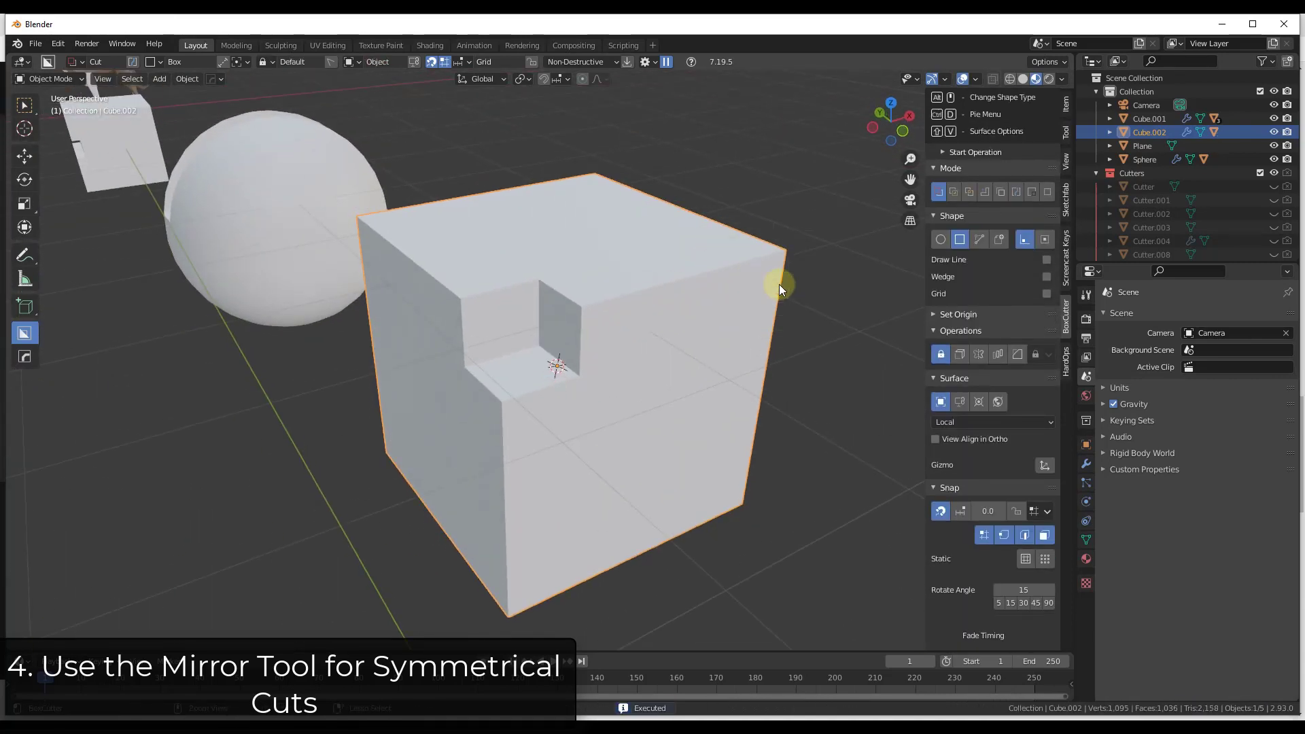
key("ctrl+z")
mouse_move(611, 369)
middle_mouse_down()
mouse_move(606, 353)
mouse_move(617, 355)
middle_mouse_up()
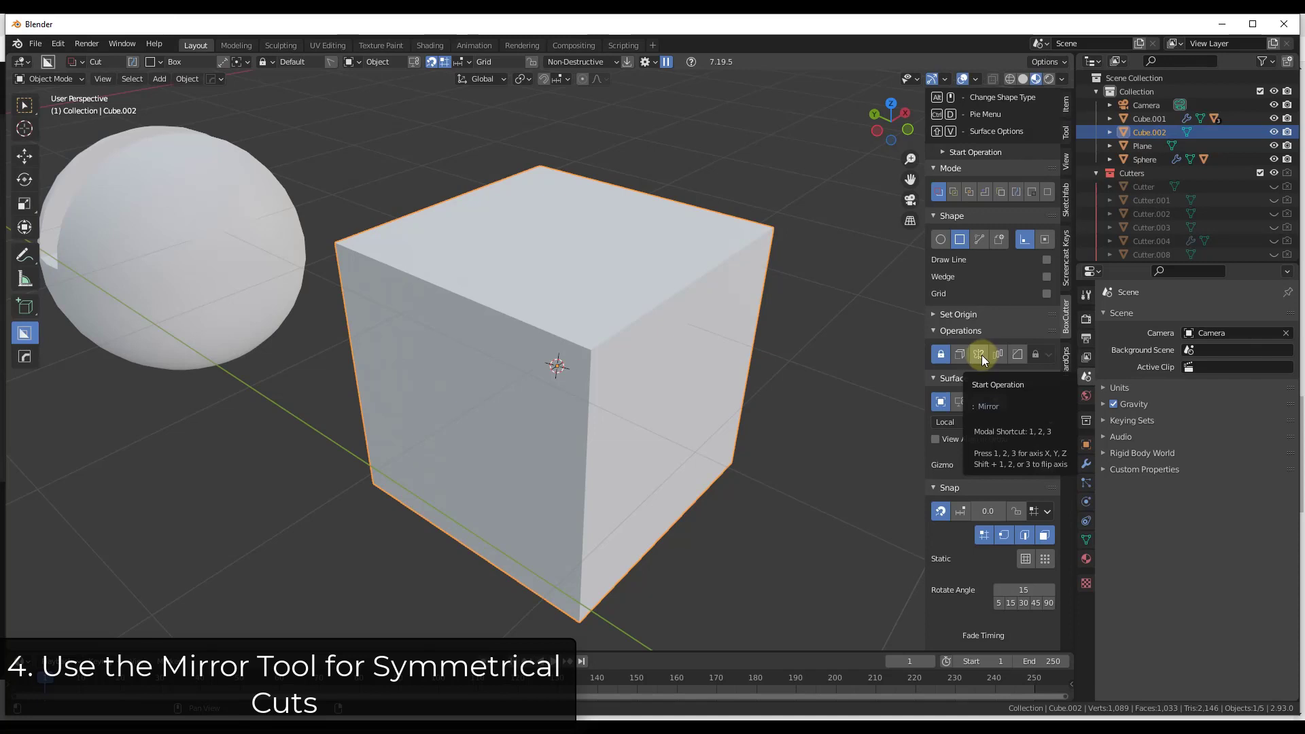
Draw and extrude a box cutter over the cube's nearest top corner and mirror it on the X, Y and Z axes.
middle_click_drag(604, 354, 632, 379)
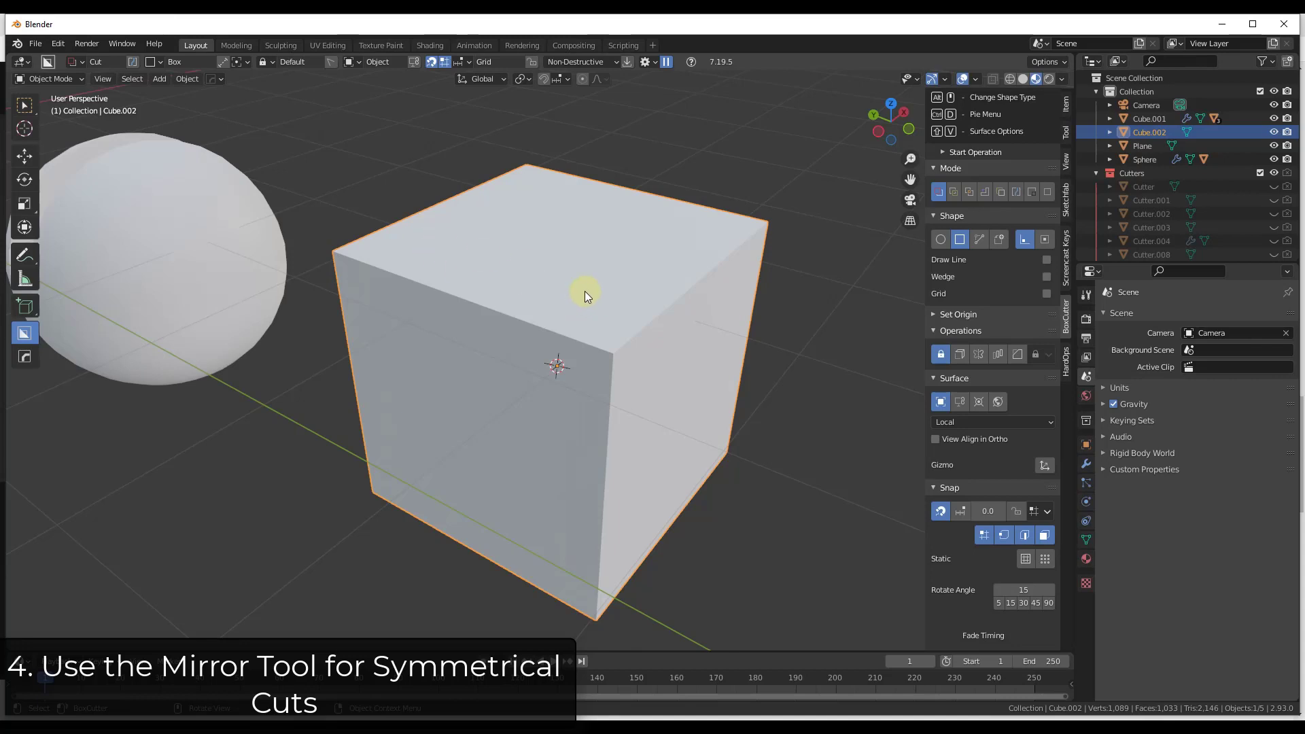
left_click_drag(584, 290, 630, 407)
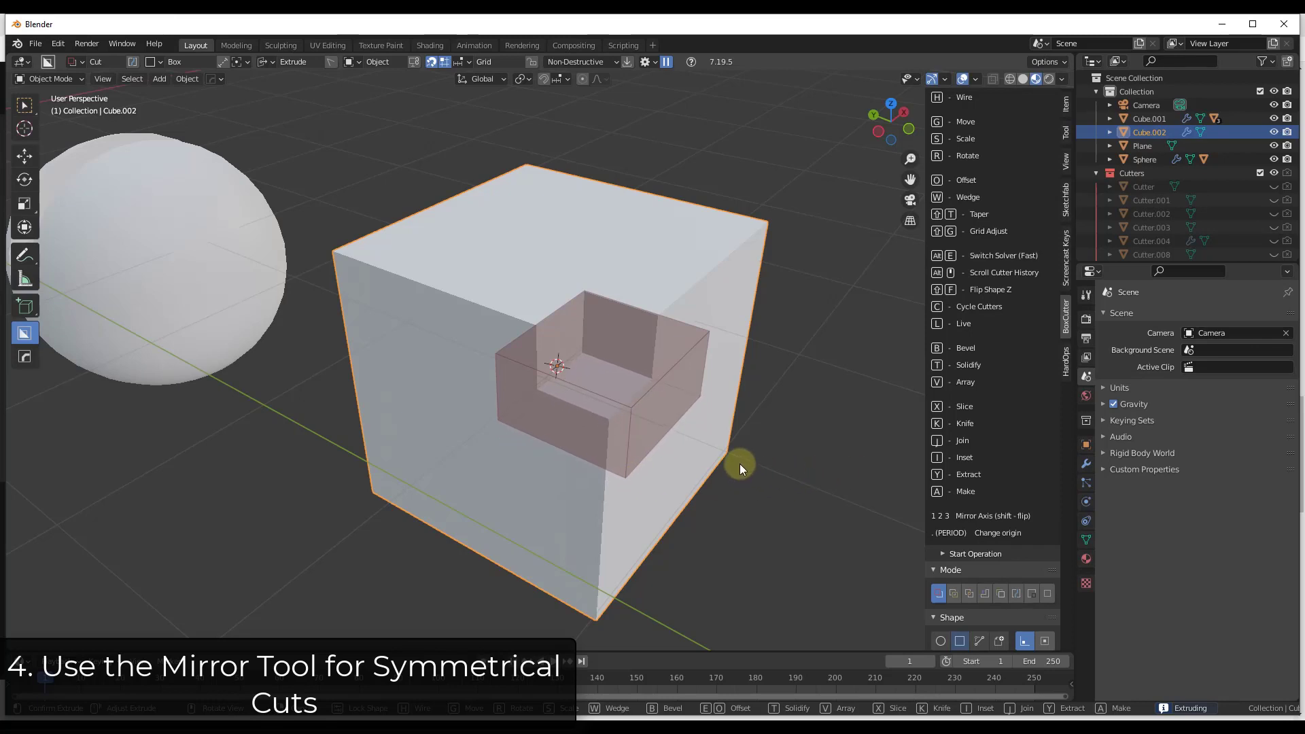
left_click(968, 506)
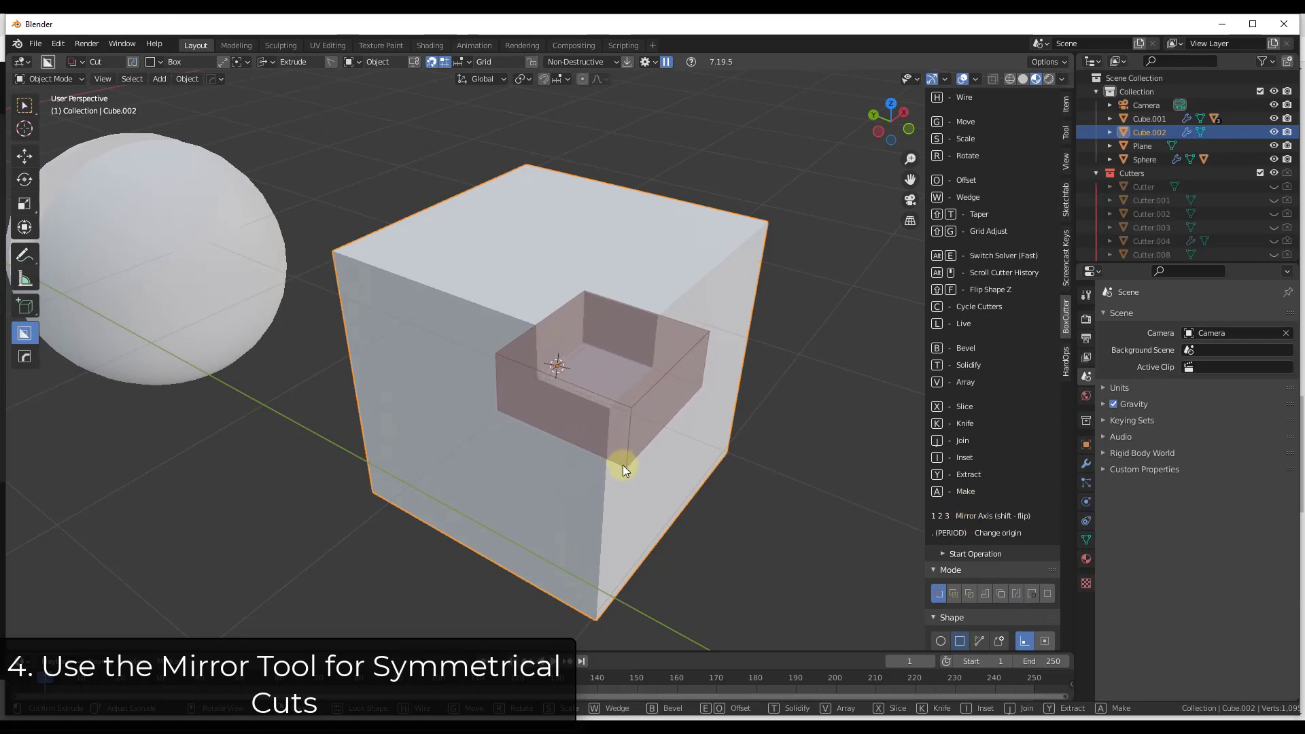
key("2")
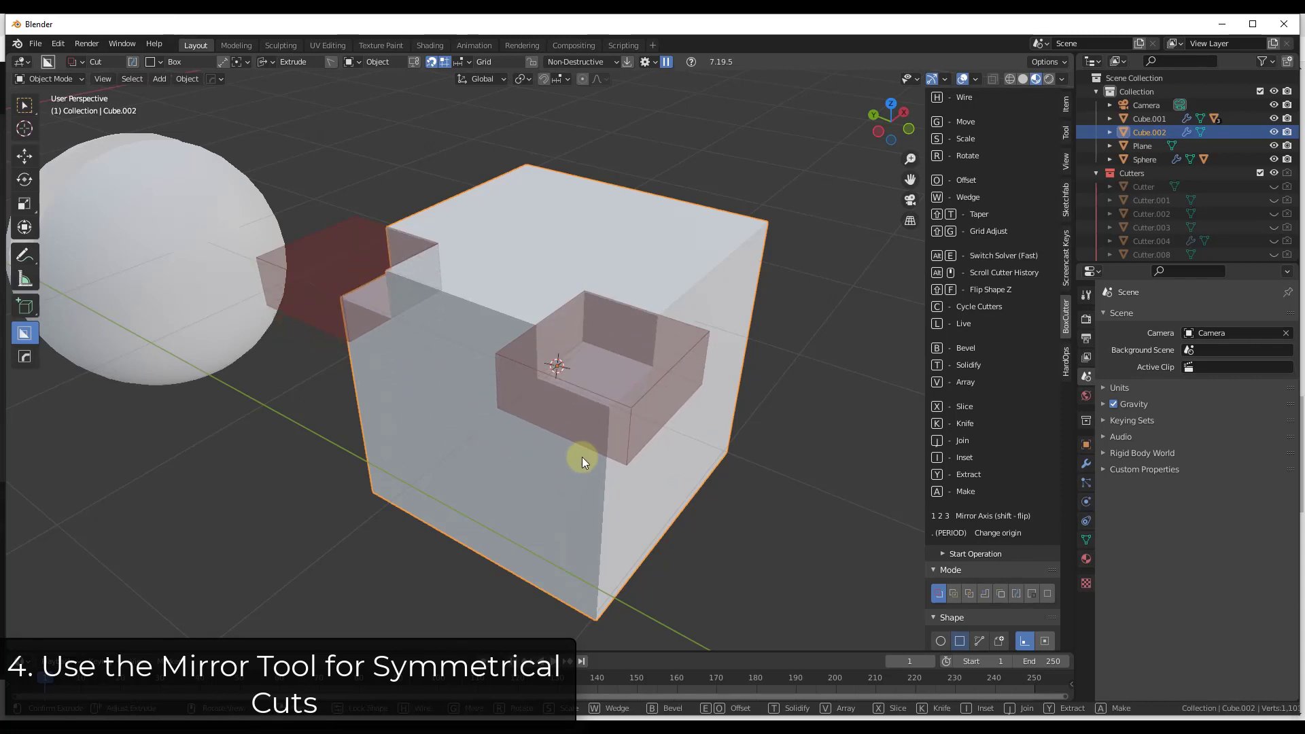
key("1")
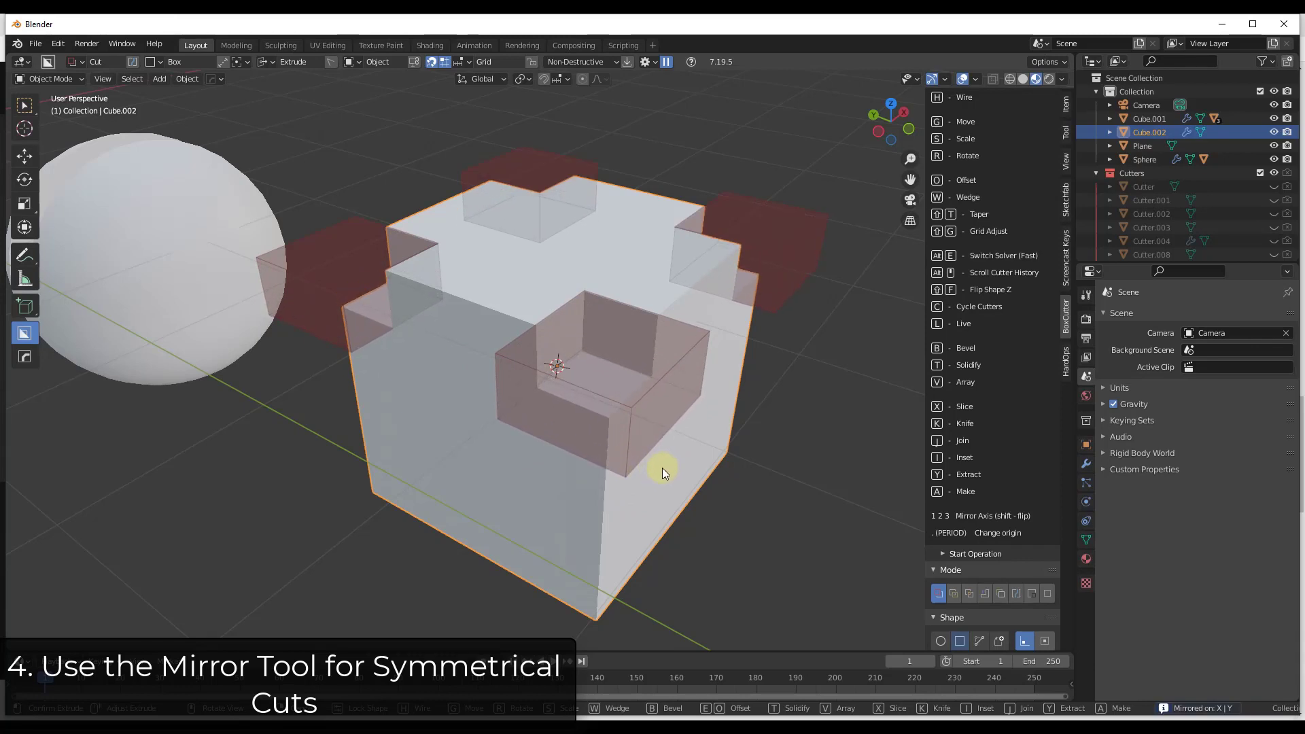
key("3")
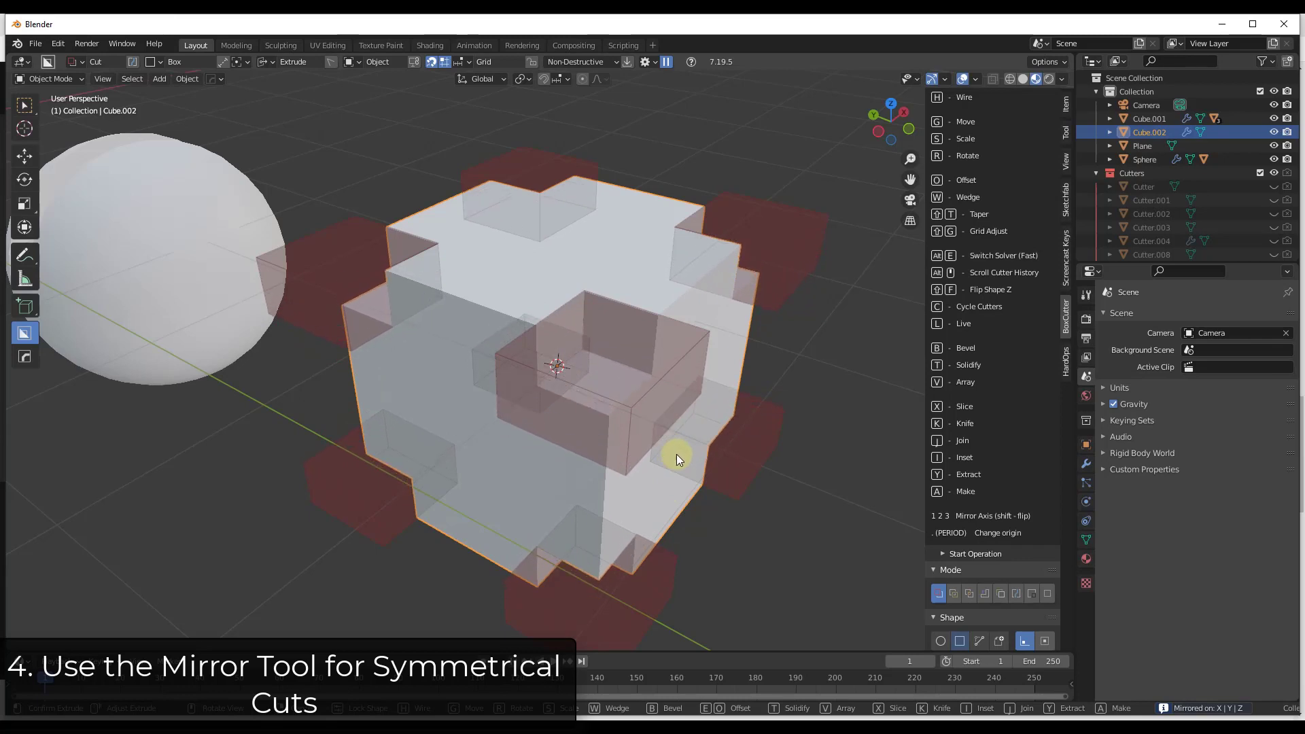
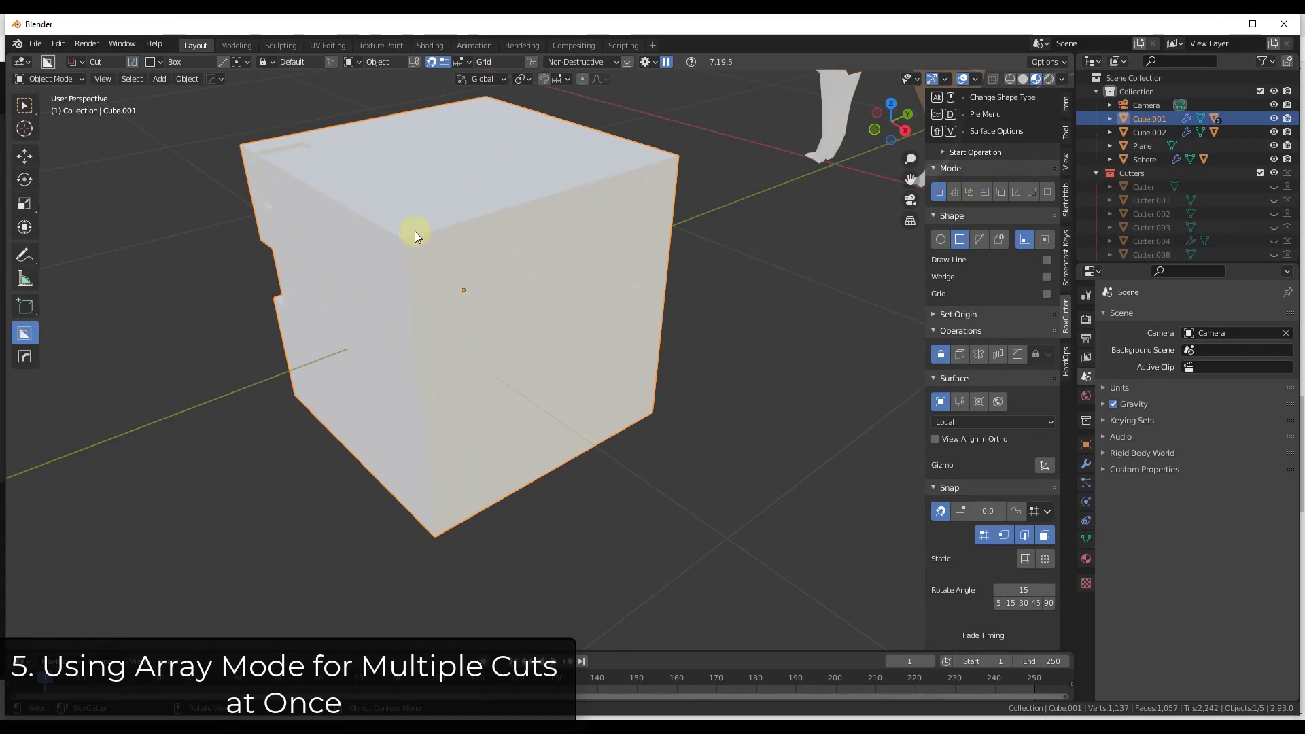
Switch to Inset mode, draw a narrow box cutter across the first cube's upper edge near its corner, and turn on Solidify.
scroll(649, 182, "up", 2)
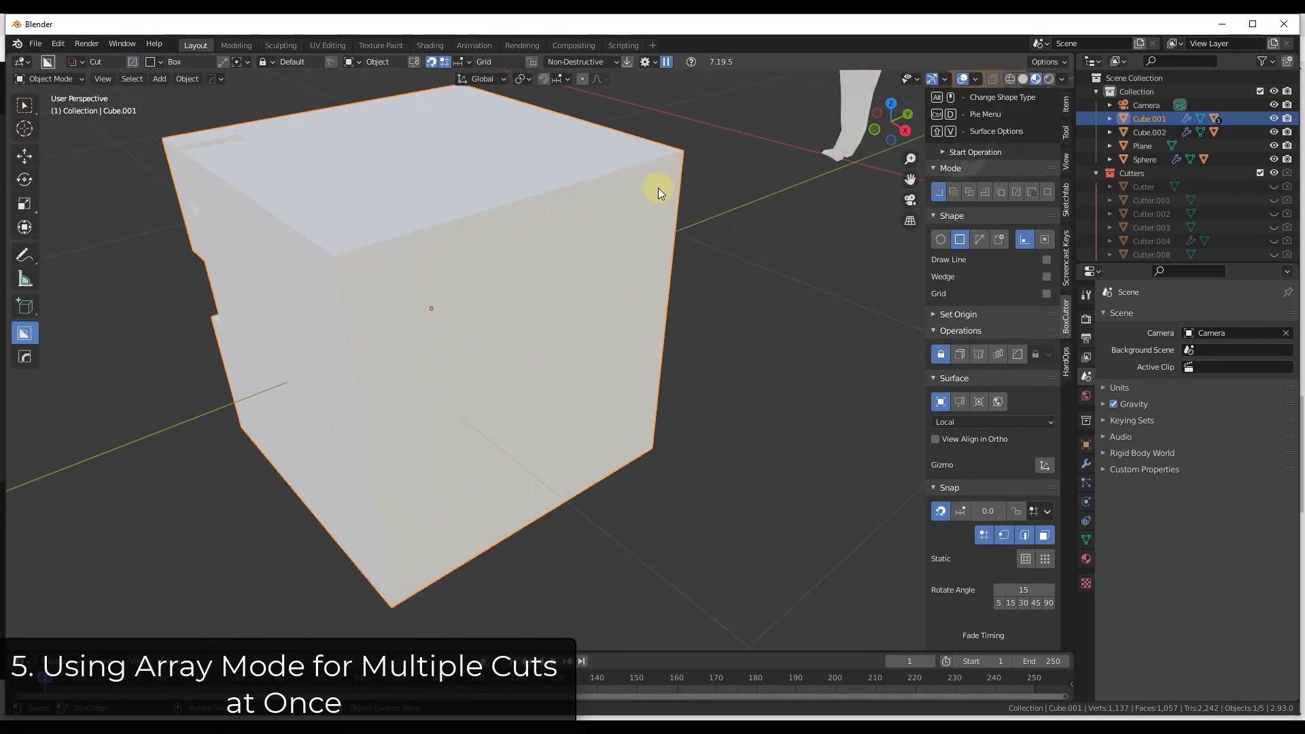
left_click(986, 192)
mouse_move(388, 314)
left_mouse_down()
mouse_move(416, 120)
mouse_move(390, 136)
left_mouse_up()
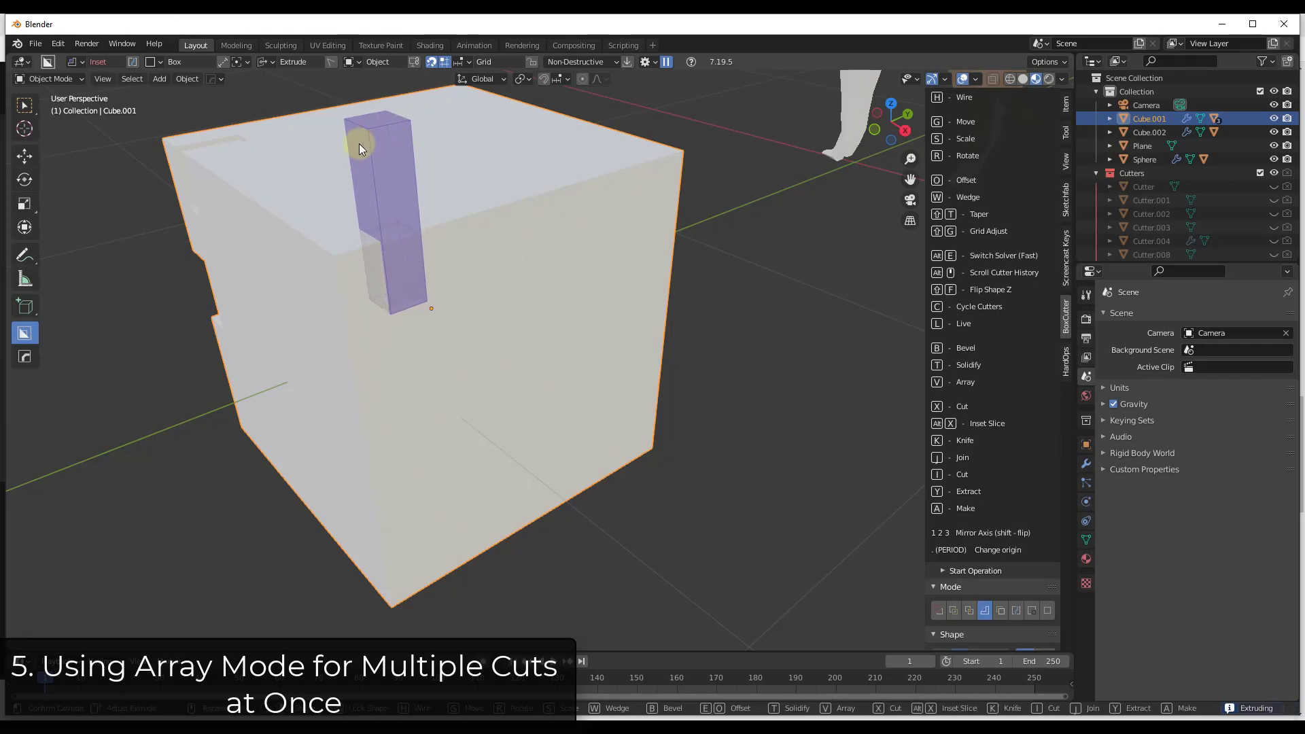
key("t")
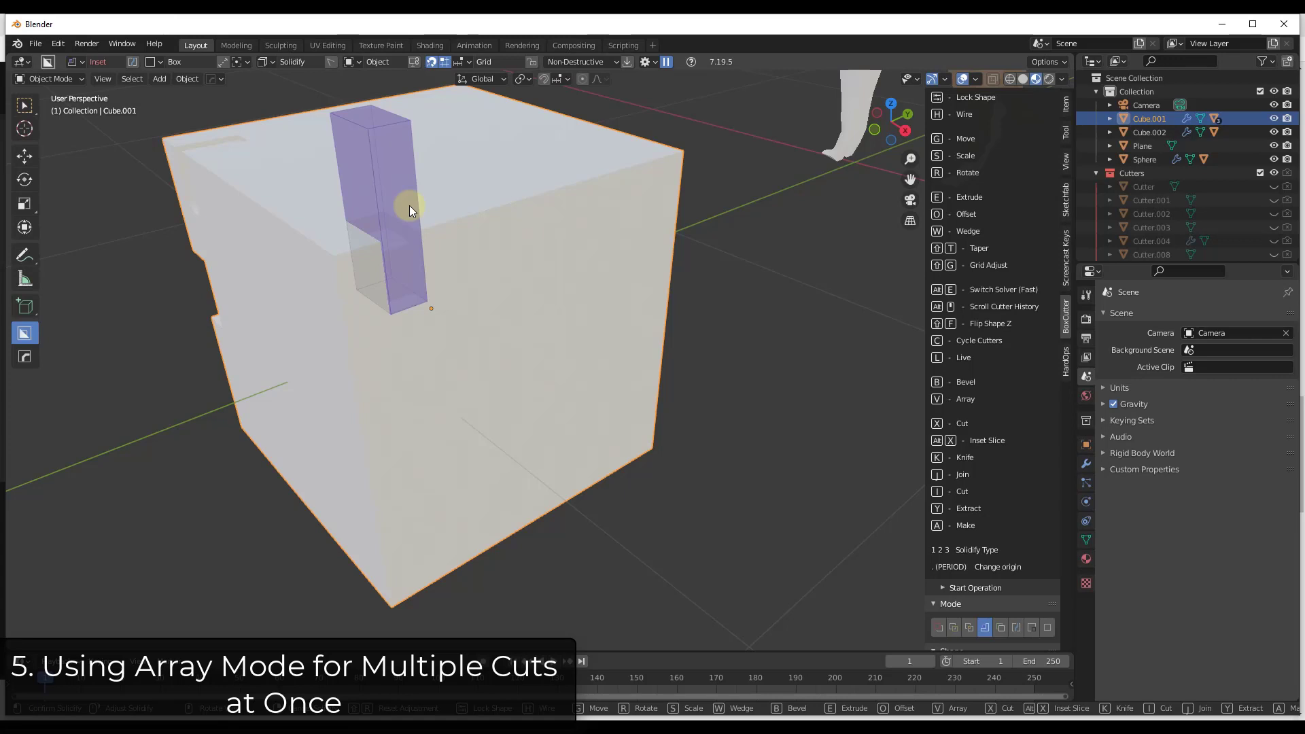
Array the inset cutter along the cube's upper edge, adjusting the number of copies and their spacing.
key("v")
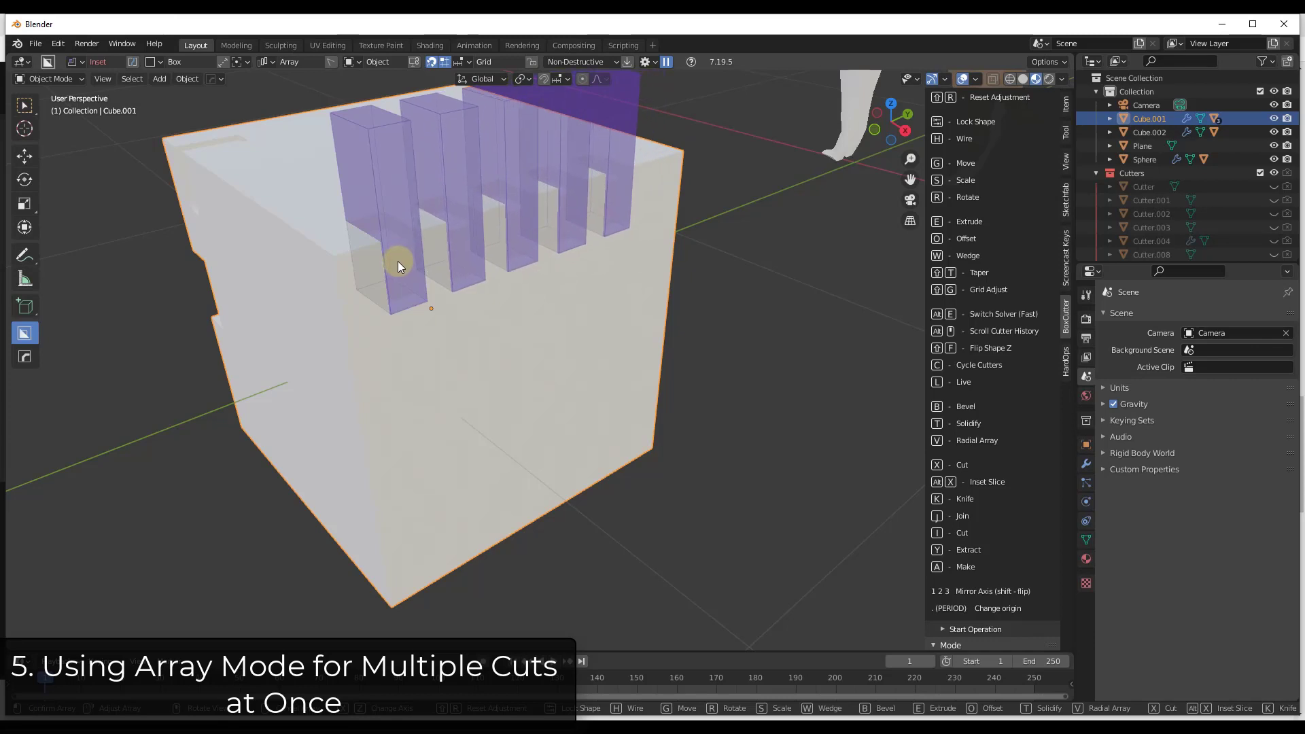
scroll(407, 262, "up", 3)
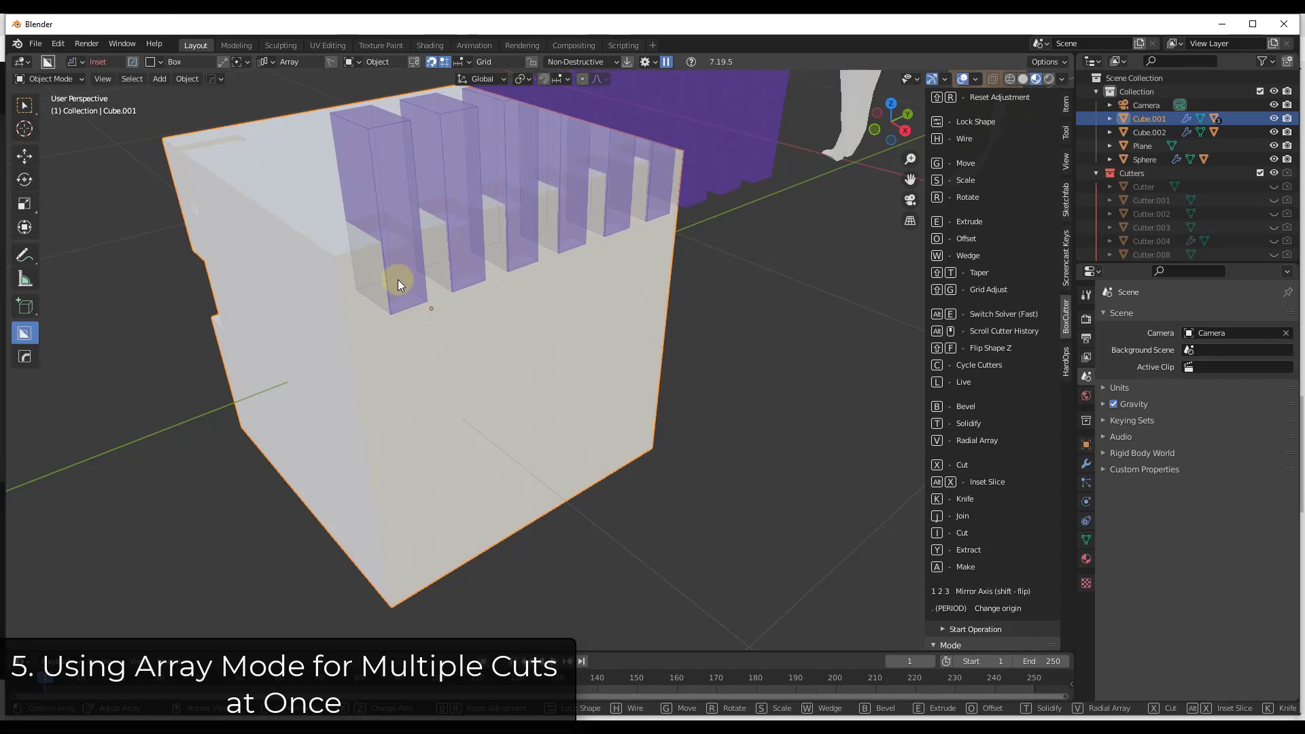
scroll(399, 281, "down", 1)
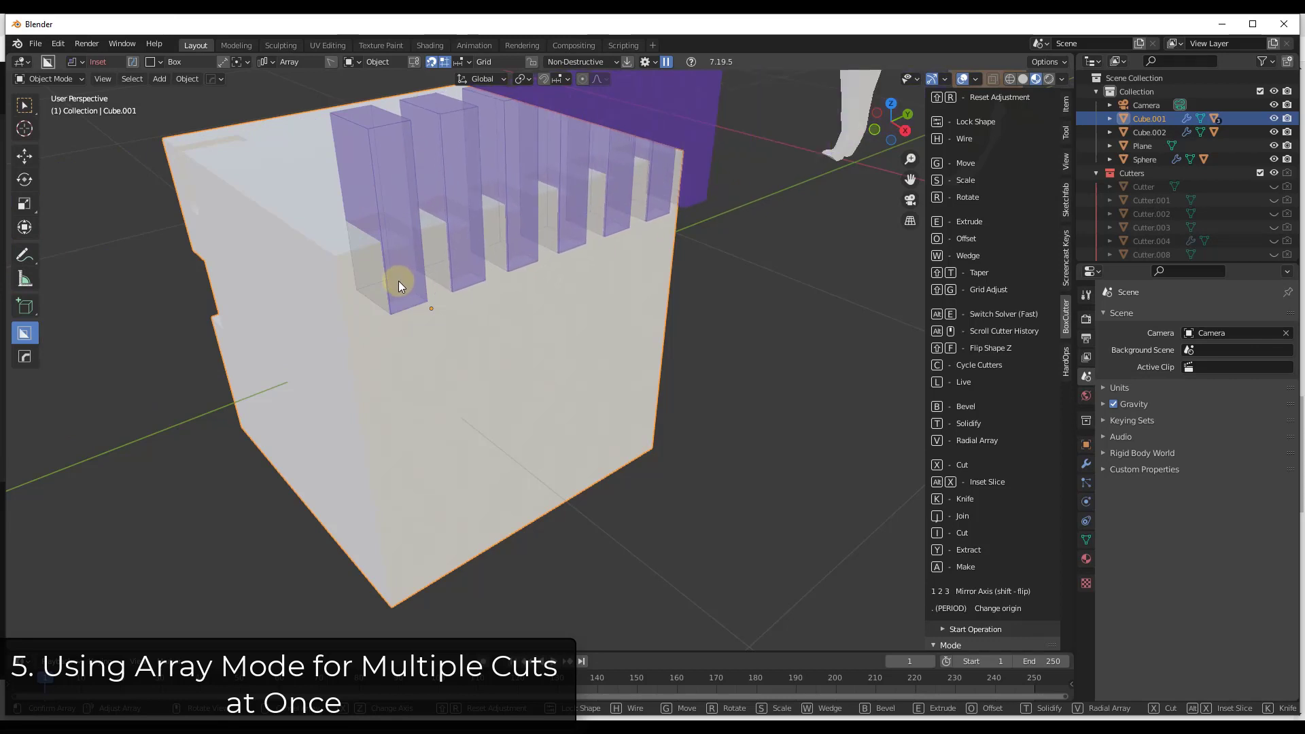
scroll(398, 280, "down", 3)
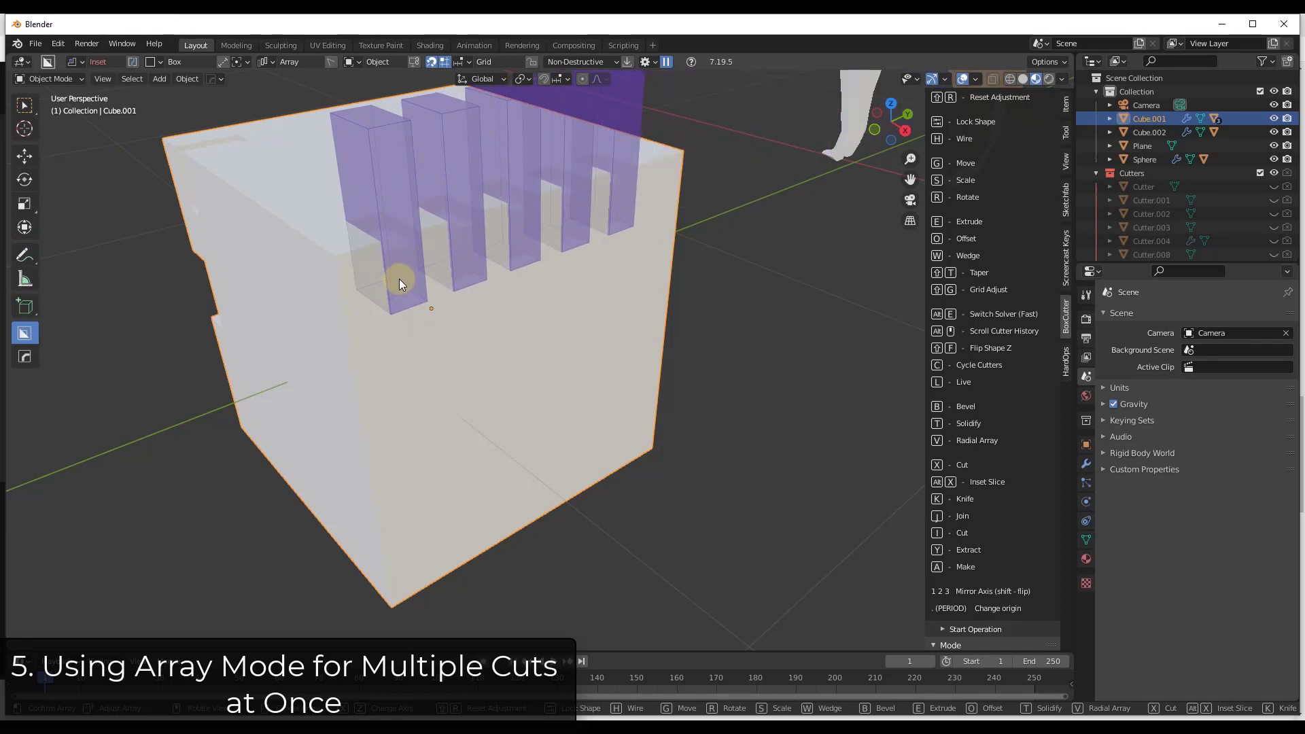
scroll(400, 278, "up", 2)
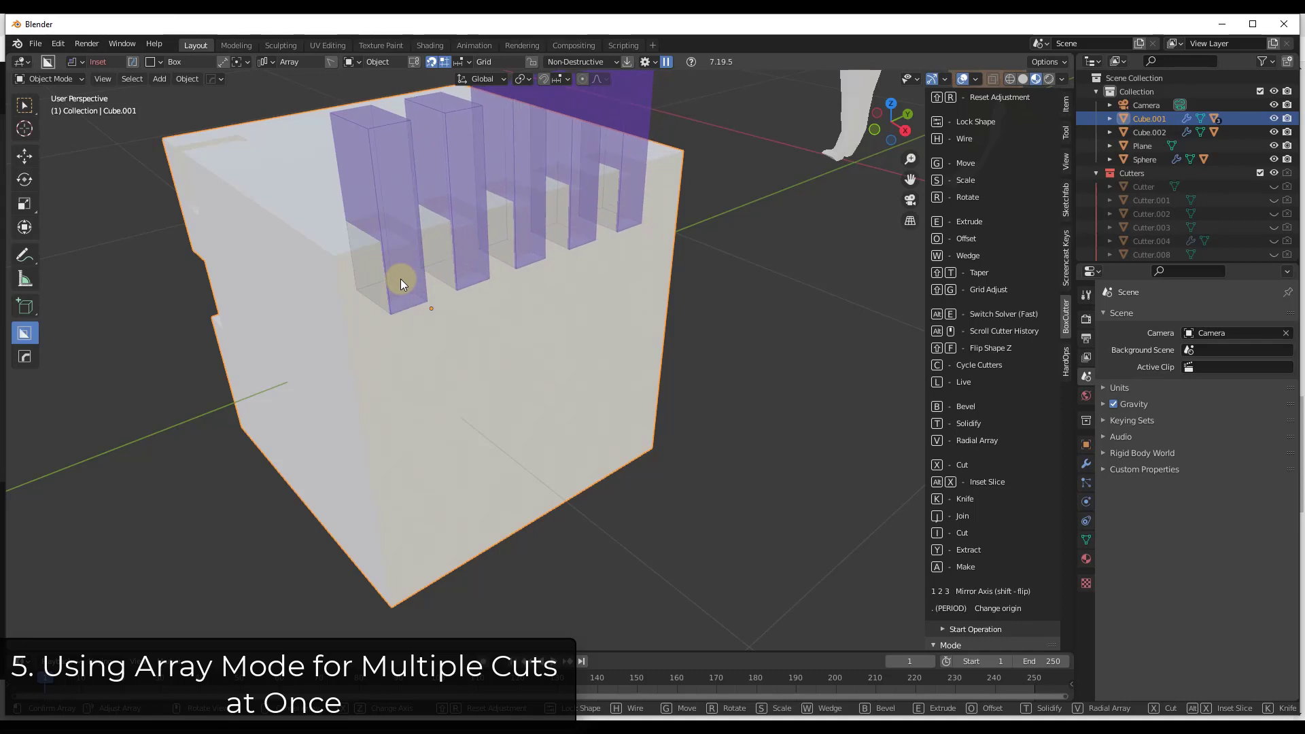
scroll(401, 278, "up", 3)
Change the array's axis so the cutter copies run along the cube's adjacent upper edge.
key("z")
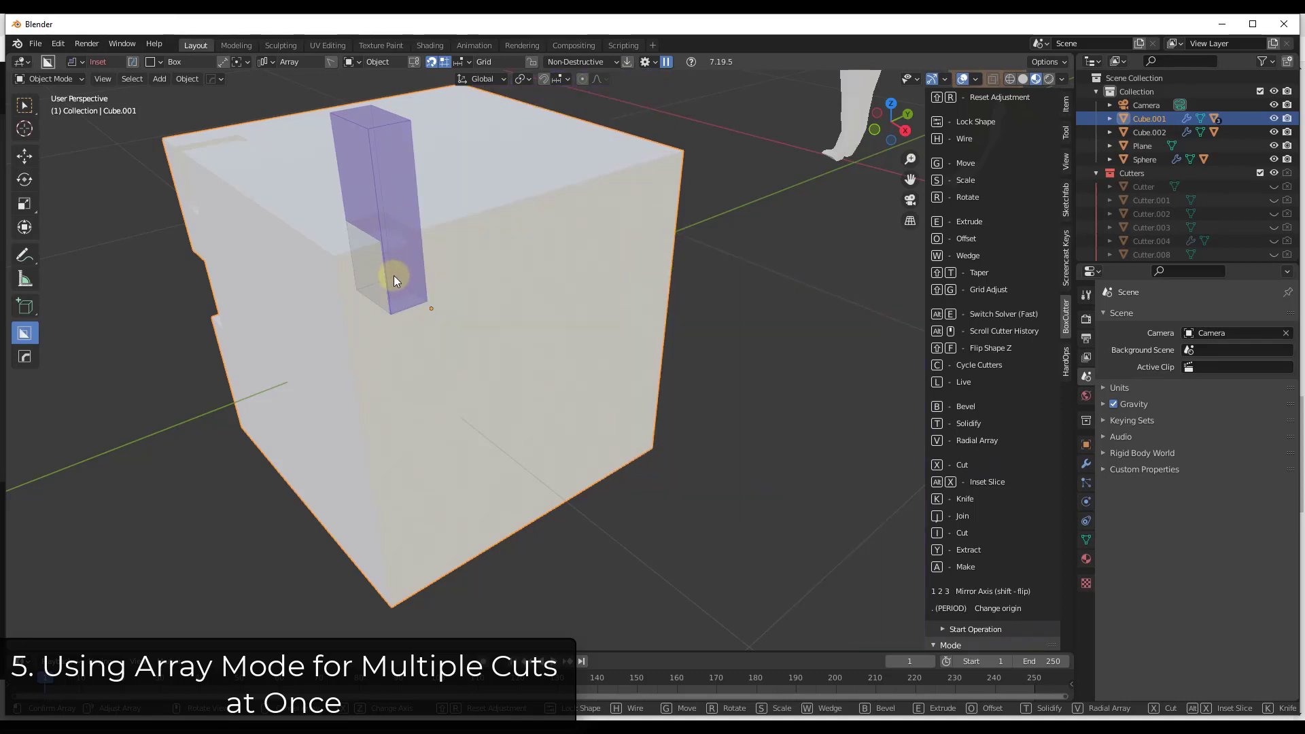
key("z")
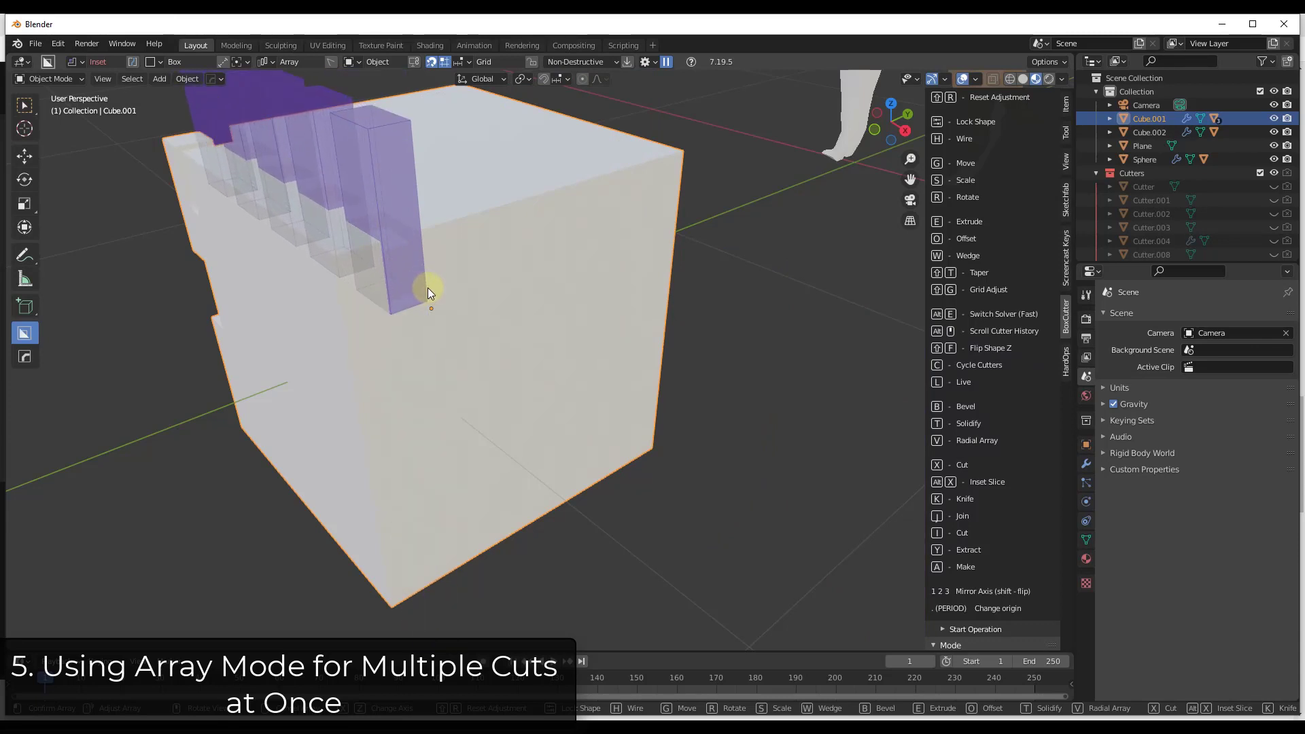
Cycle the array axis until the inset copies follow the upper edge of the cube's other visible side, and apply the cuts.
key("z")
key("z")
key("z")
key("z")
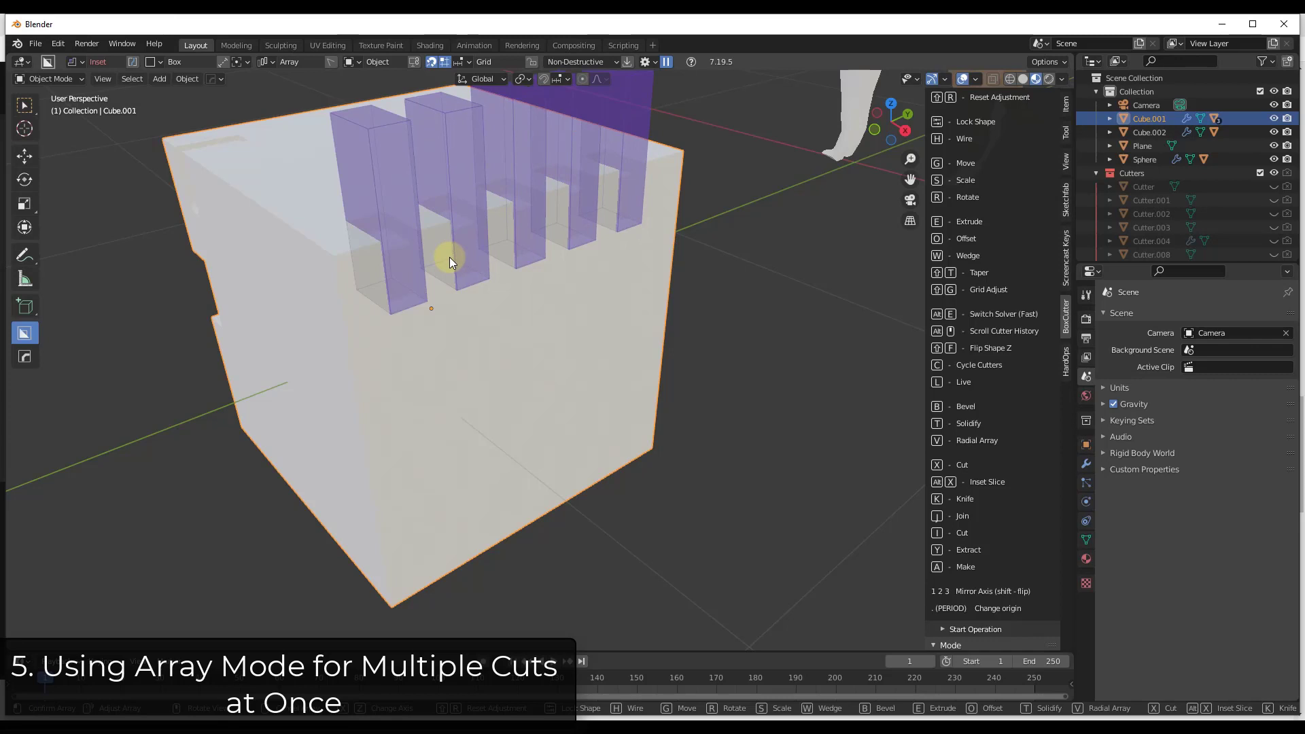
left_click(449, 258)
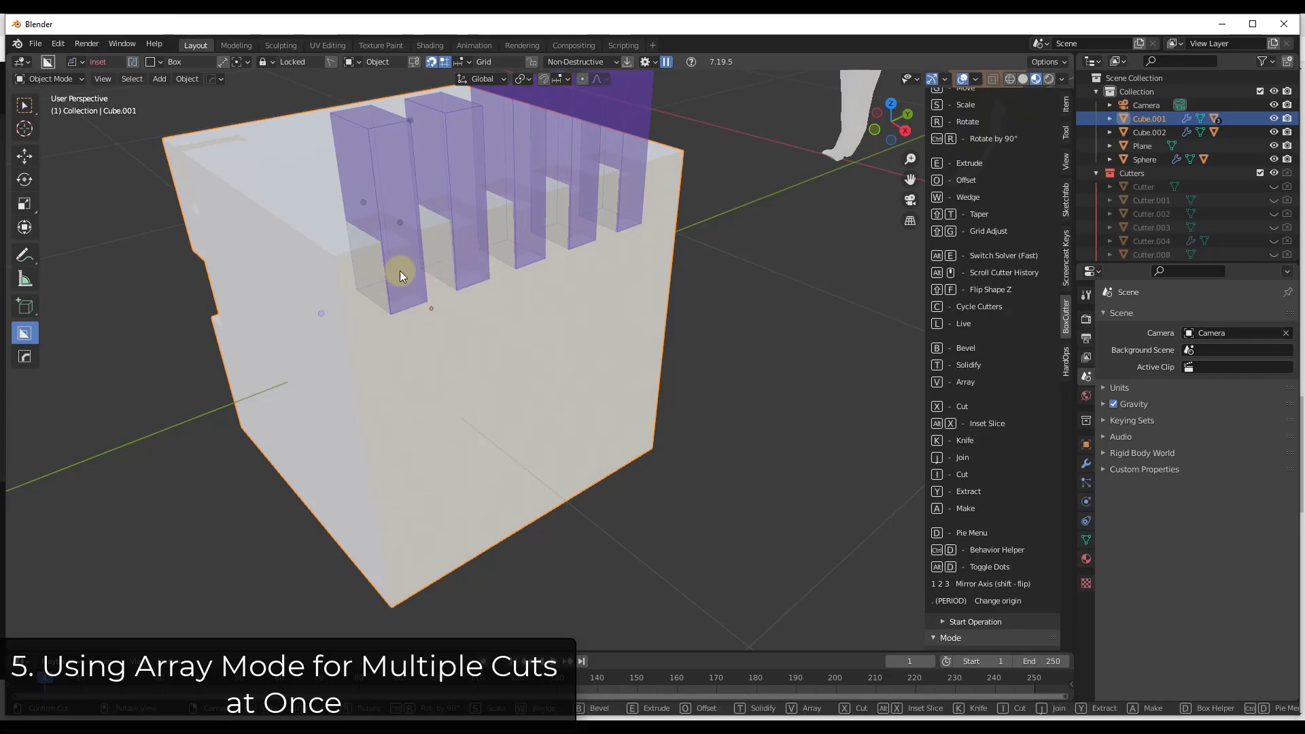
left_click(549, 216)
scroll(533, 217, "up", 3)
middle_click_drag(596, 165, 484, 209)
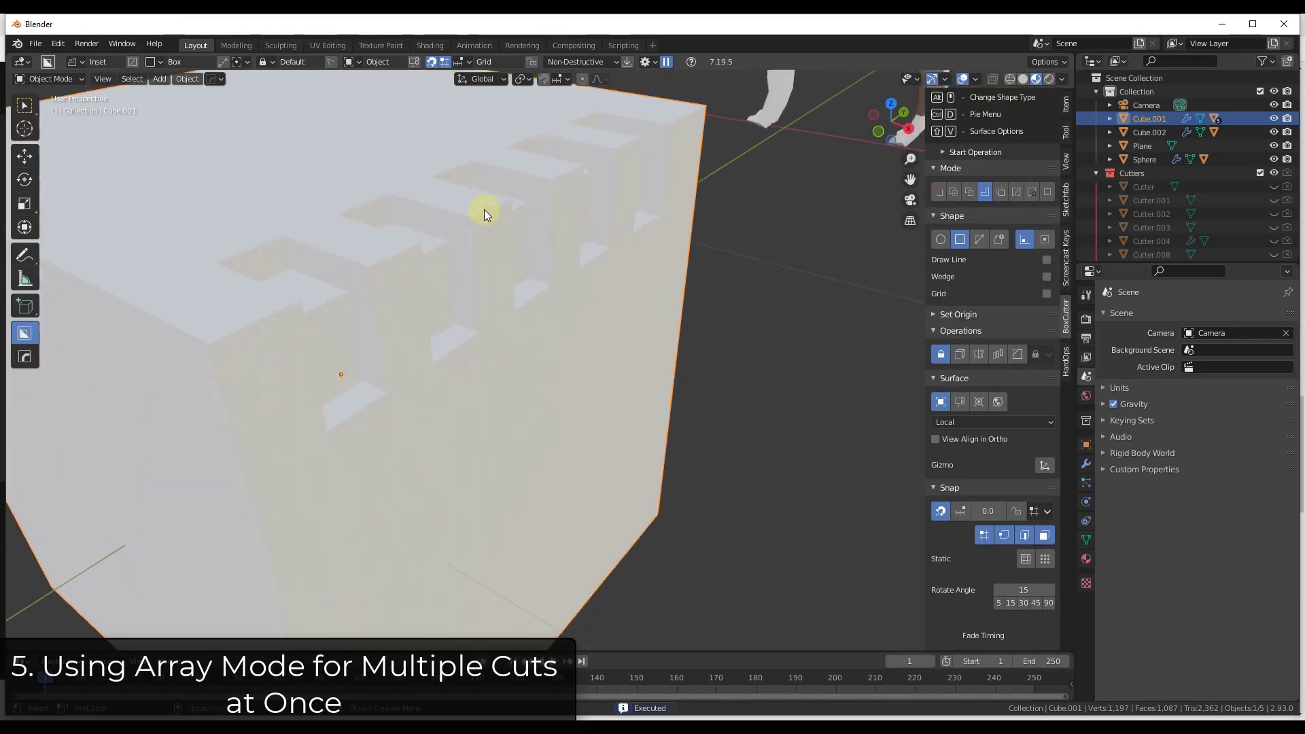
scroll(476, 218, "down", 3)
scroll(550, 201, "down", 5)
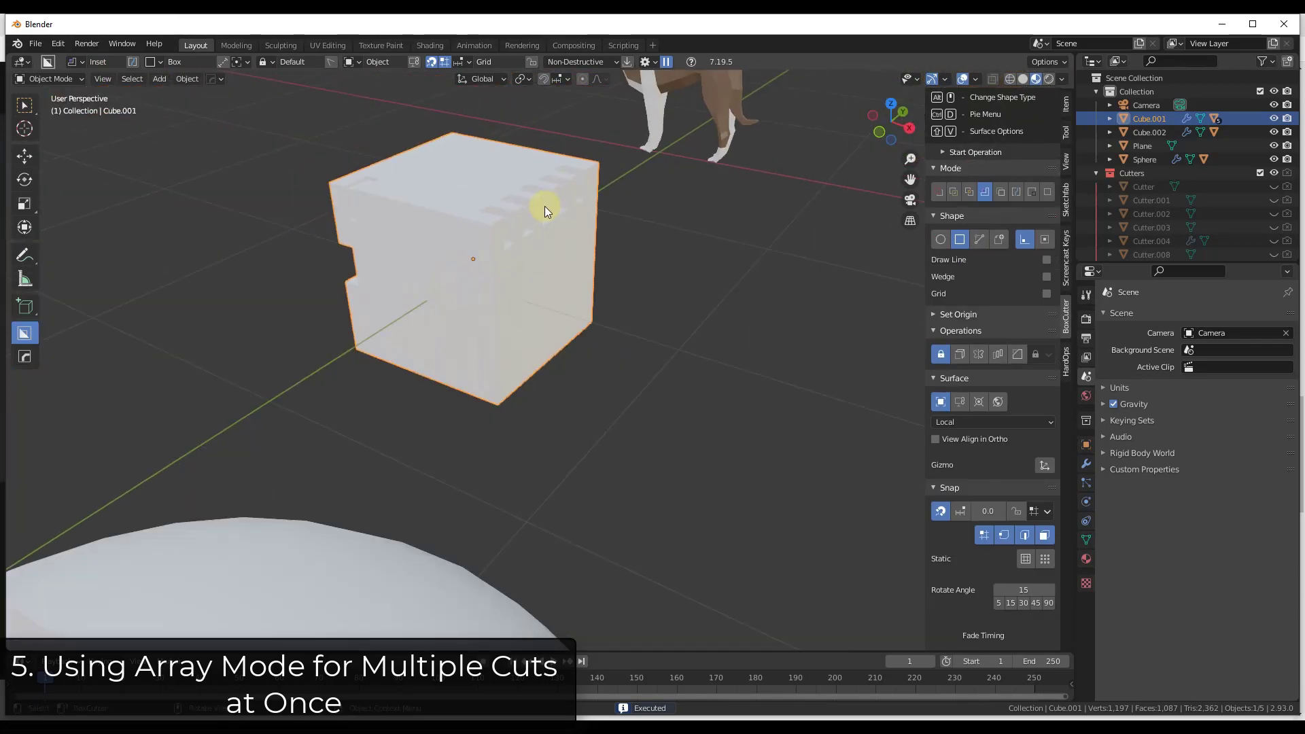
Select the sphere, frame it, and switch to the left orthographic view.
left_click(405, 321)
key("KP_Decimal")
middle_click_drag(570, 319, 627, 348)
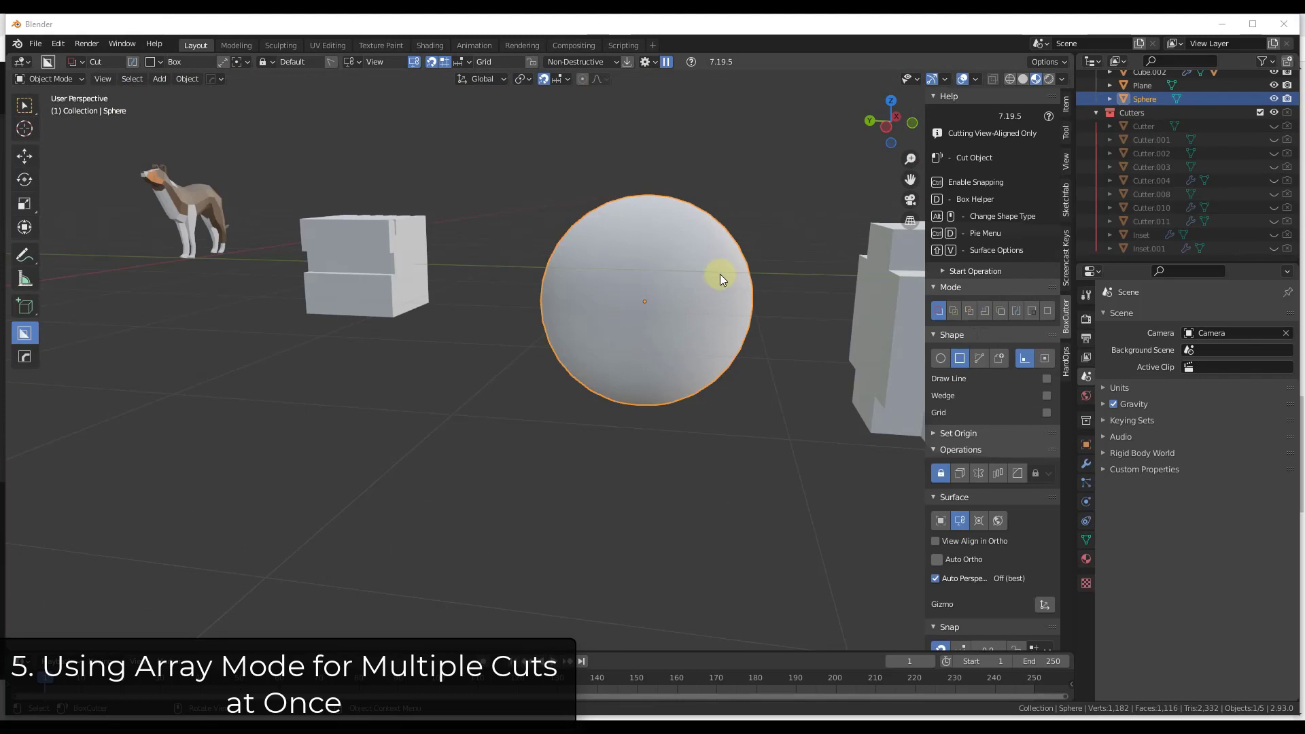
left_click(886, 127)
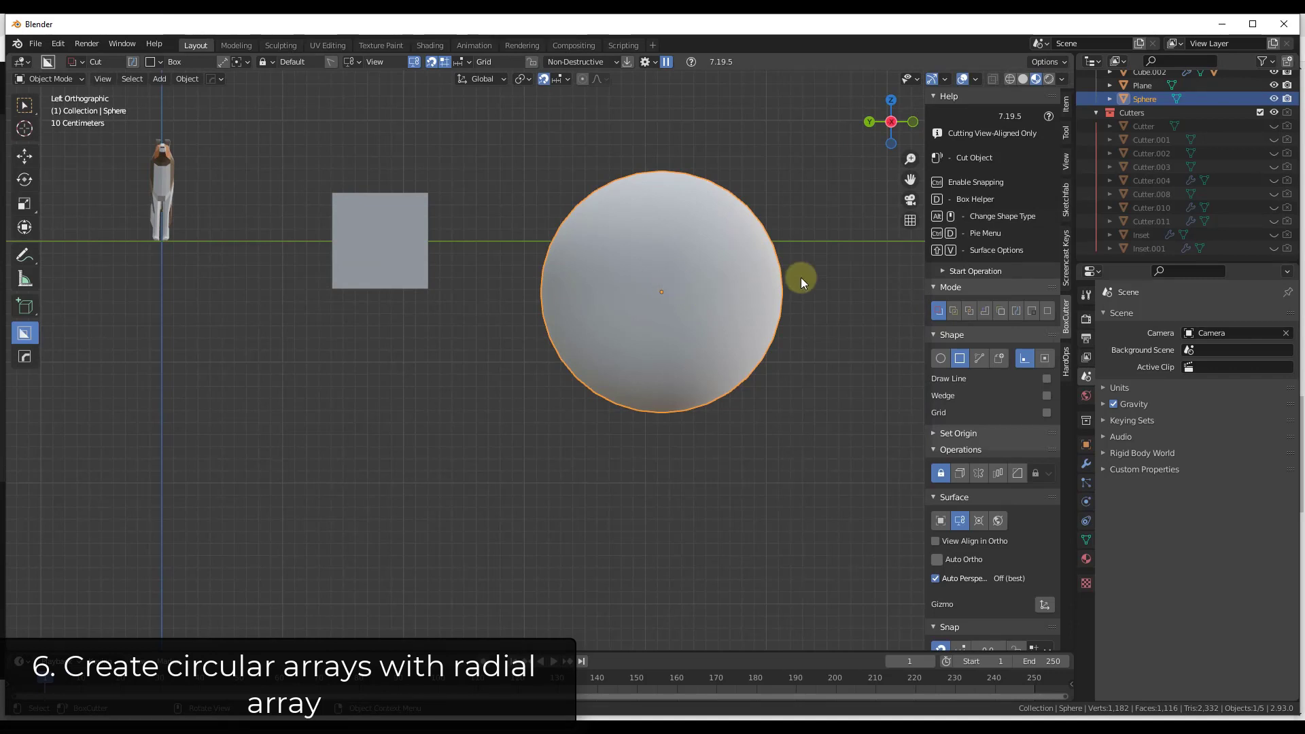
Draw and extrude a box cutter near the middle of the sphere and switch it from a linear to a radial array.
scroll(800, 278, "up", 3)
scroll(621, 216, "down", 3)
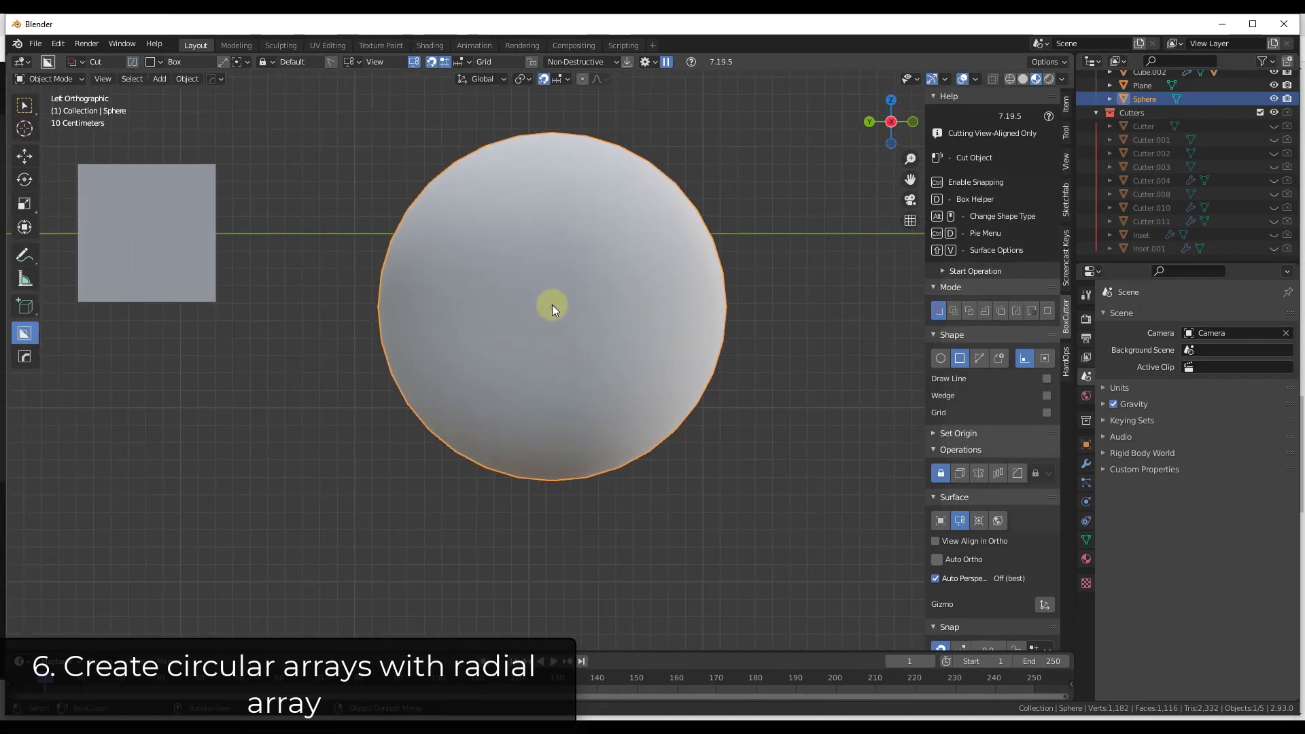
left_click_drag(533, 259, 558, 315)
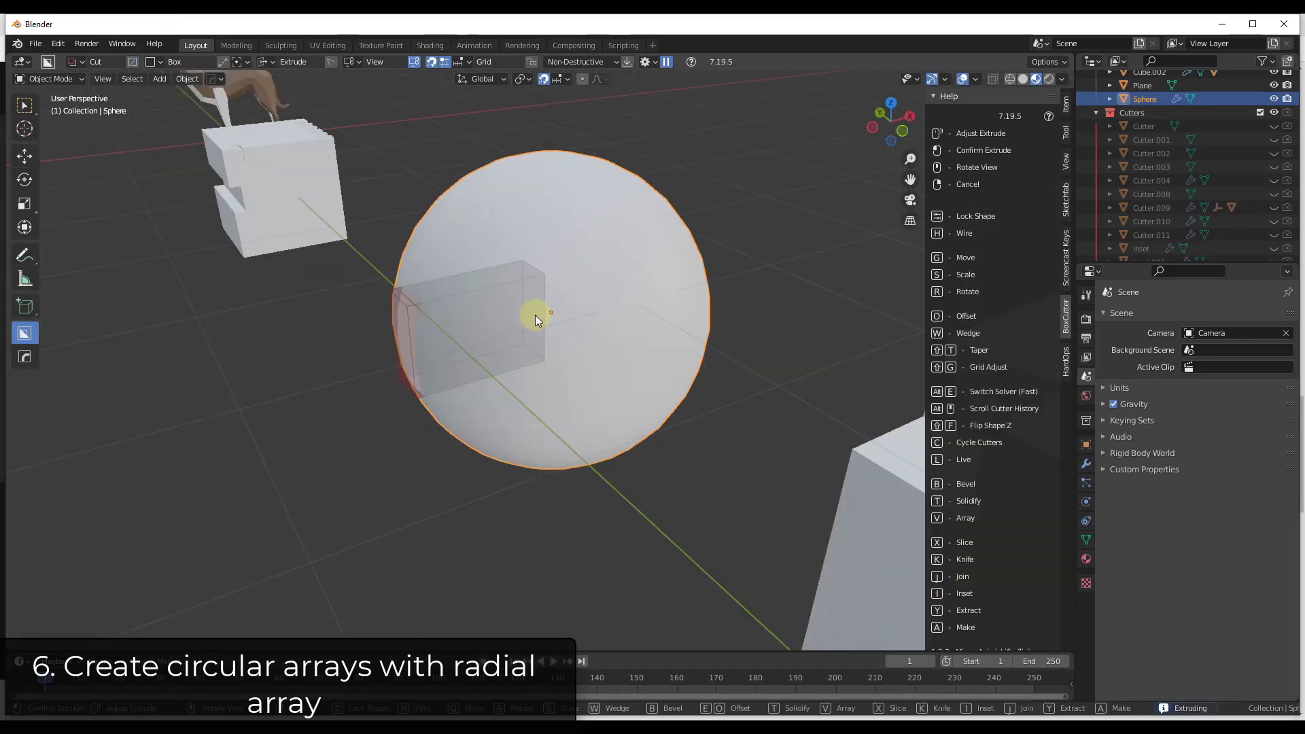
key("v")
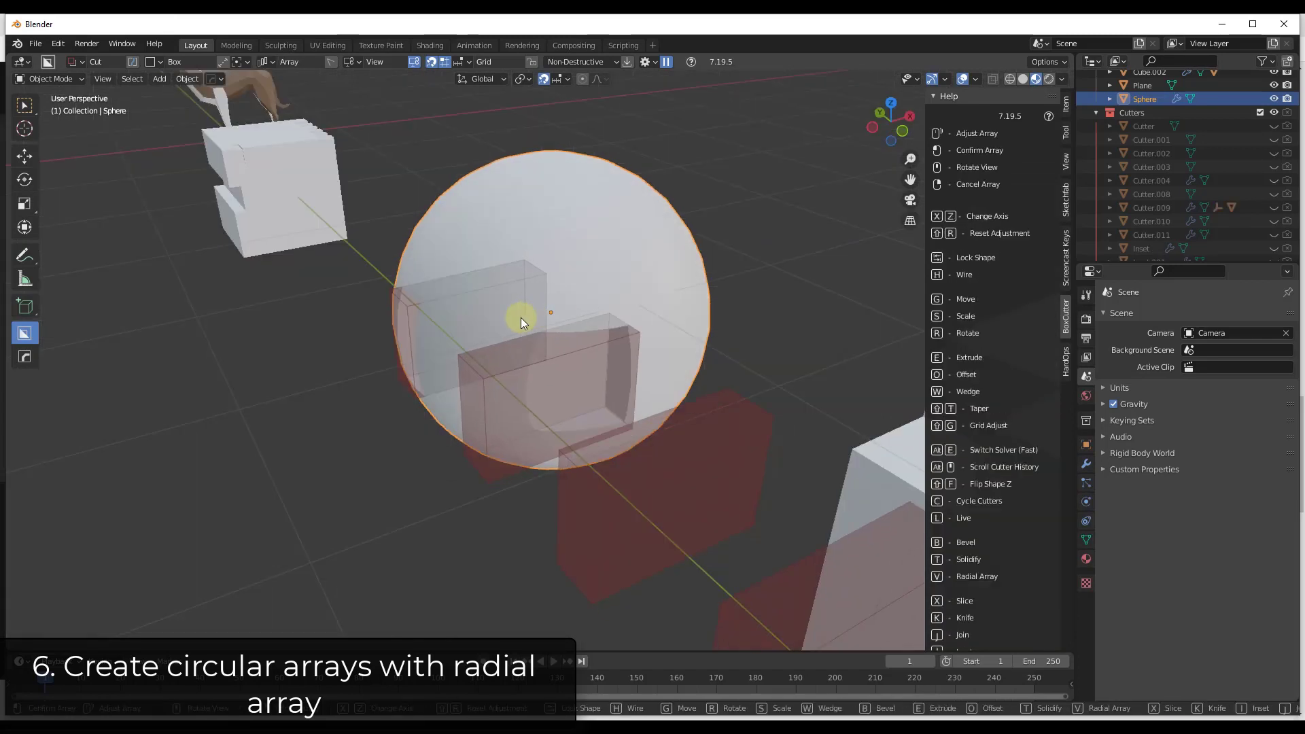
middle_click_drag(522, 317, 561, 300)
key("v")
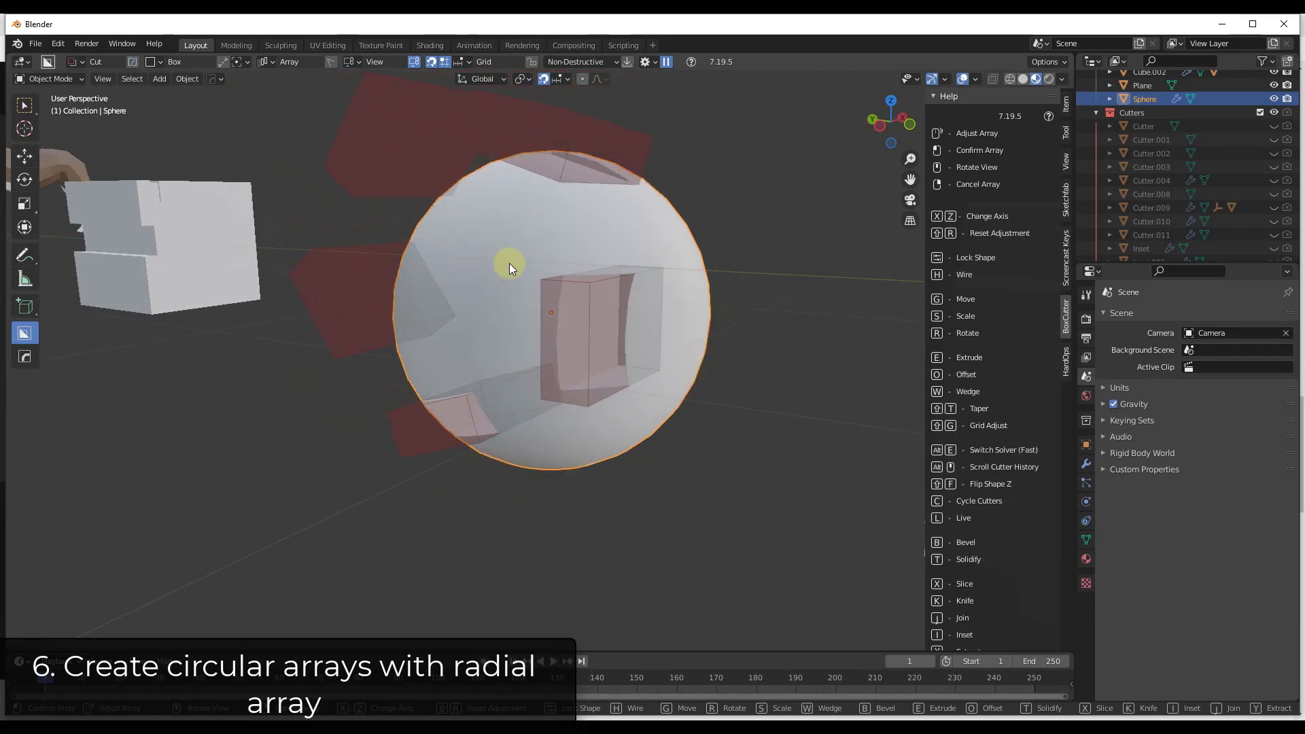
Vary the number of copies and the layout of the radial array on the sphere.
middle_click_drag(501, 296, 554, 327)
scroll(494, 281, "up", 8)
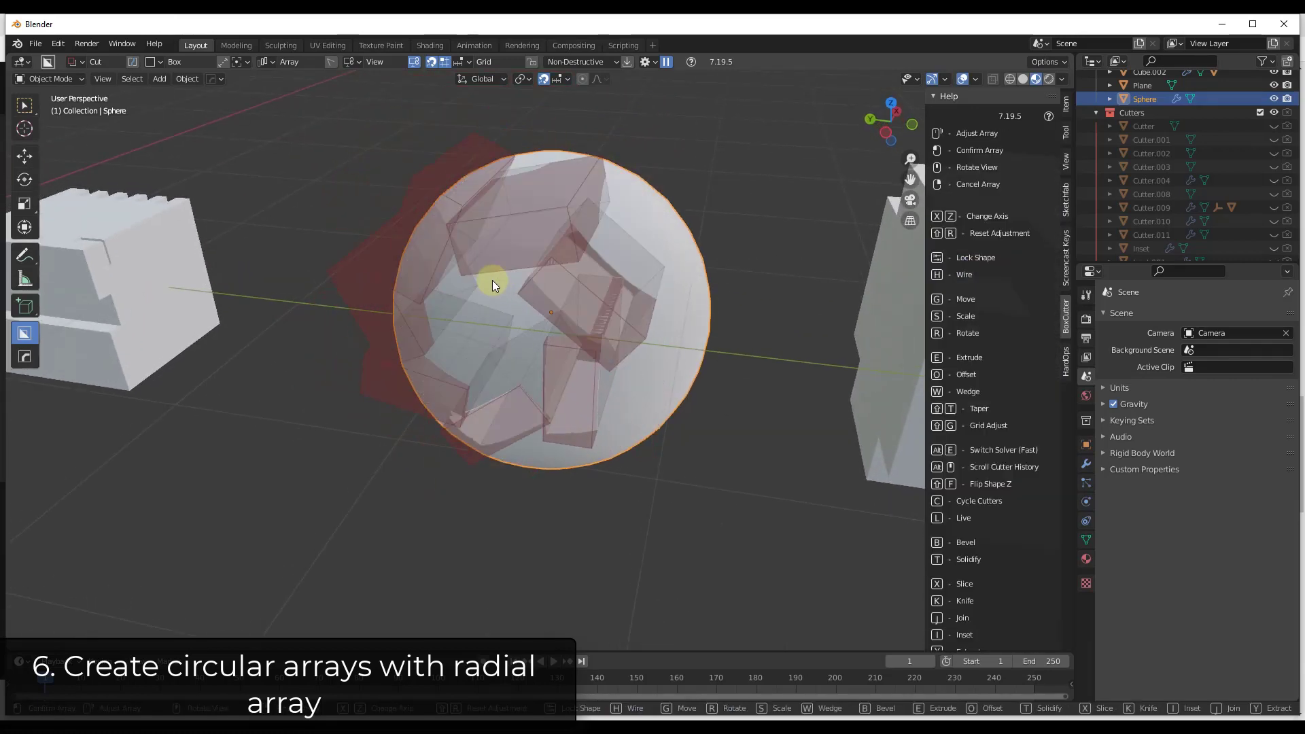
scroll(511, 281, "down", 10)
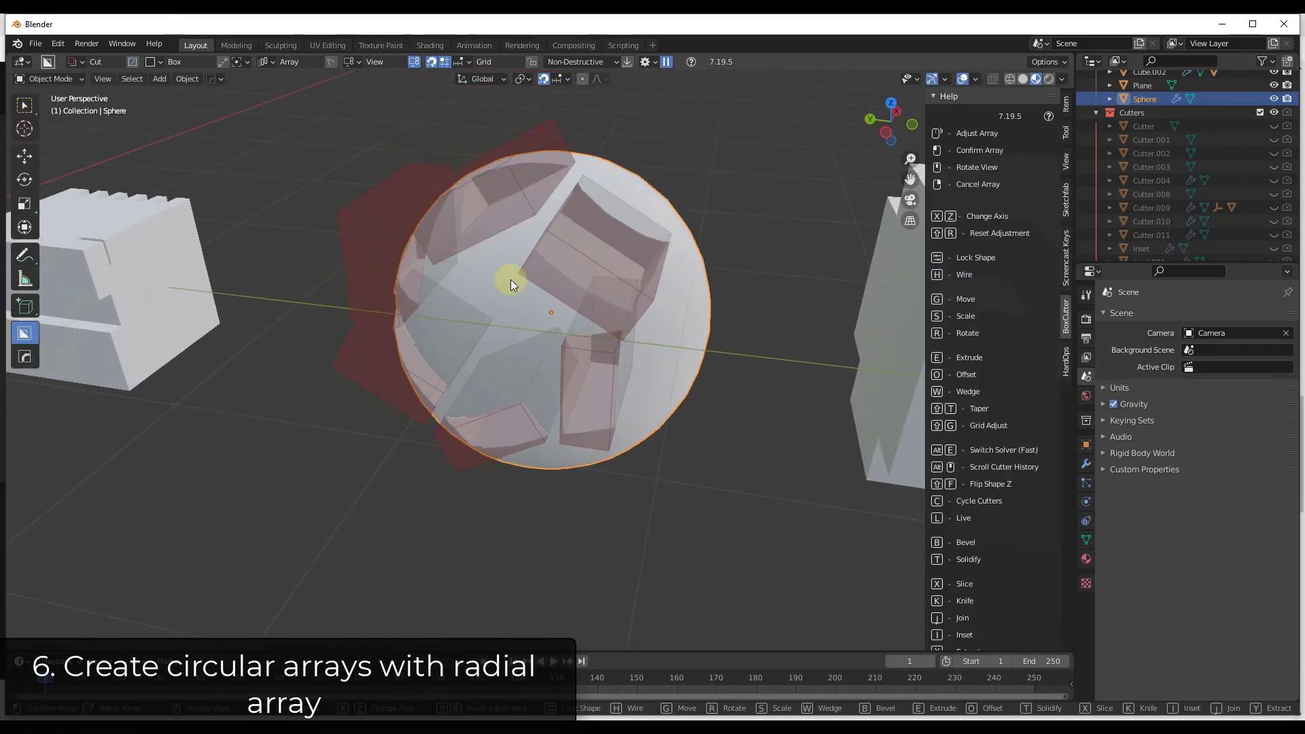
key("r")
left_click(529, 256)
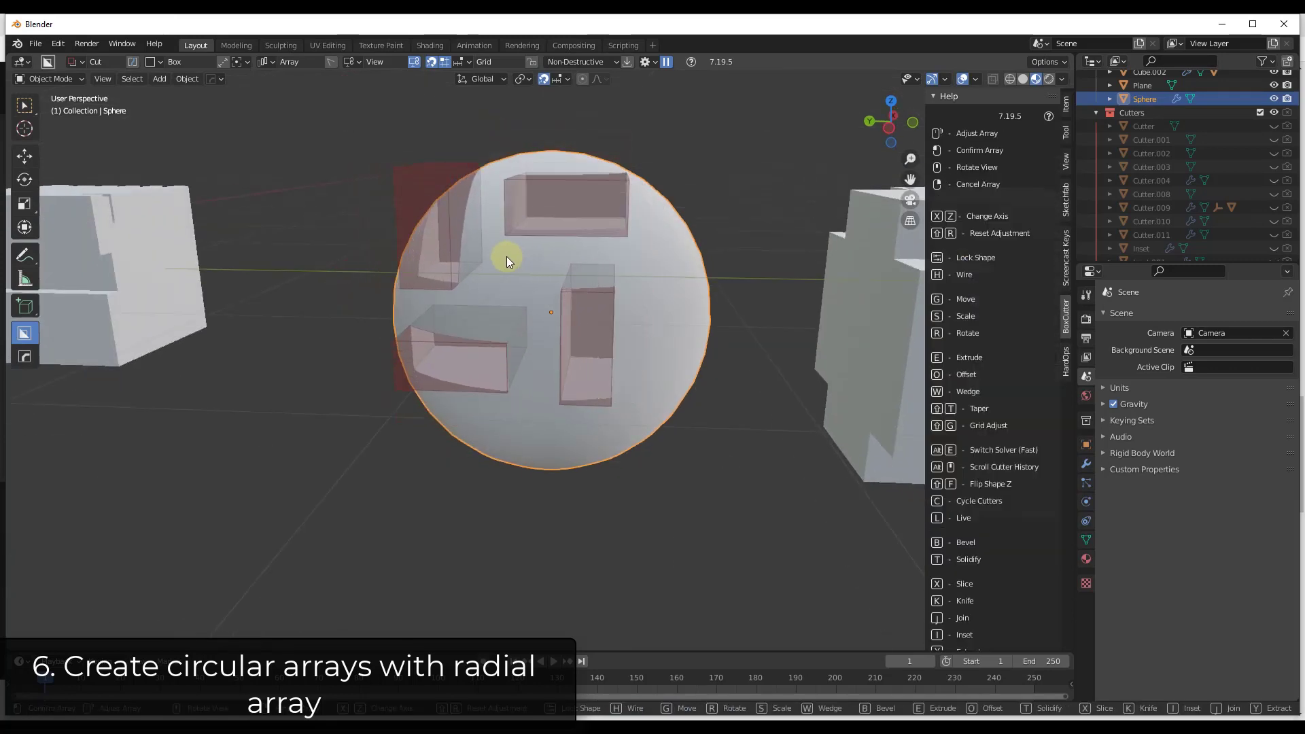
Turn off the radial array and discard the single box cutter on the sphere.
key("v")
middle_click_drag(542, 288, 546, 299)
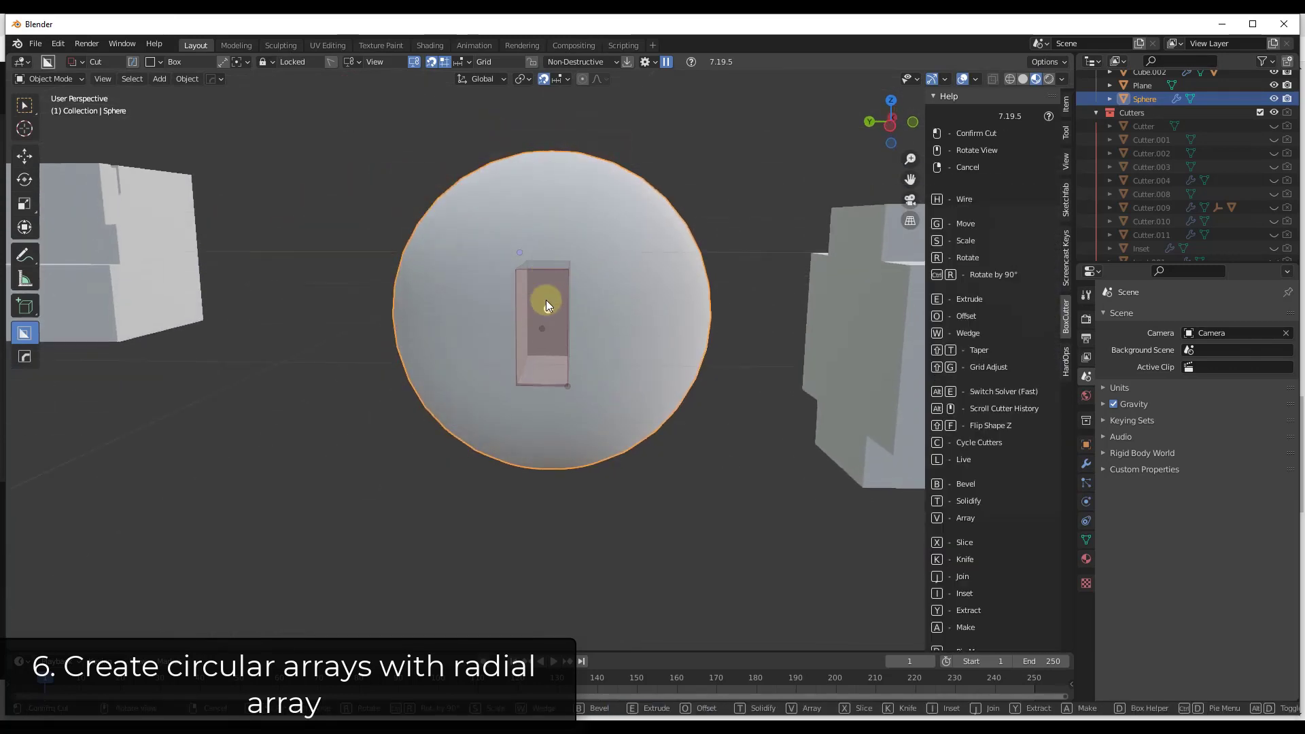
key("Delete")
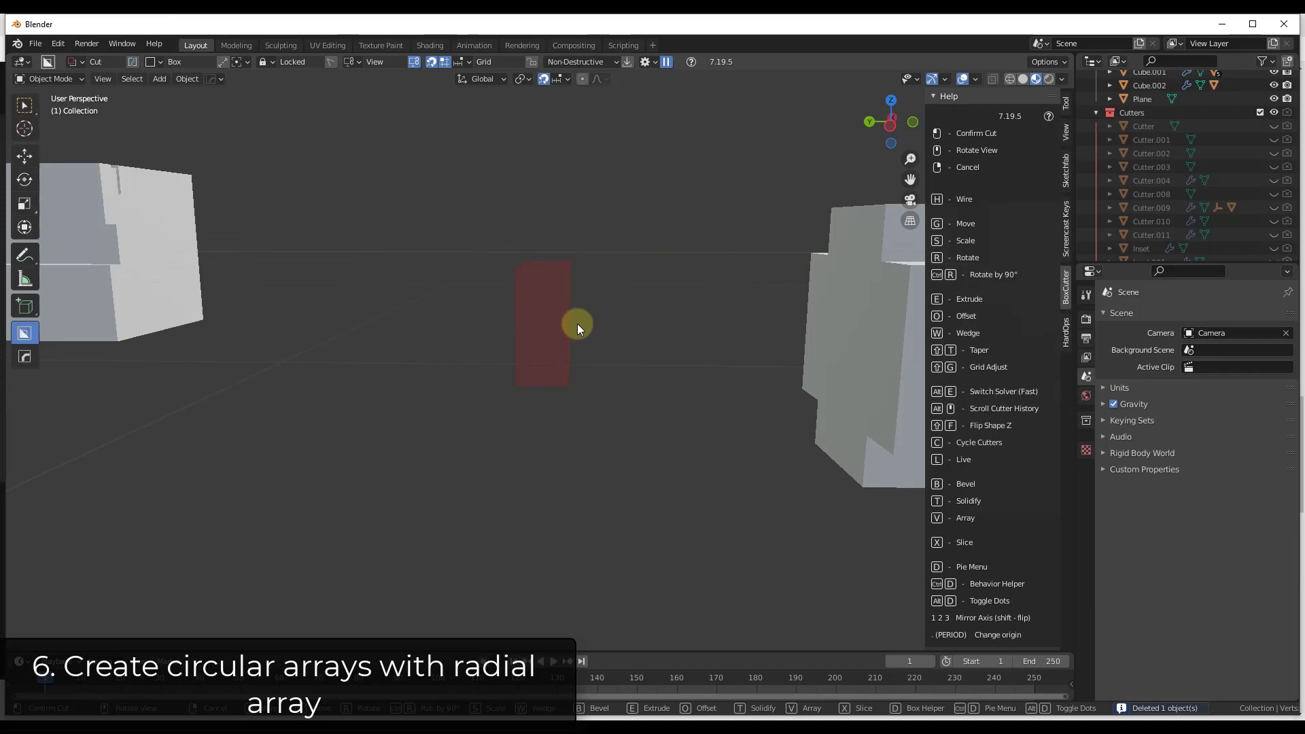
key("Escape")
Draw a thin upright box cutter near the sphere's centre and turn it into a radial array of ten copies.
left_click_drag(556, 285, 564, 235)
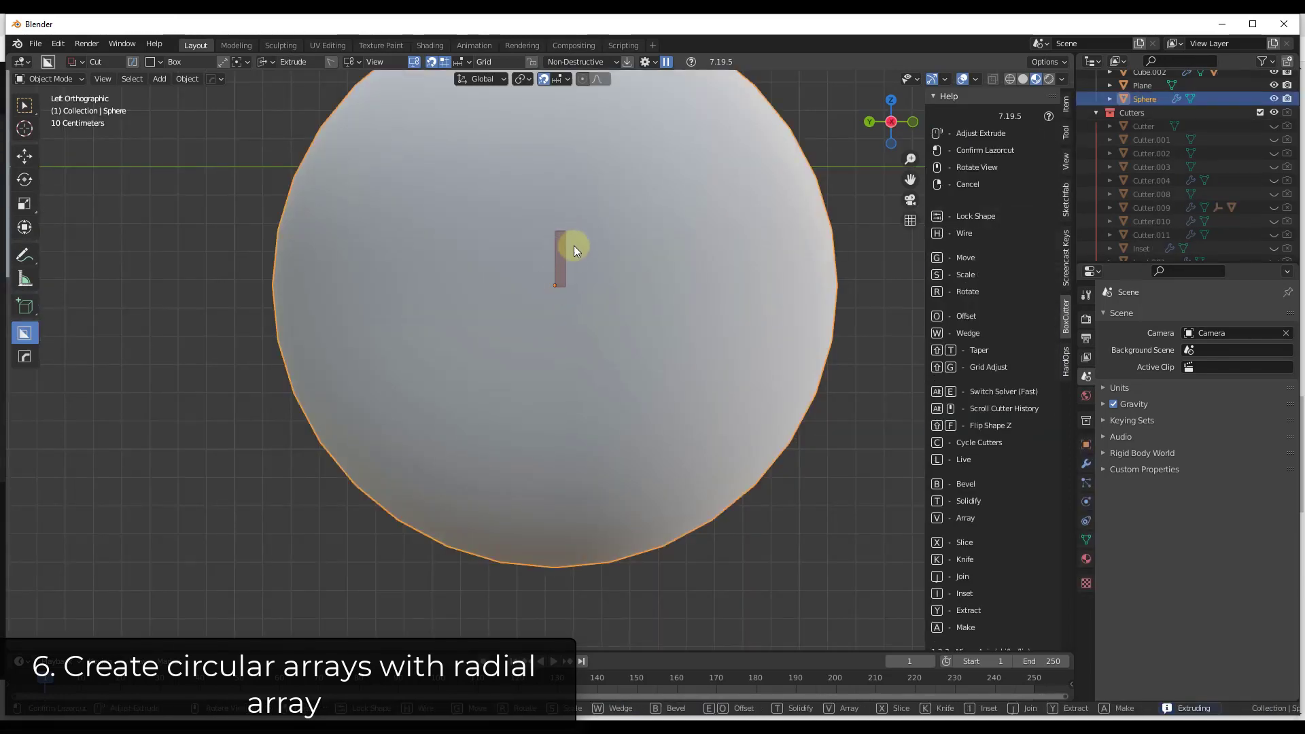
key("v")
key("v")
scroll(557, 275, "up", 6)
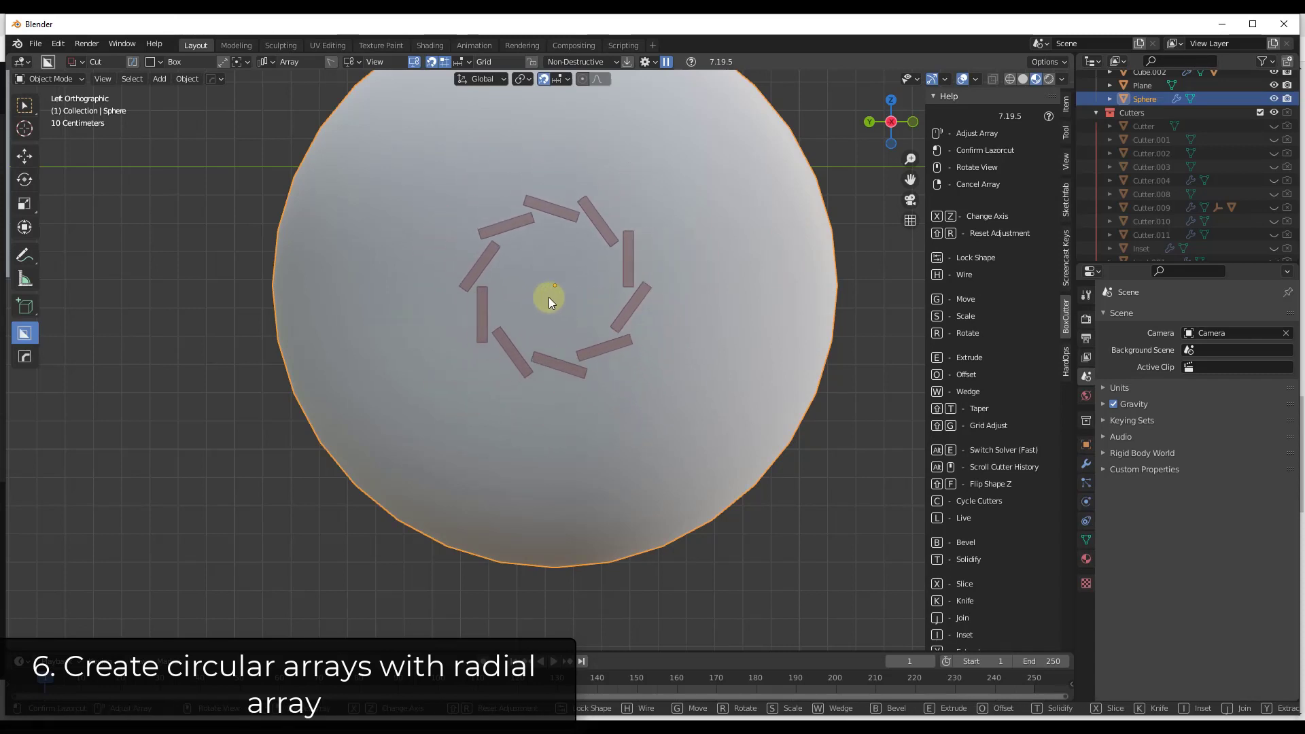
Confirm the radial array's radius, extrude the ring of cutters into the sphere, and apply the cuts.
left_click(613, 296)
middle_click_drag(639, 302, 556, 341)
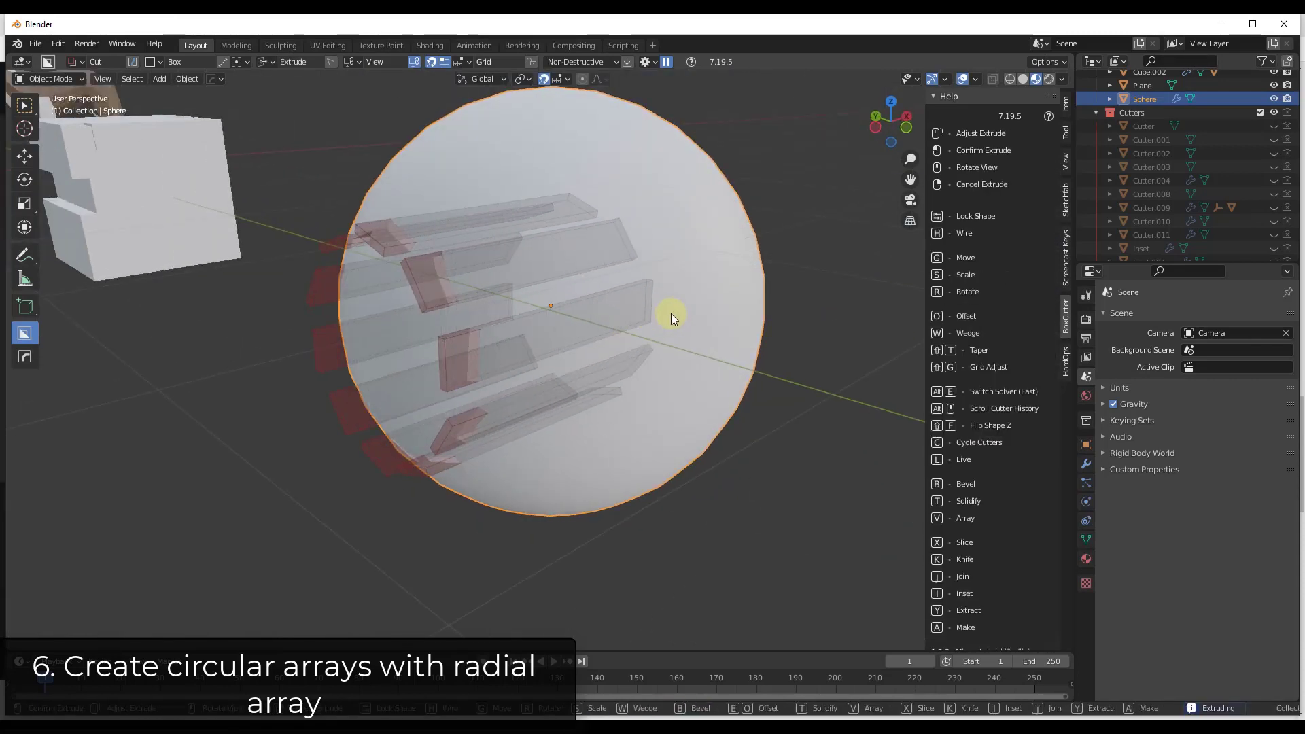
left_click(816, 279)
middle_click_drag(615, 325, 569, 337)
left_click(632, 347)
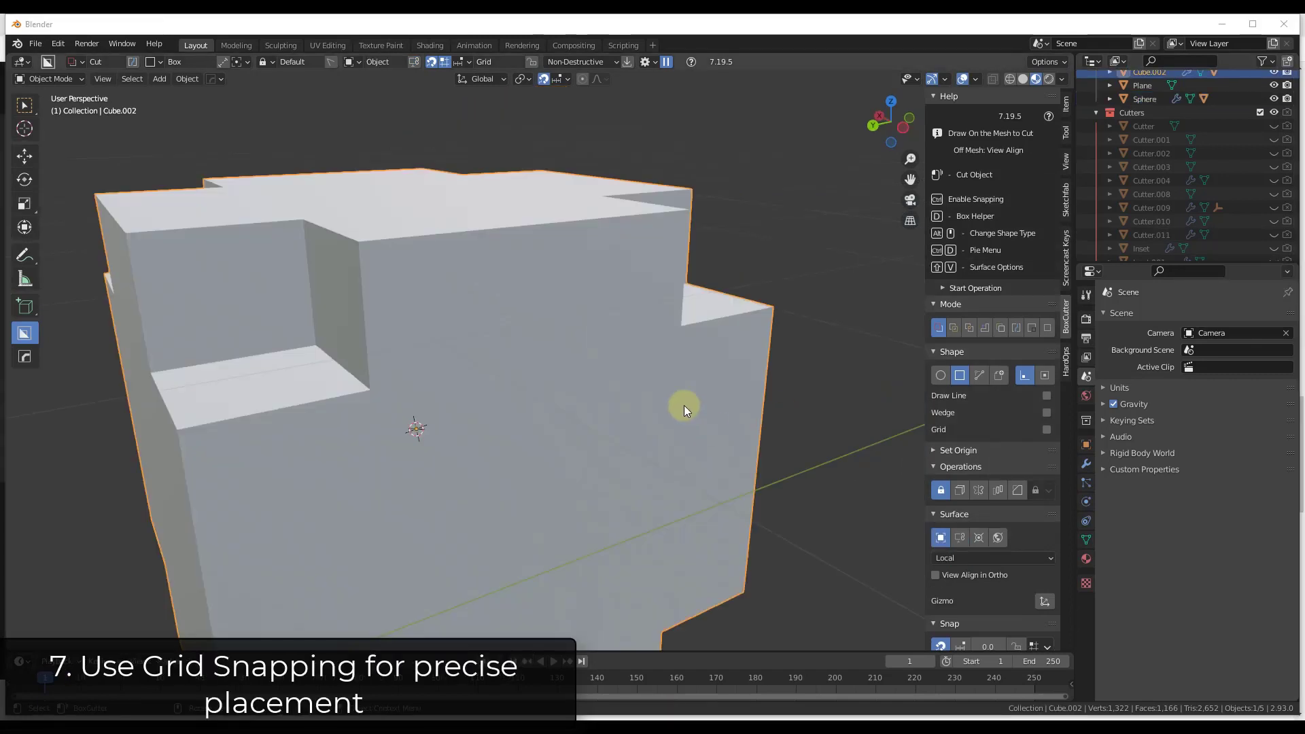
Disable Boxcutter snapping and try drawing a freehand box cutter on the second cube's front face.
middle_click_drag(420, 332, 417, 303)
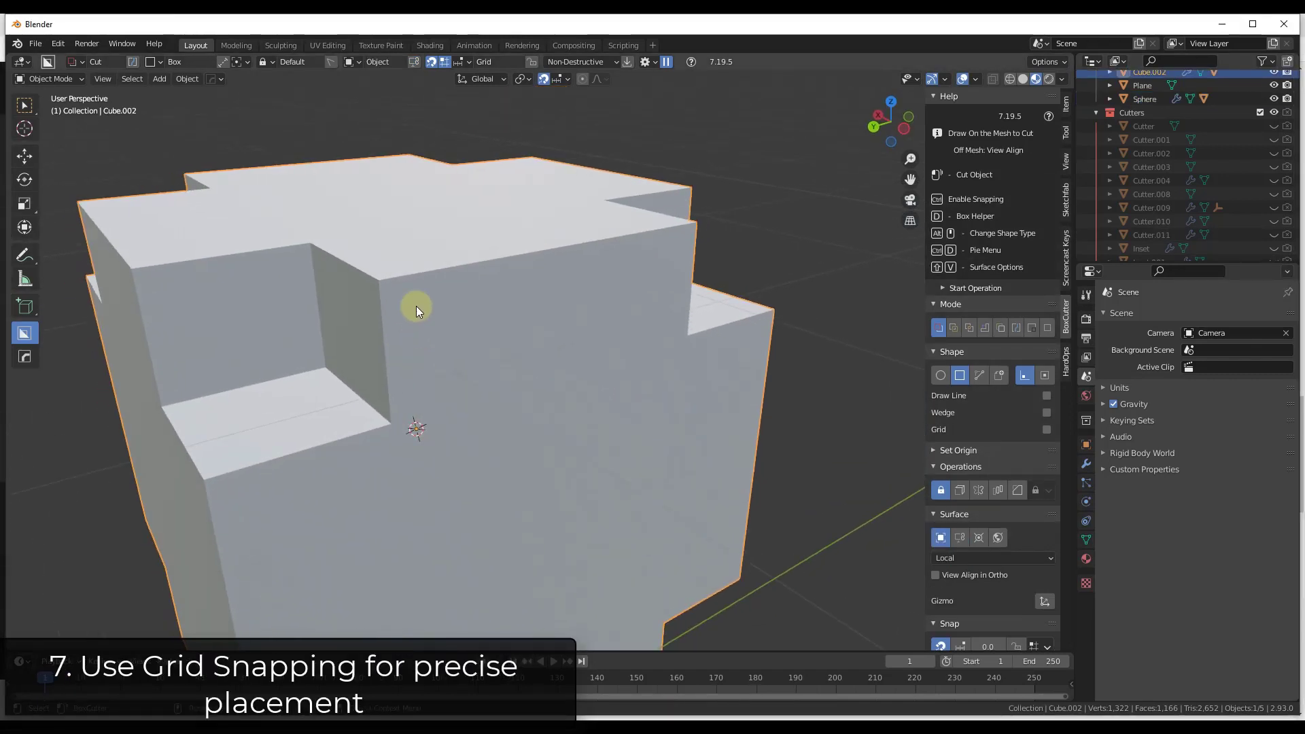
left_click(446, 62)
left_click(431, 62)
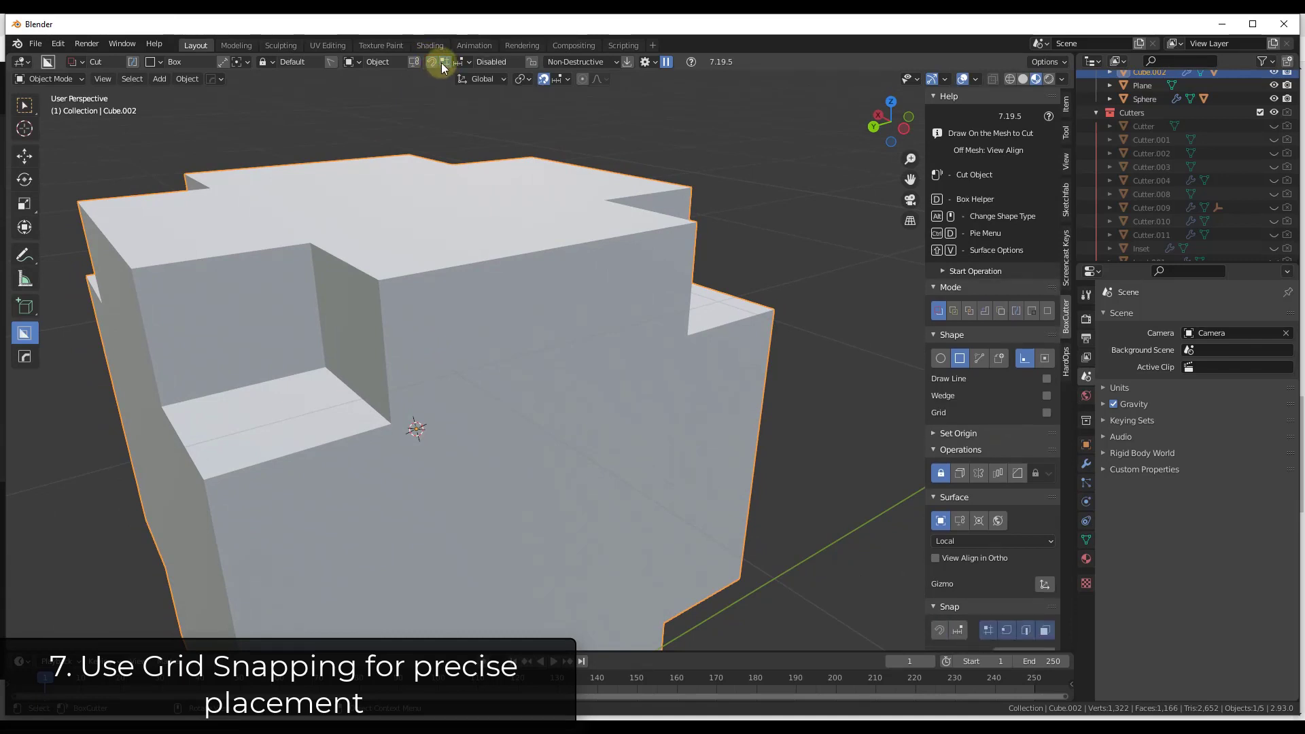
left_click(505, 123)
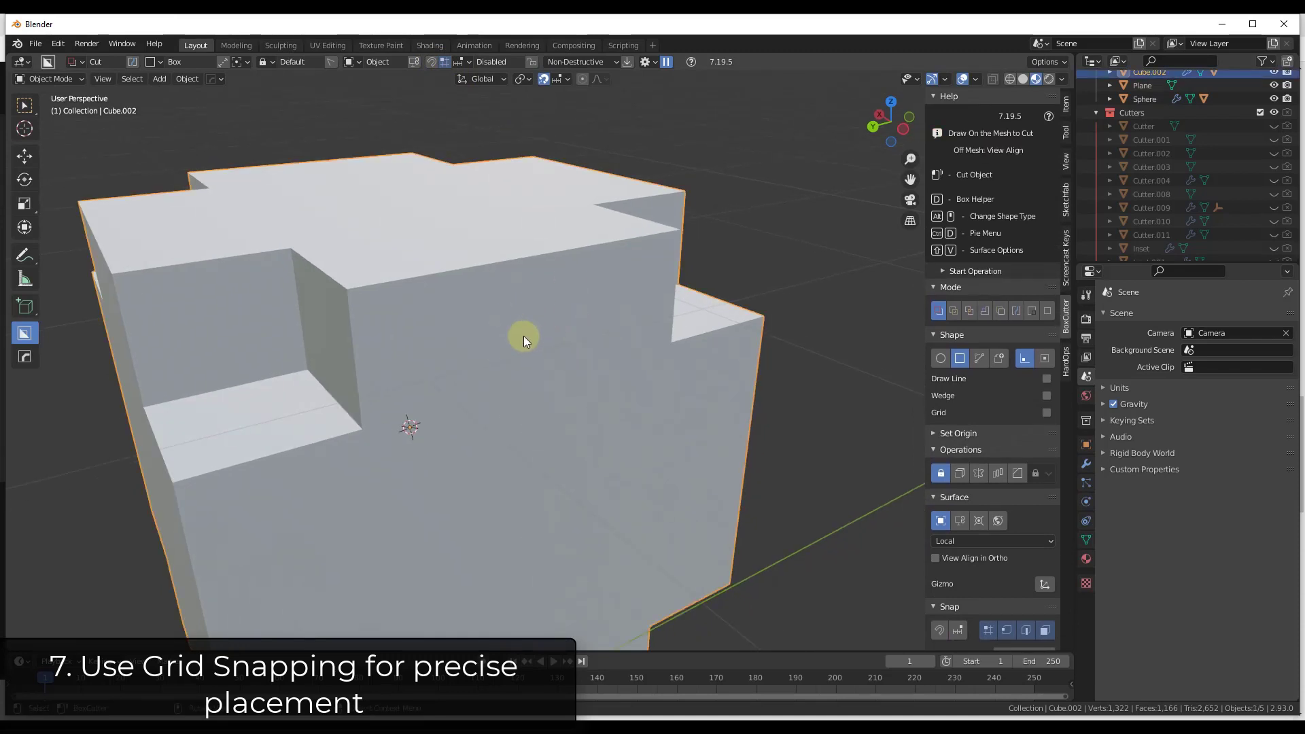
left_click_drag(501, 357, 553, 151)
middle_click_drag(551, 249, 431, 99)
right_click(362, 282)
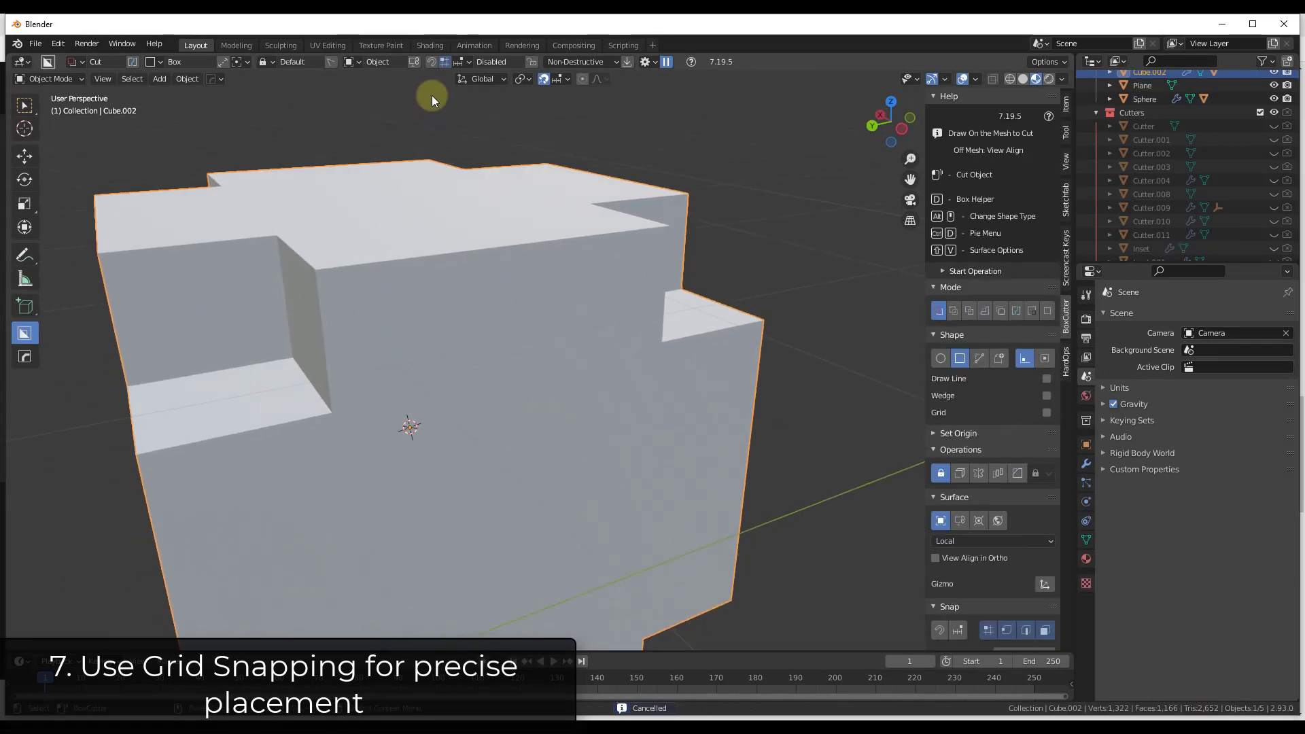
Turn Boxcutter snapping back on and set the static snapping type to Grid.
left_click(433, 61)
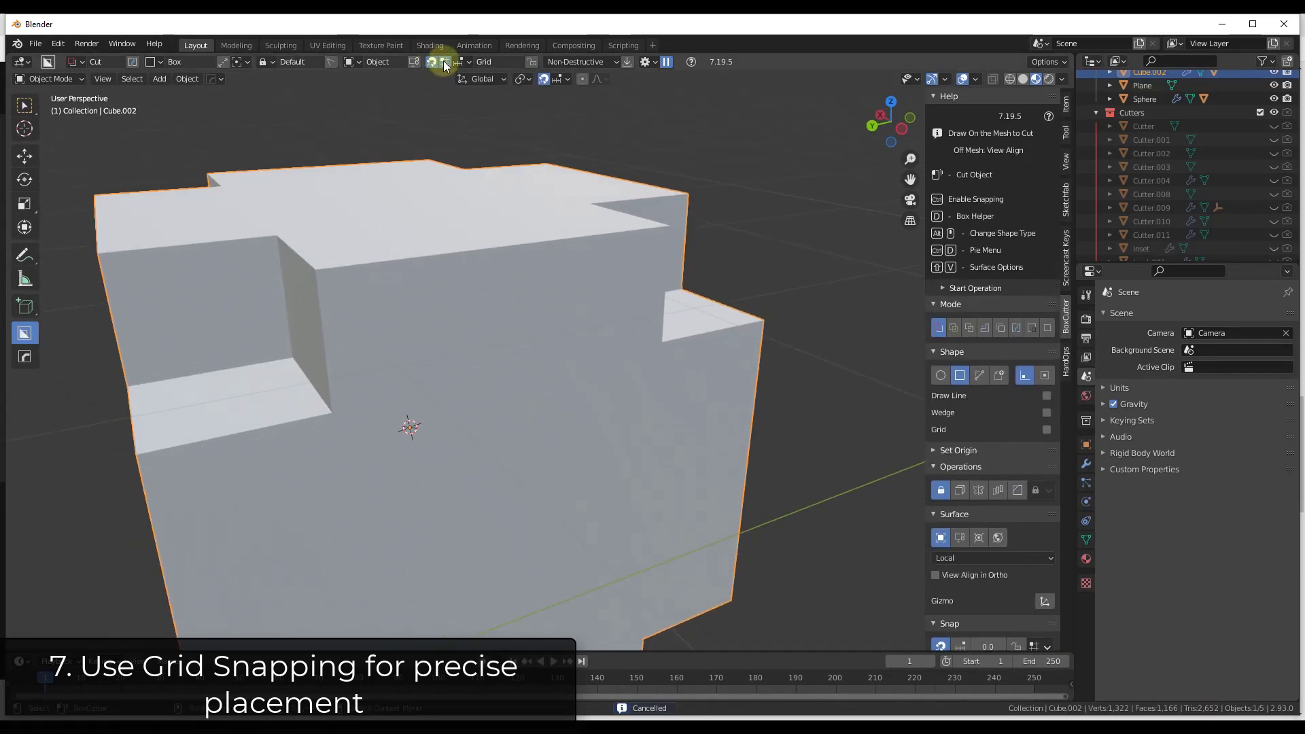
left_click(446, 65)
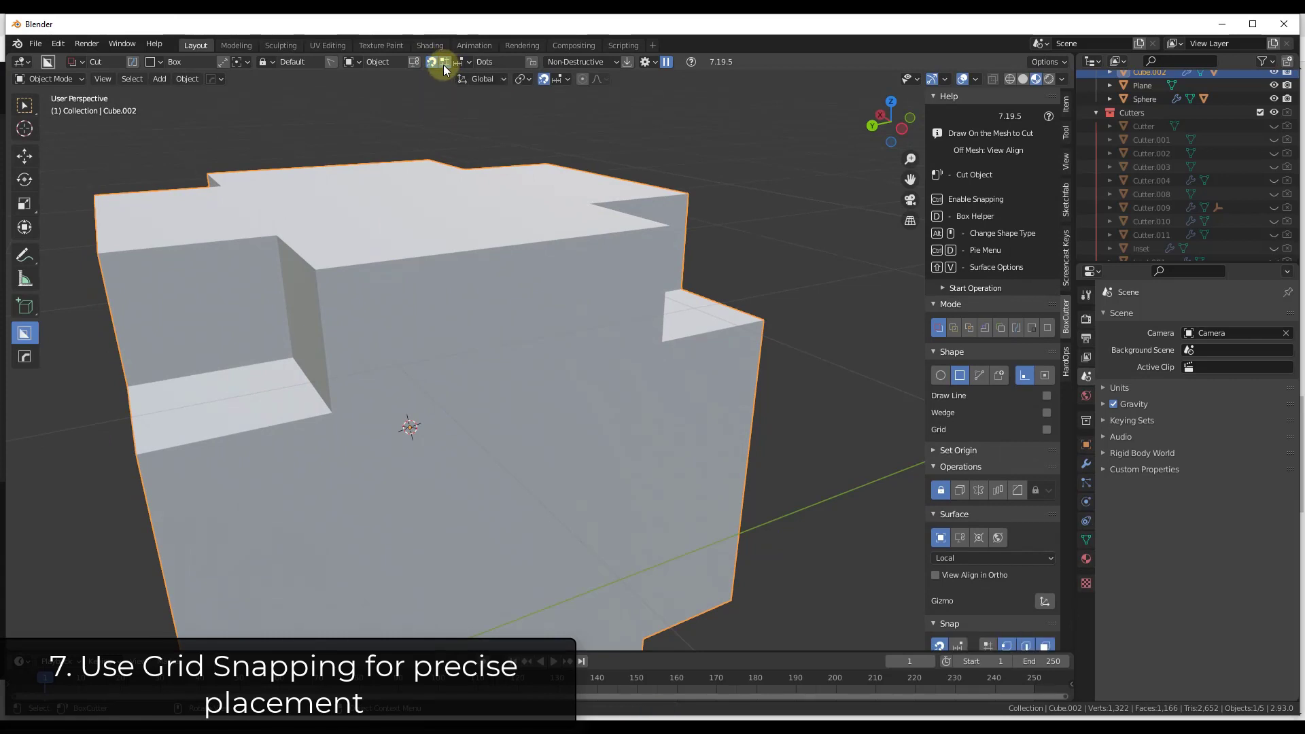
left_click(444, 65)
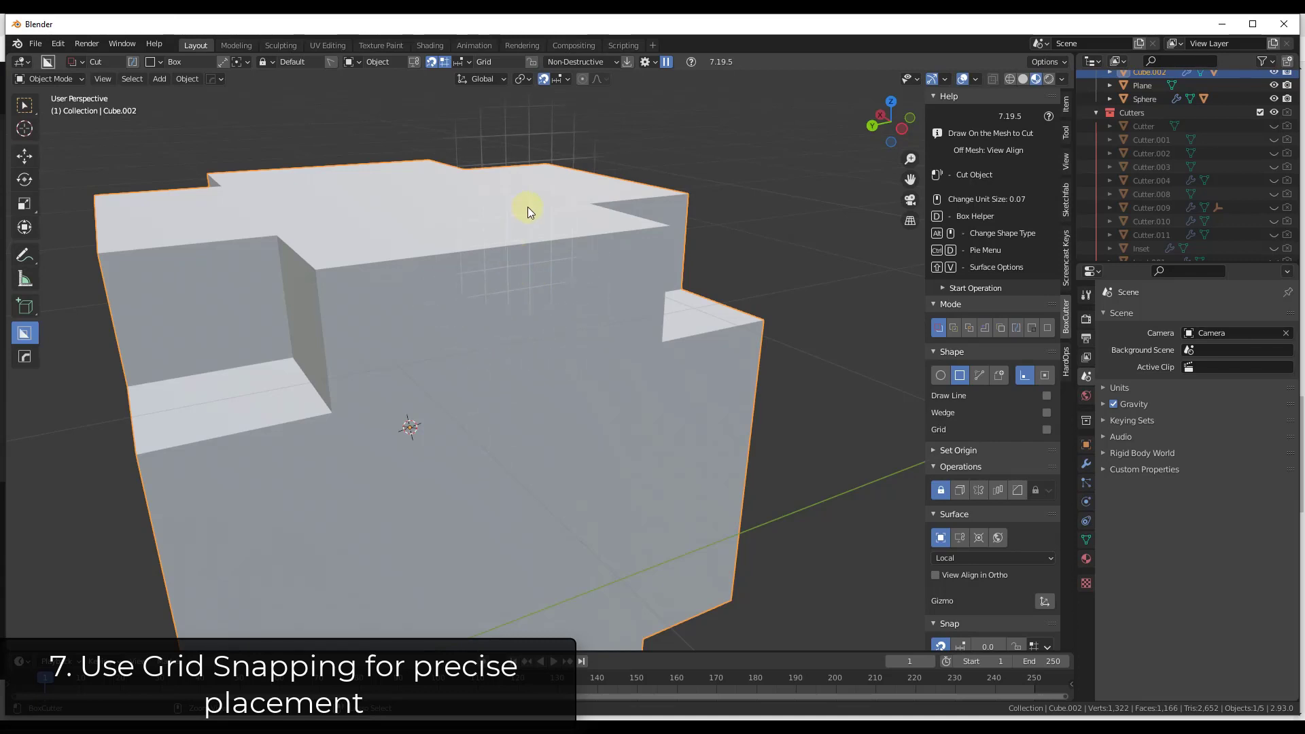
Draw a narrow grid-snapped box cutter across the second cube's upper edge, extrude it inward, and cut the slot.
left_click_drag(530, 216, 494, 329)
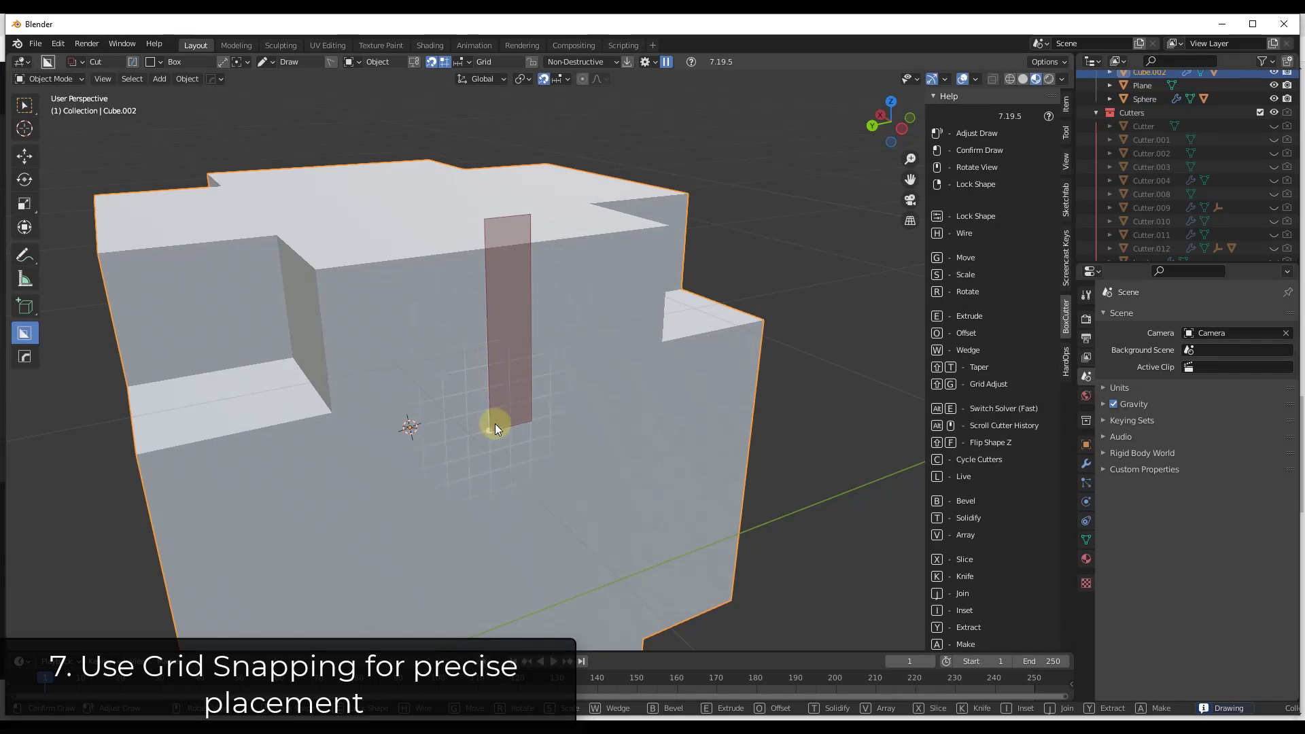
left_click_drag(495, 425, 494, 424)
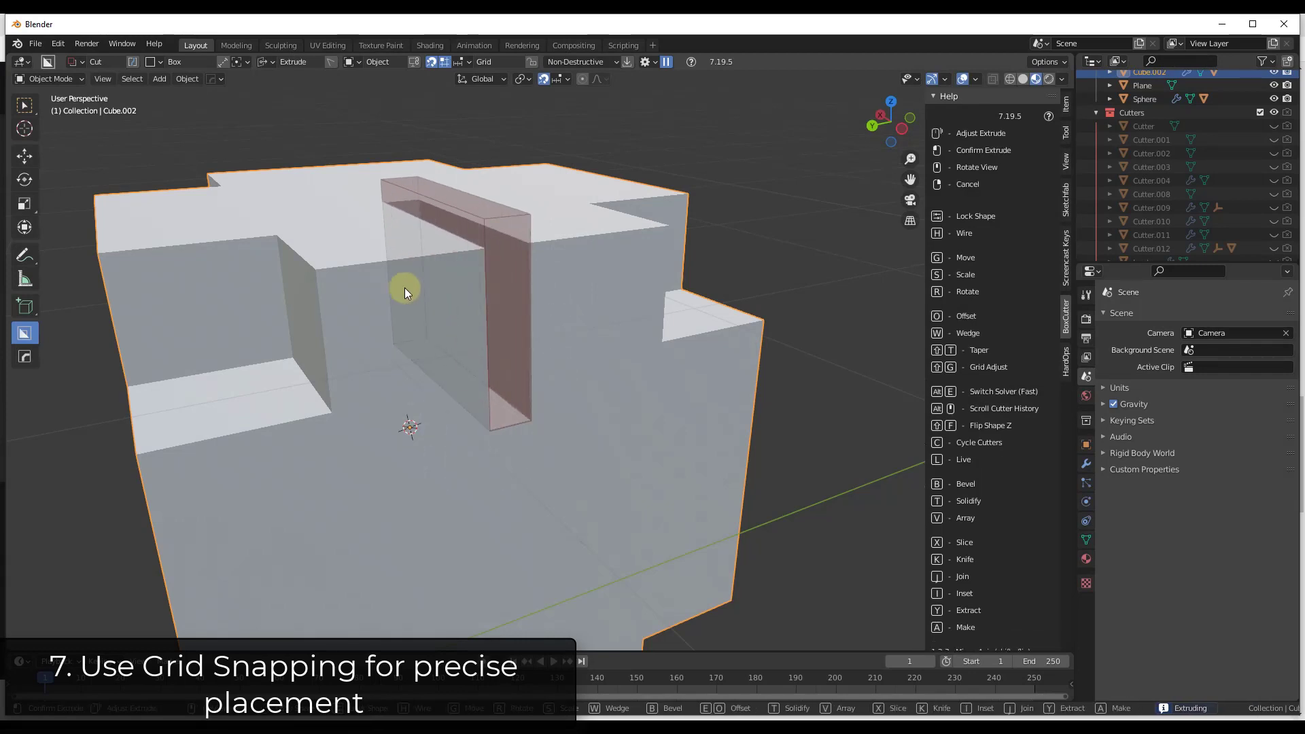
mouse_move(423, 278)
middle_mouse_down()
mouse_move(373, 275)
mouse_move(434, 287)
mouse_move(427, 263)
mouse_move(541, 224)
mouse_move(454, 68)
mouse_move(497, 181)
mouse_move(428, 199)
mouse_move(314, 301)
middle_mouse_up()
left_click(461, 255)
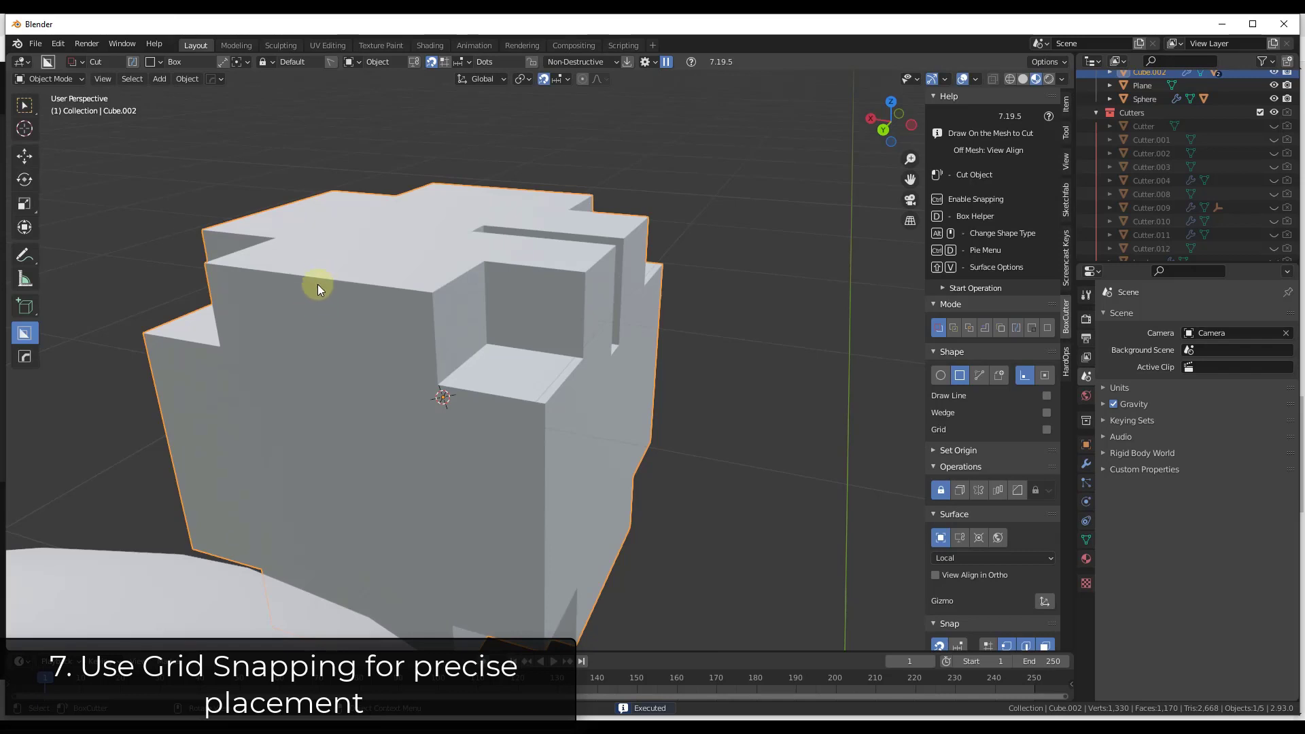
With Dots snapping, draw a square box cutter from the dot in the middle of the second cube's side face and cut deep into it.
key("ctrl")
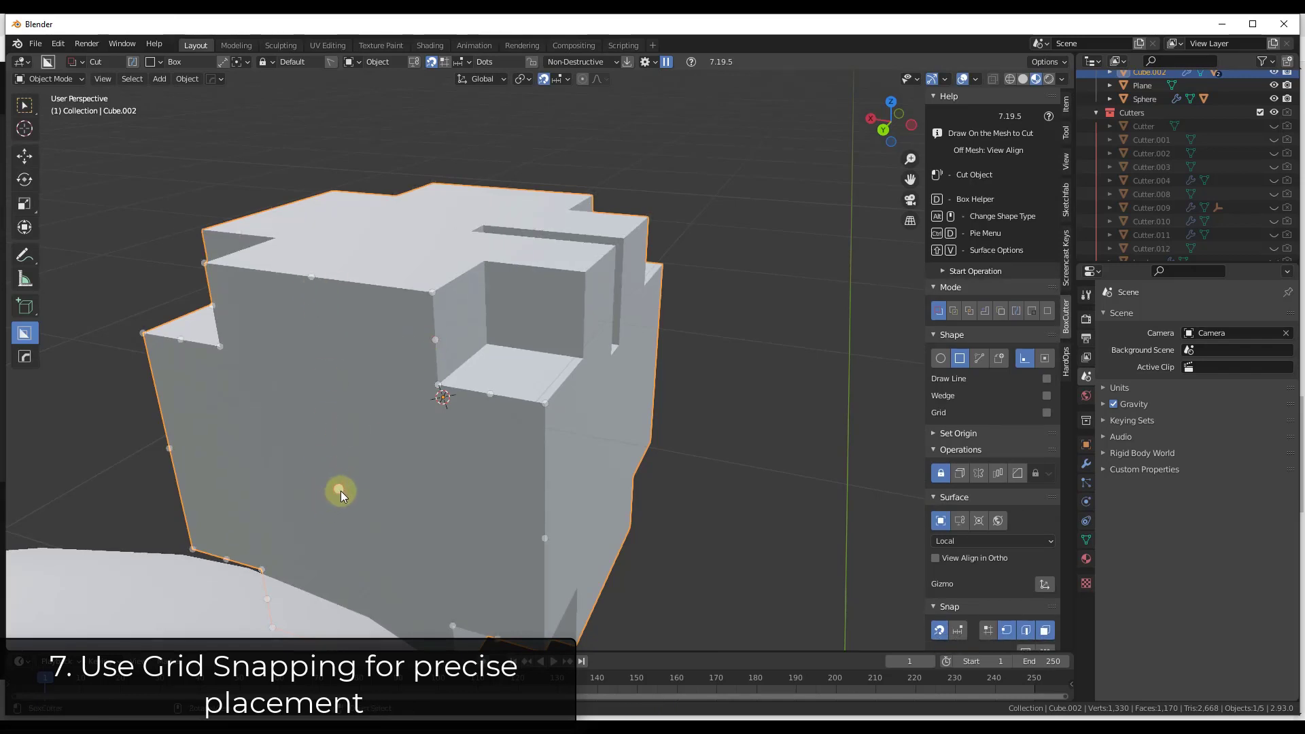
mouse_move(336, 490)
left_mouse_down()
mouse_move(363, 437)
mouse_move(395, 451)
mouse_move(371, 461)
mouse_move(380, 459)
left_mouse_up()
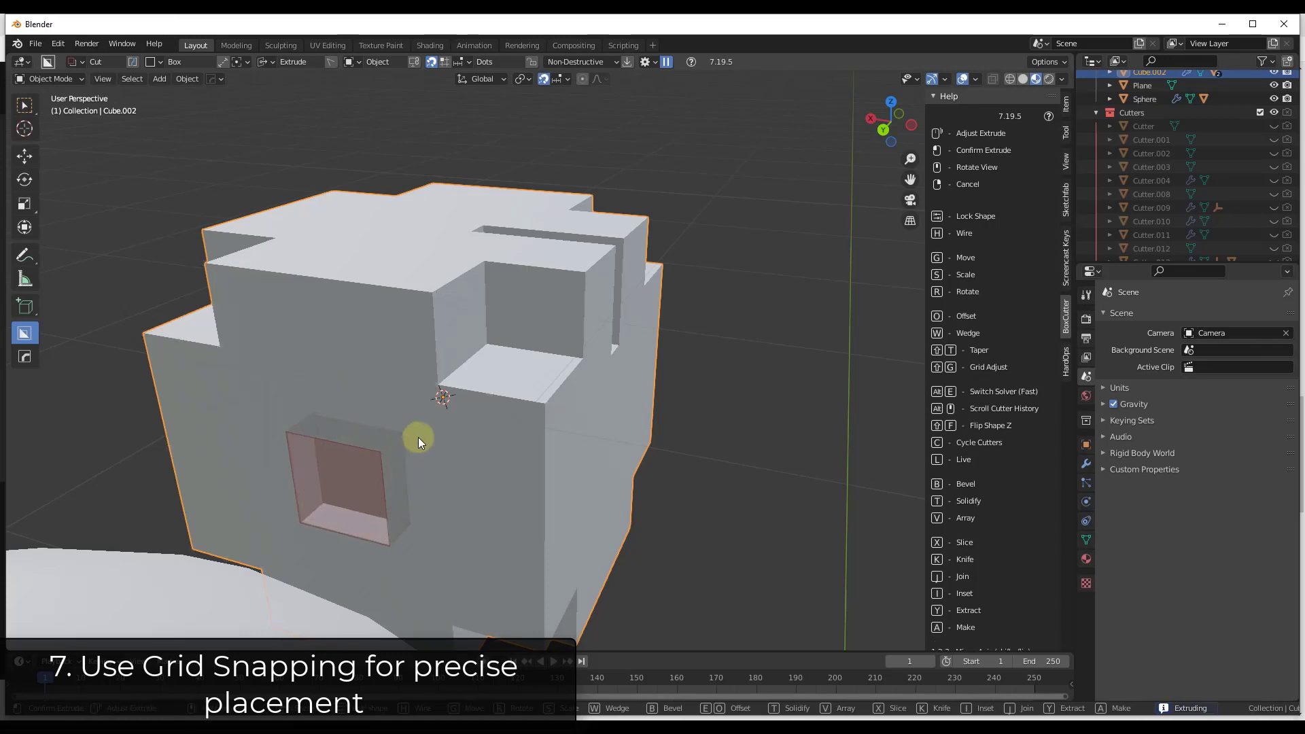
left_click(569, 450)
mouse_move(519, 447)
middle_mouse_down()
mouse_move(586, 428)
mouse_move(521, 447)
middle_mouse_up()
scroll(532, 451, "up", 3)
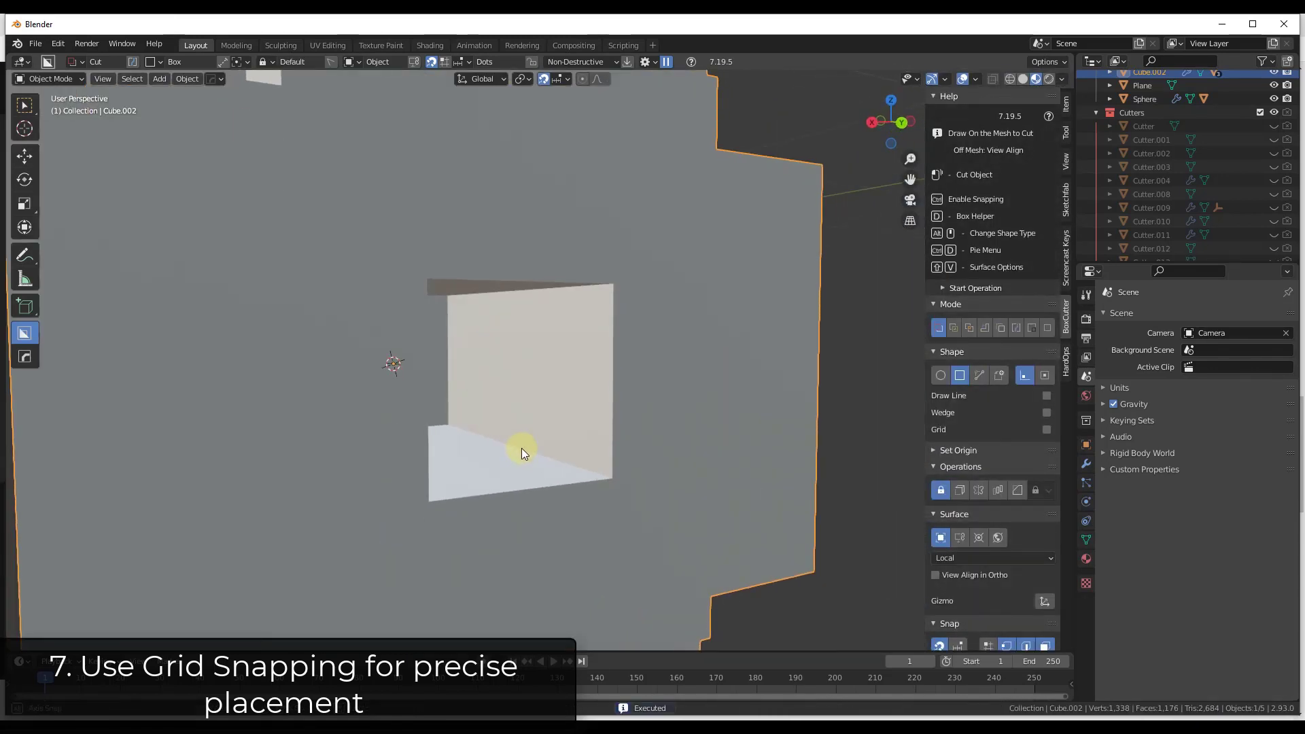
scroll(534, 463, "down", 4)
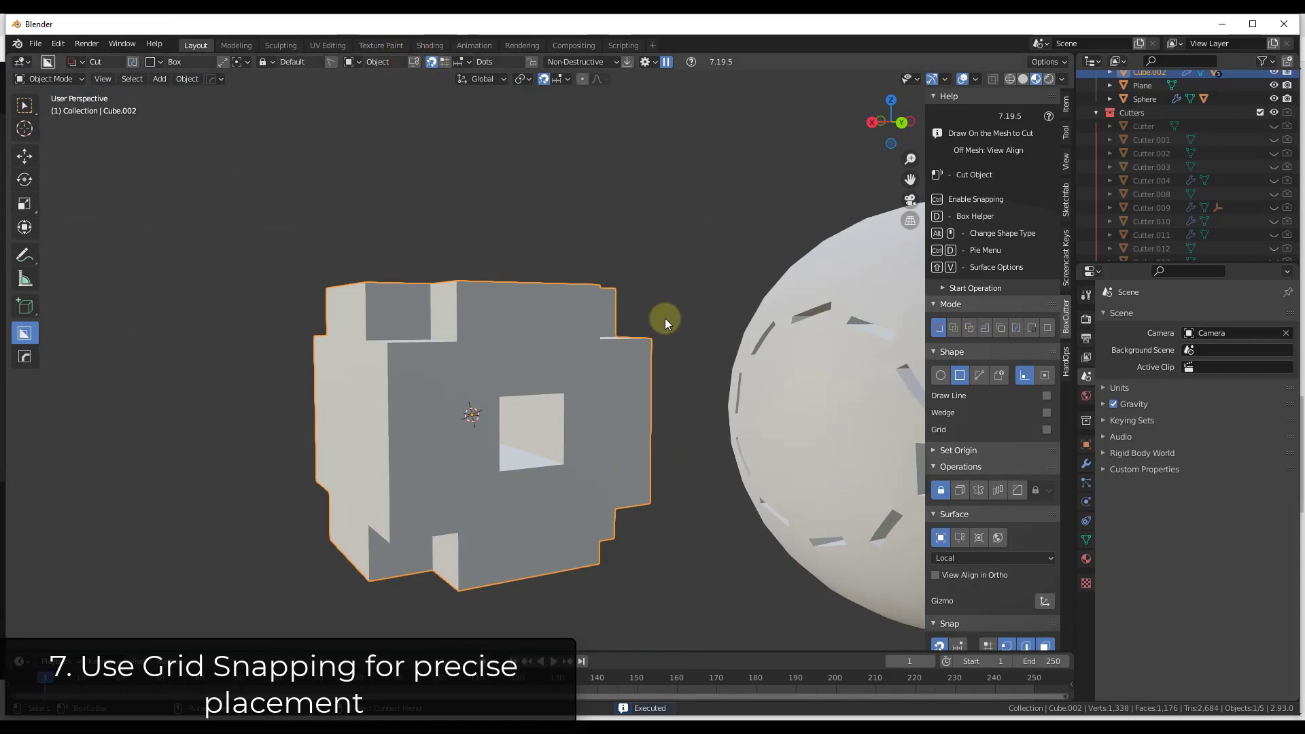
Draw a box cutter over the second cube's upper edge and extrude it back into the block.
middle_click_drag(658, 386, 830, 433)
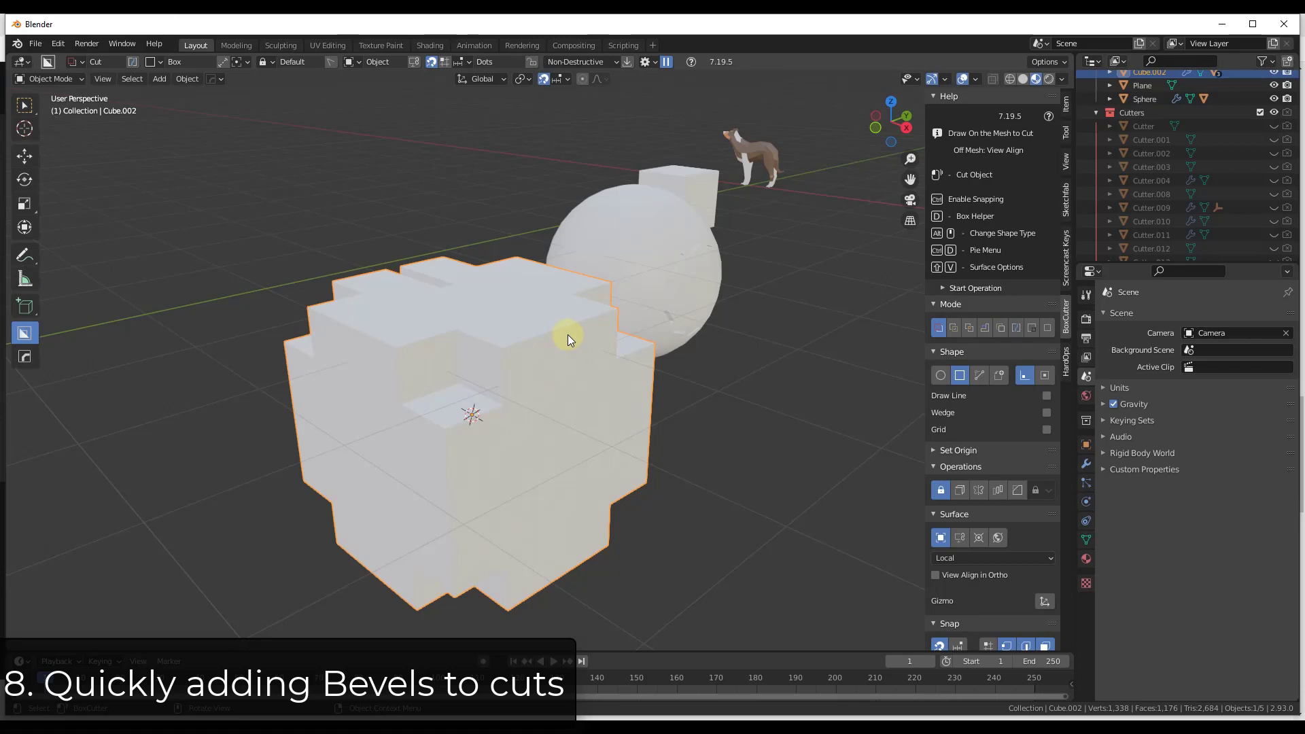
left_click_drag(559, 329, 554, 390)
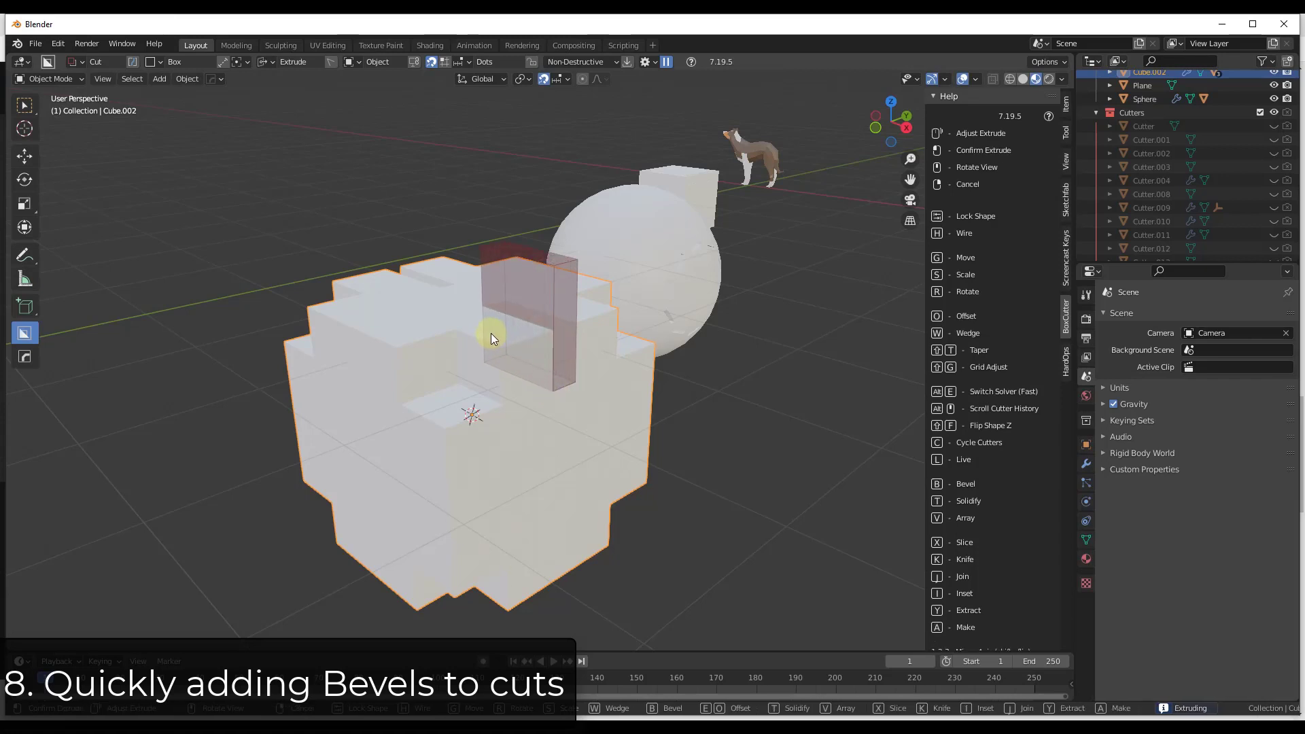
middle_click_drag(491, 333, 530, 340)
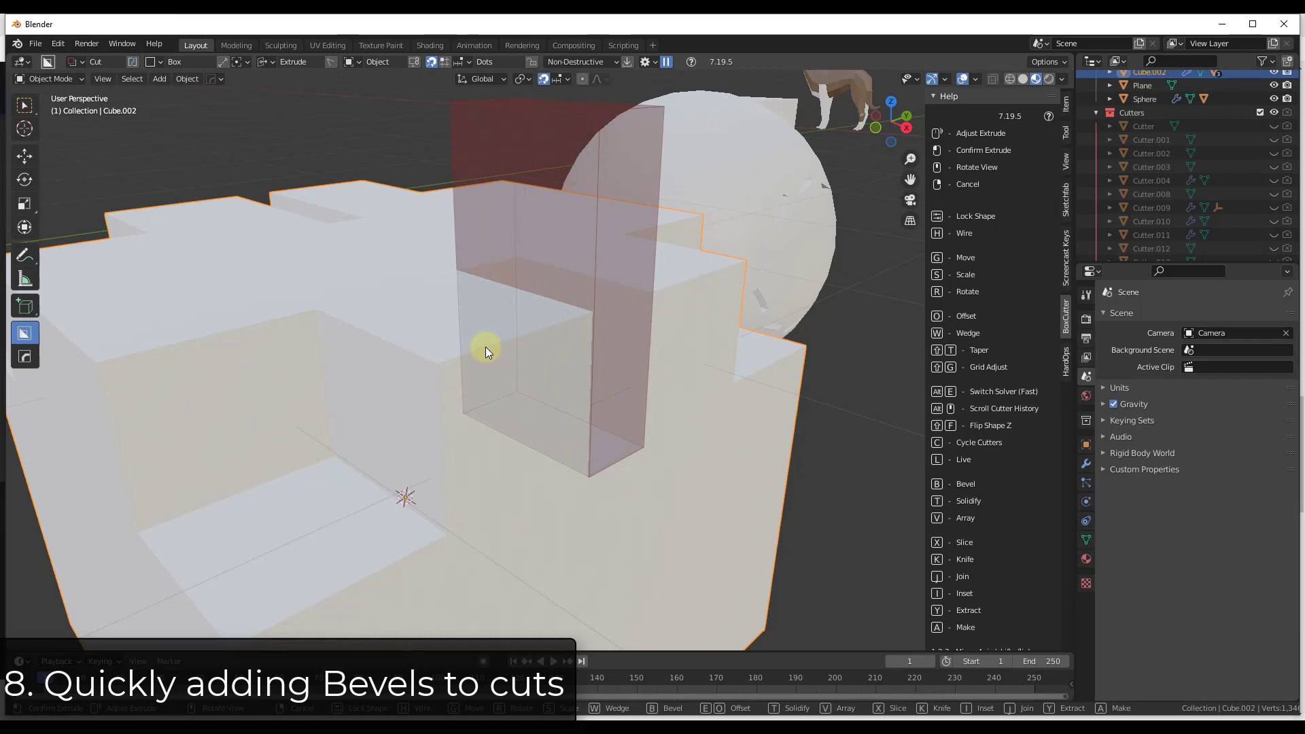
Bevel the box cutter, add segments to round its corners, and cut the slot into the cube's upper edge.
key("b")
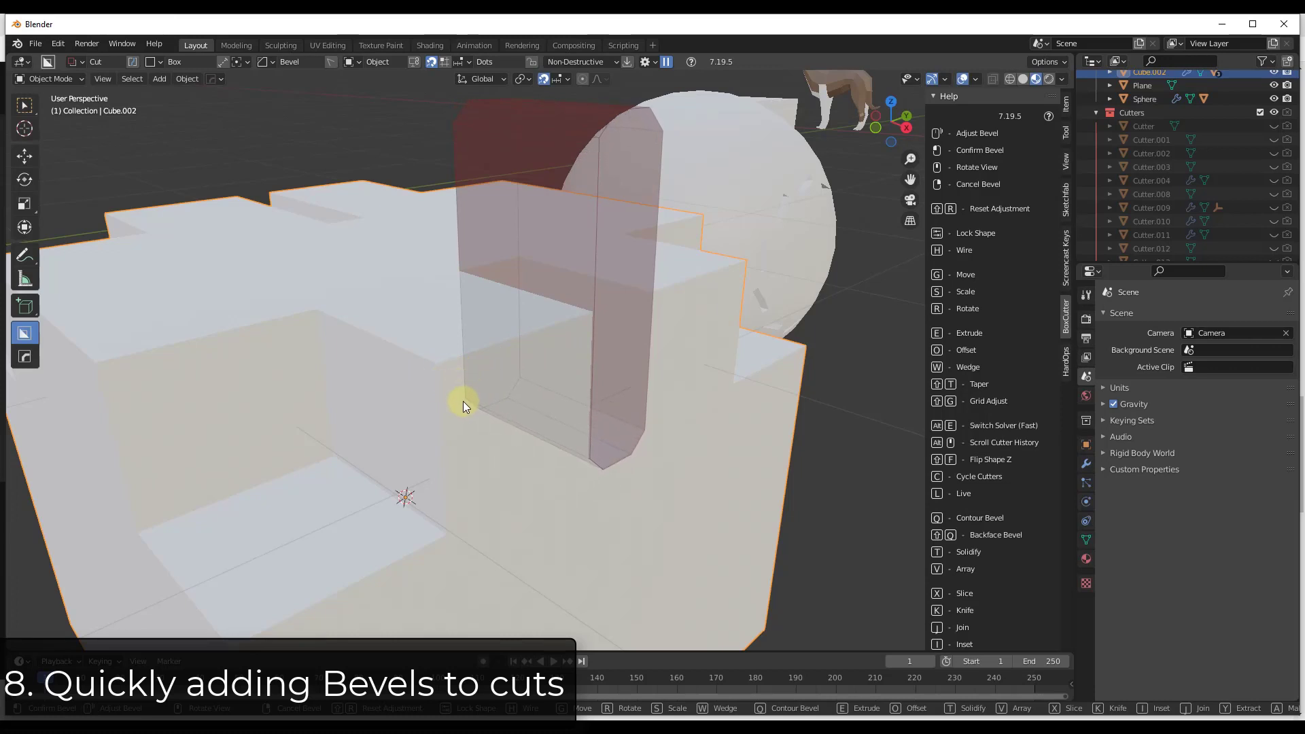
scroll(463, 401, "up", 4)
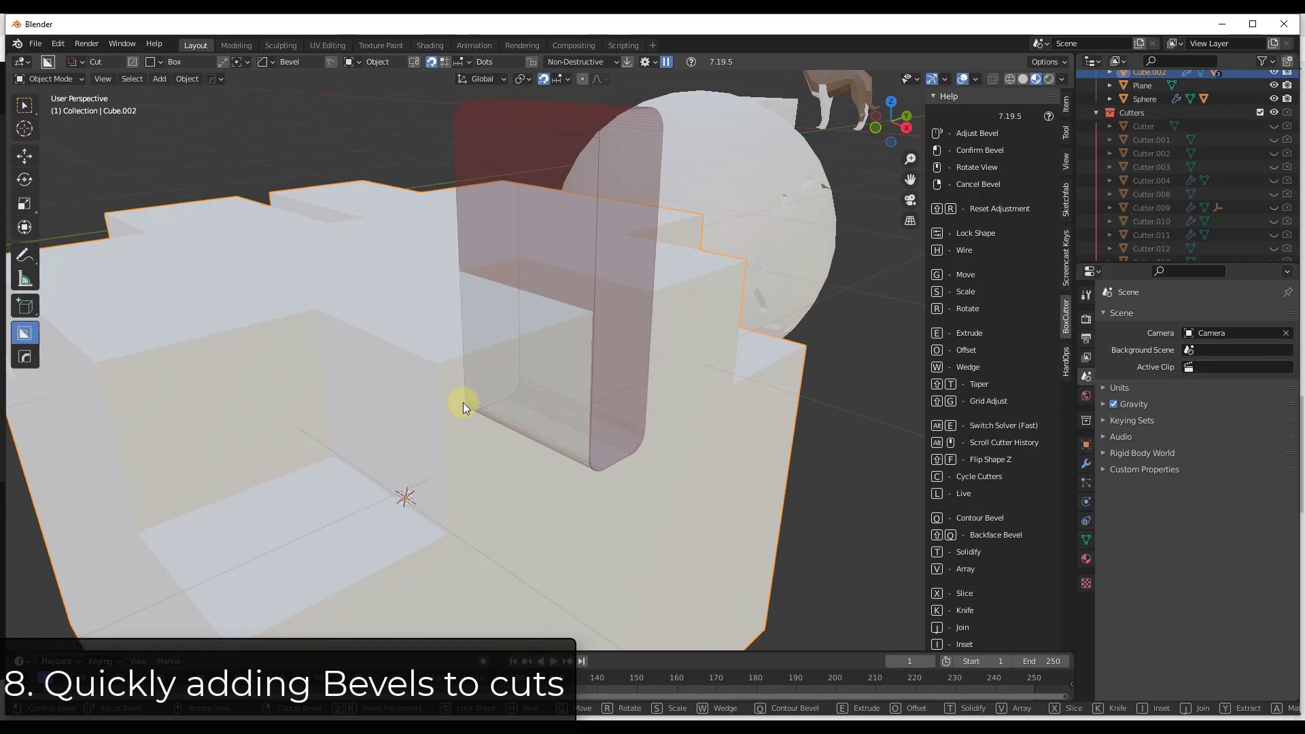
scroll(463, 403, "down", 4)
scroll(456, 415, "up", 4)
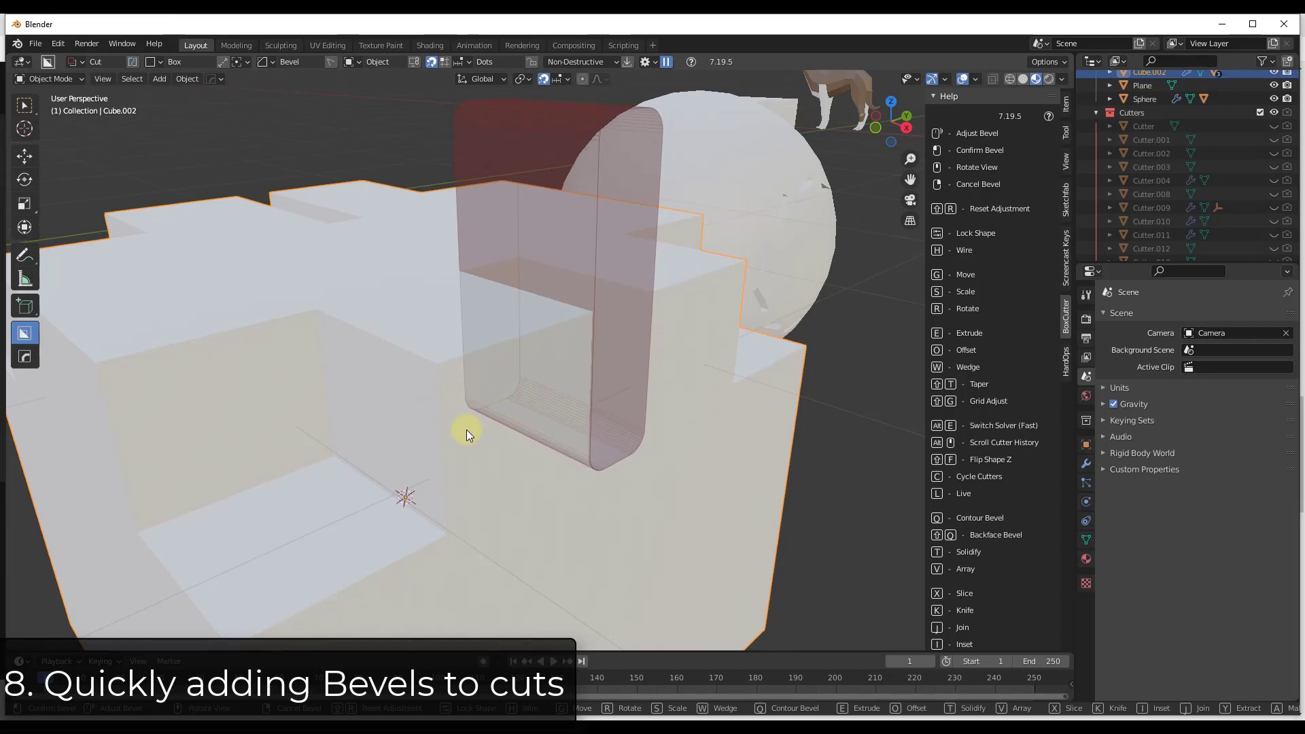
left_click(461, 432)
middle_click_drag(465, 431, 720, 350)
left_click(684, 335)
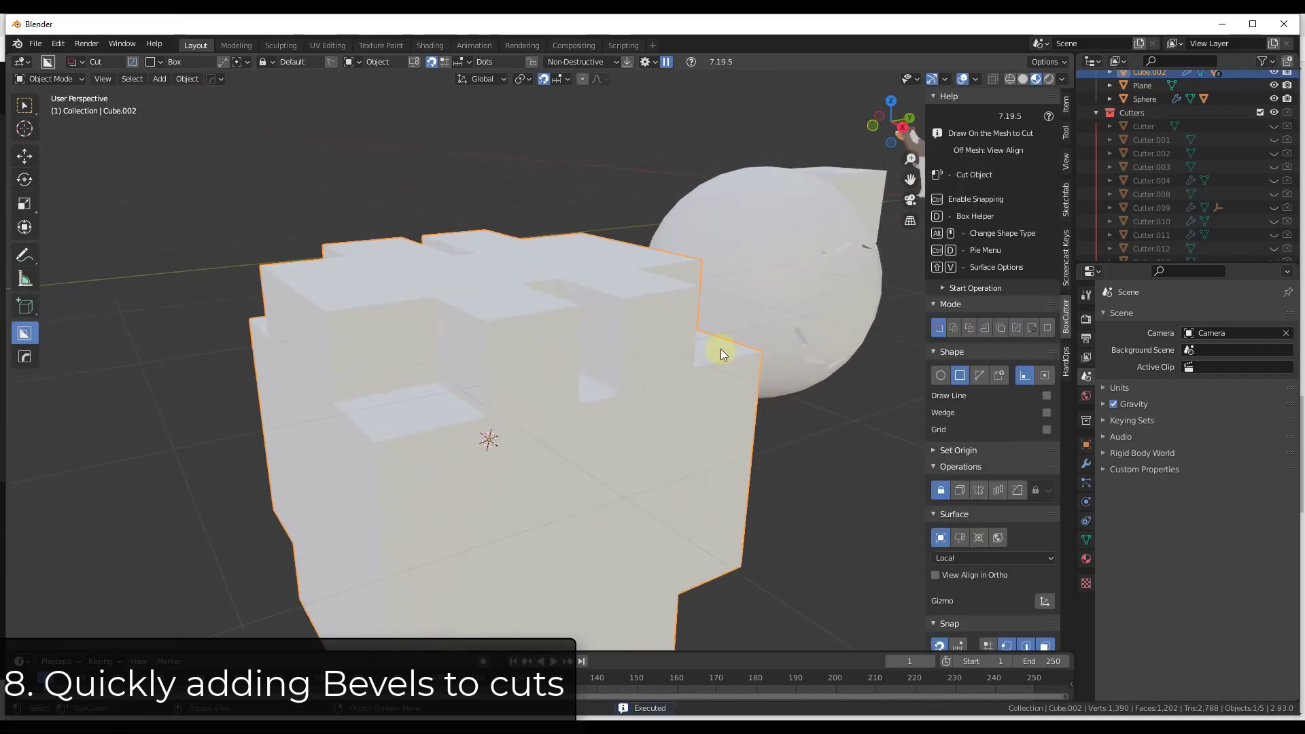
Set the Boxcutter mode to Inset and draw a box cutter from a dot on the upper edge beside the rounded slot.
left_click(984, 328)
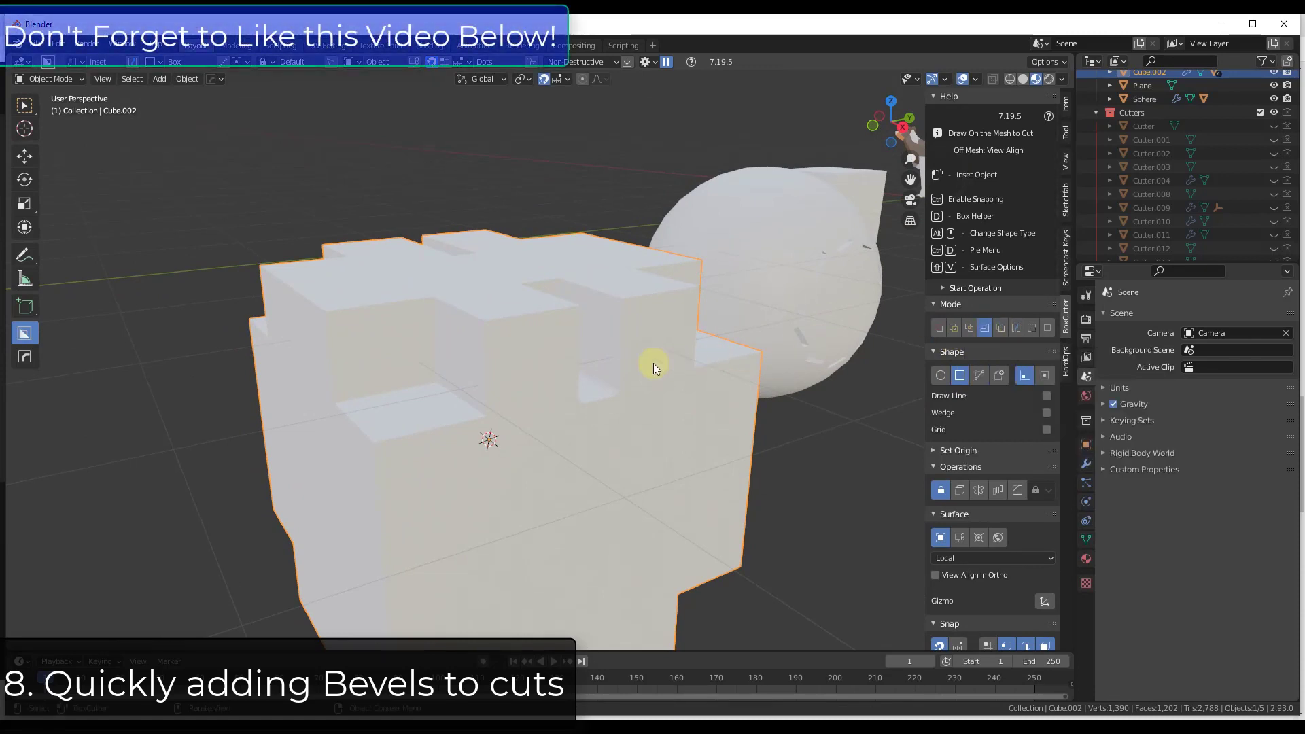
key("ctrl")
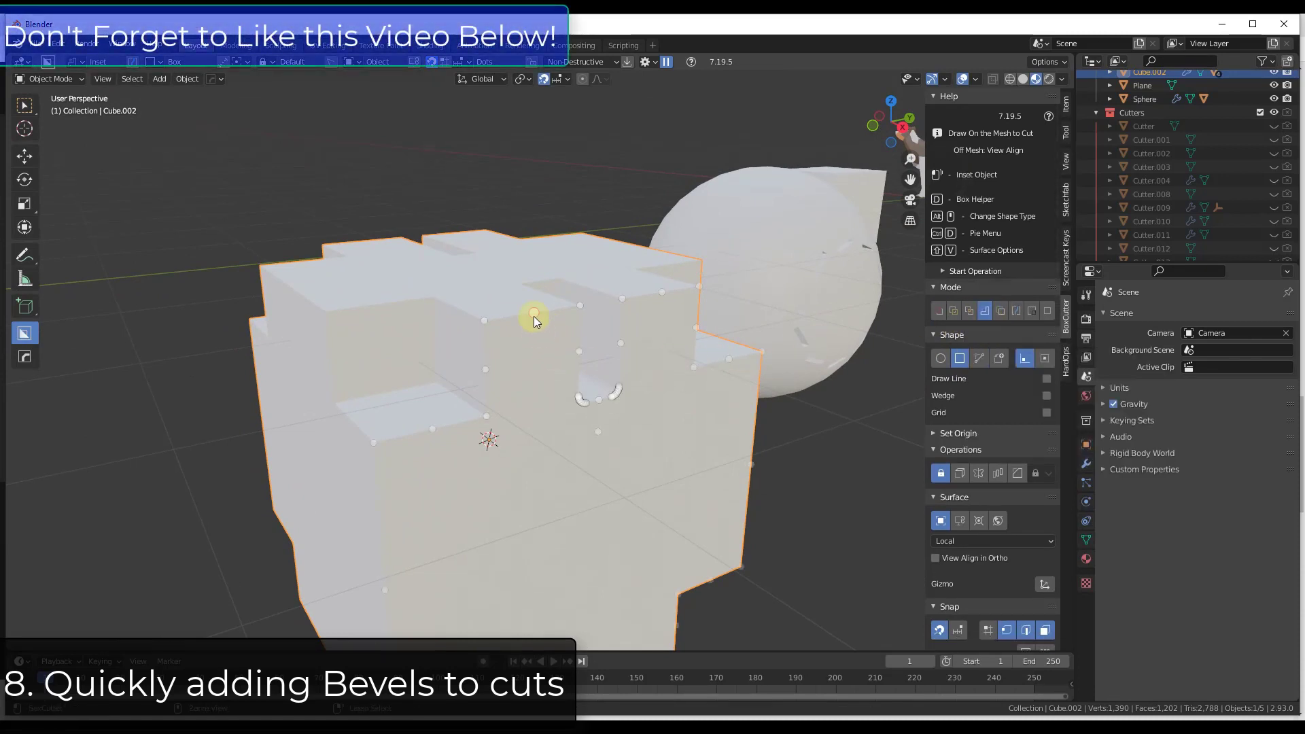
mouse_move(533, 316)
left_mouse_down()
mouse_move(516, 314)
mouse_move(510, 293)
mouse_move(515, 233)
left_mouse_up()
scroll(447, 277, "up", 8)
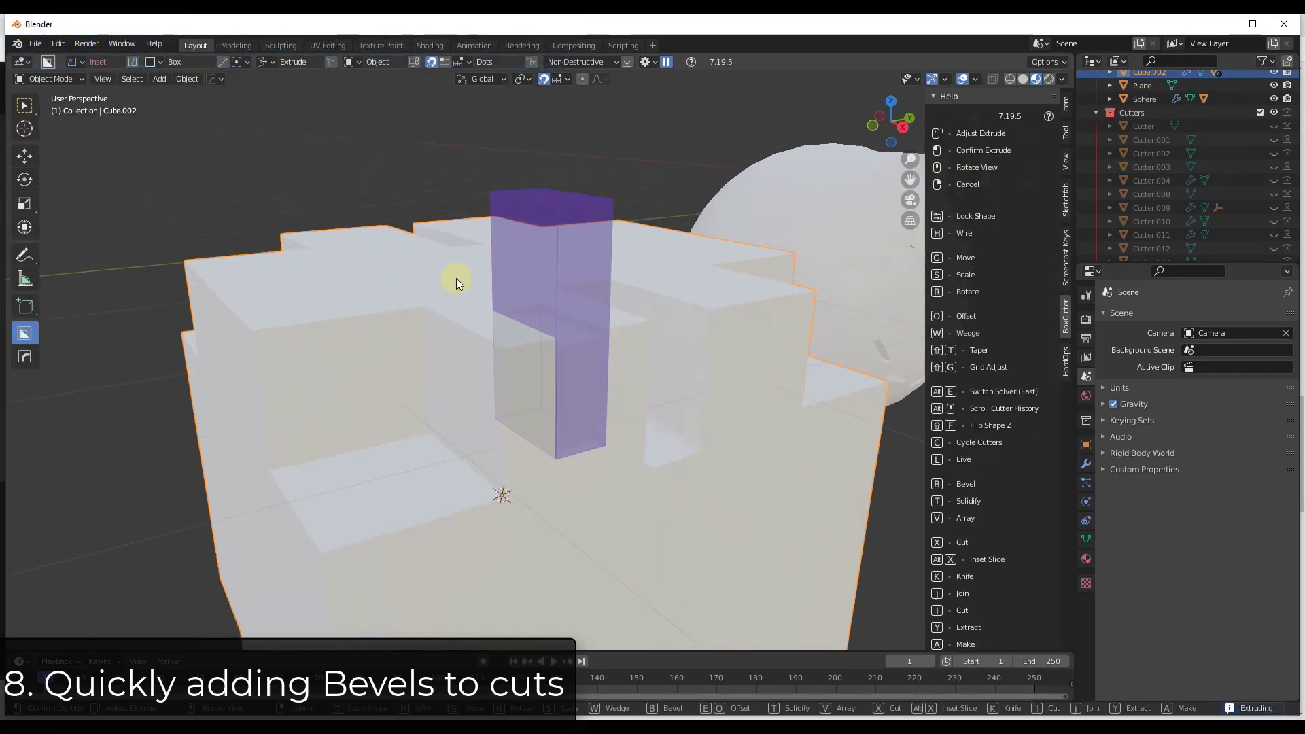
scroll(443, 279, "down", 8)
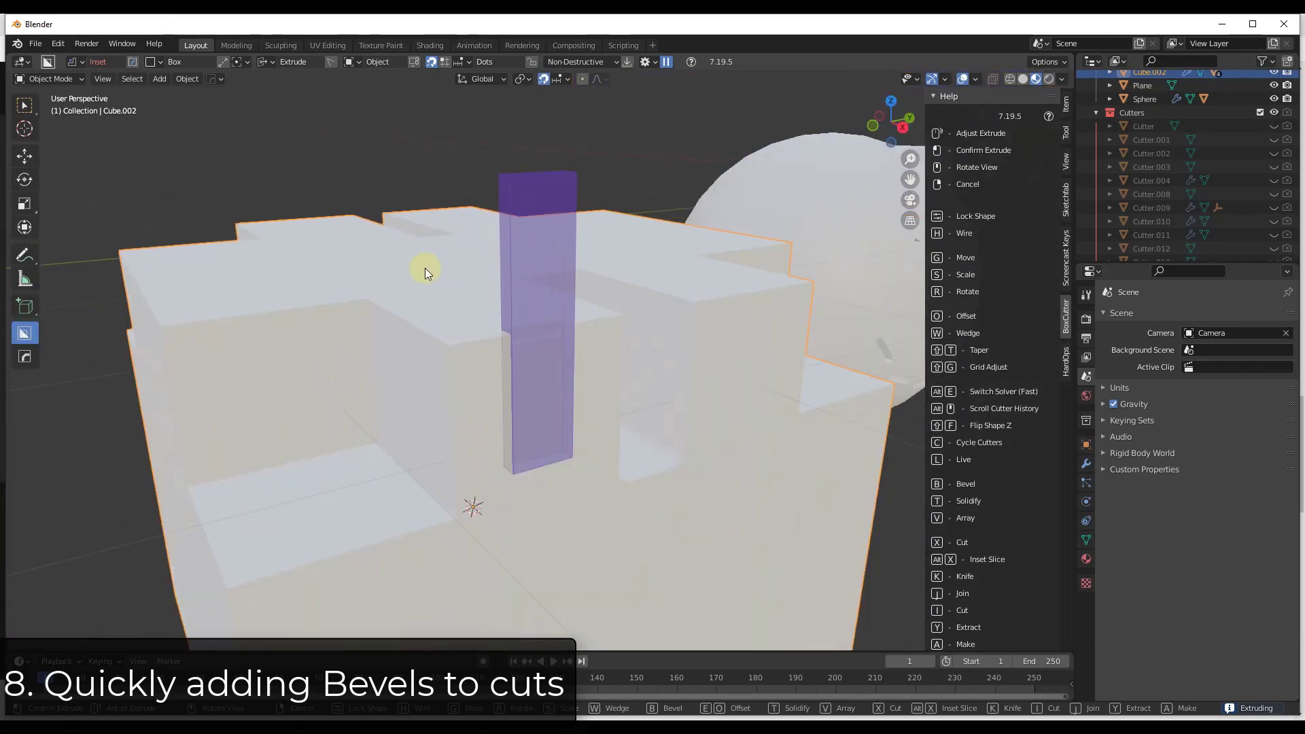
Bevel the inset cutter with rounded corners, apply the inset cut, and inspect its curved lower corner.
key("b")
left_click_drag(366, 260, 331, 311)
scroll(333, 312, "up", 3)
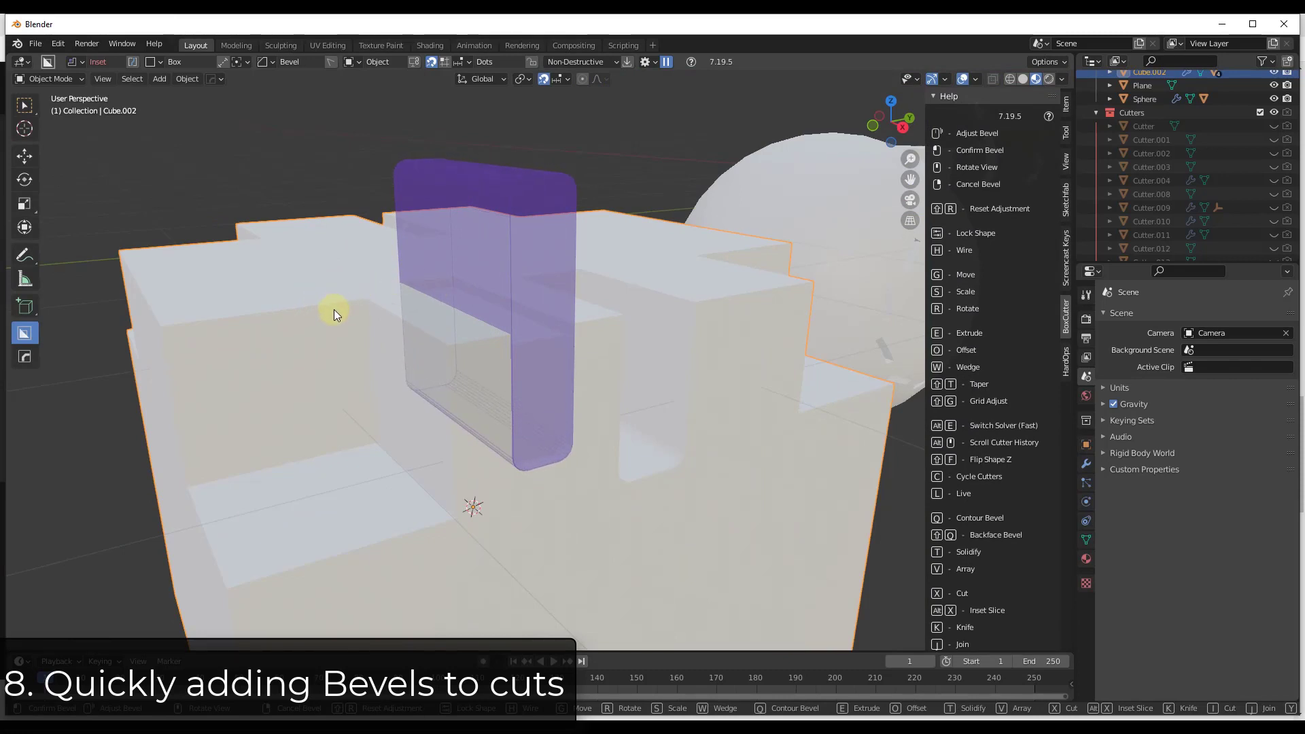
left_click(335, 309)
left_click(557, 456)
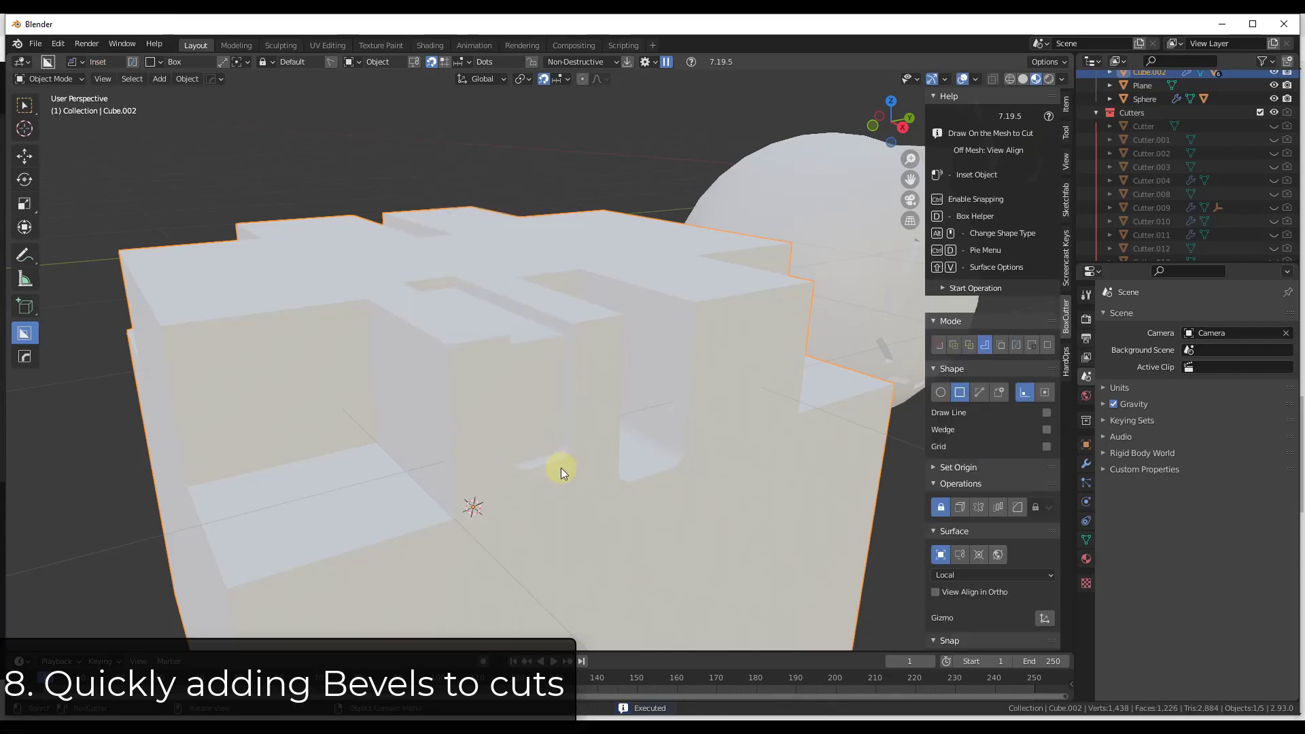
scroll(561, 468, "up", 5)
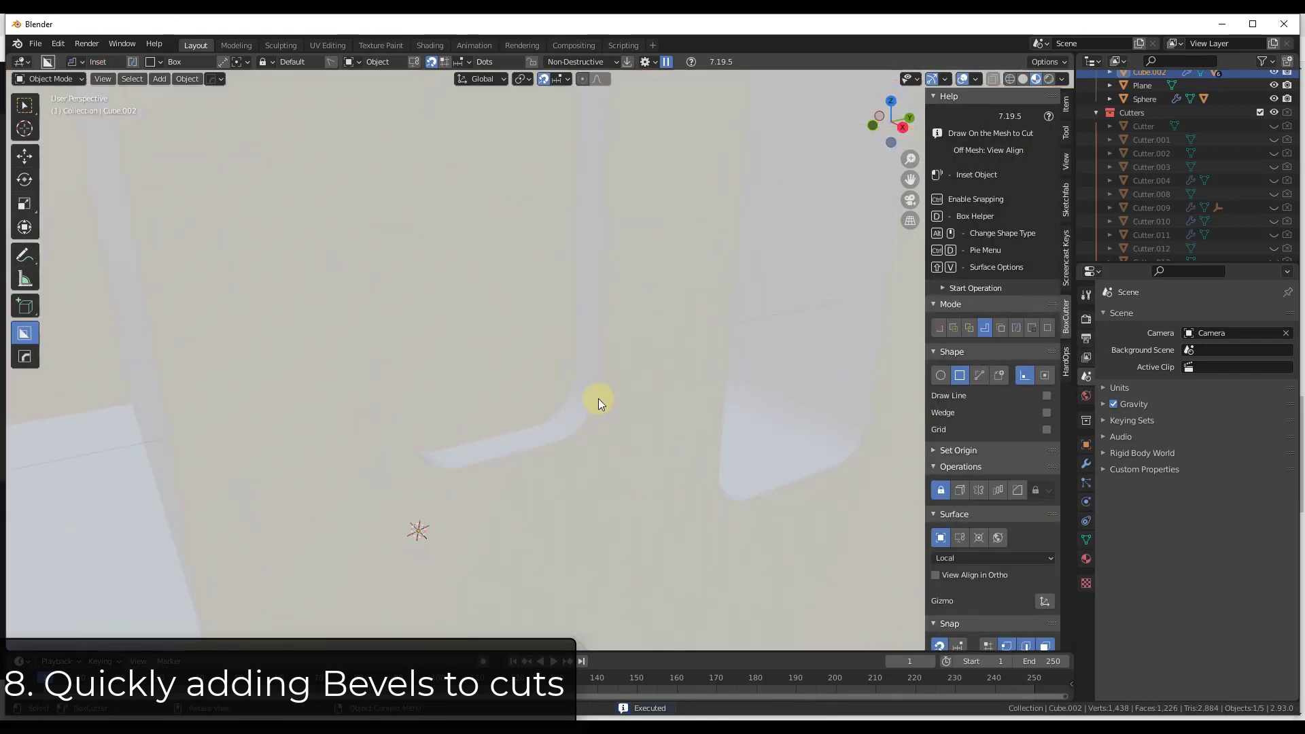
scroll(517, 429, "down", 2)
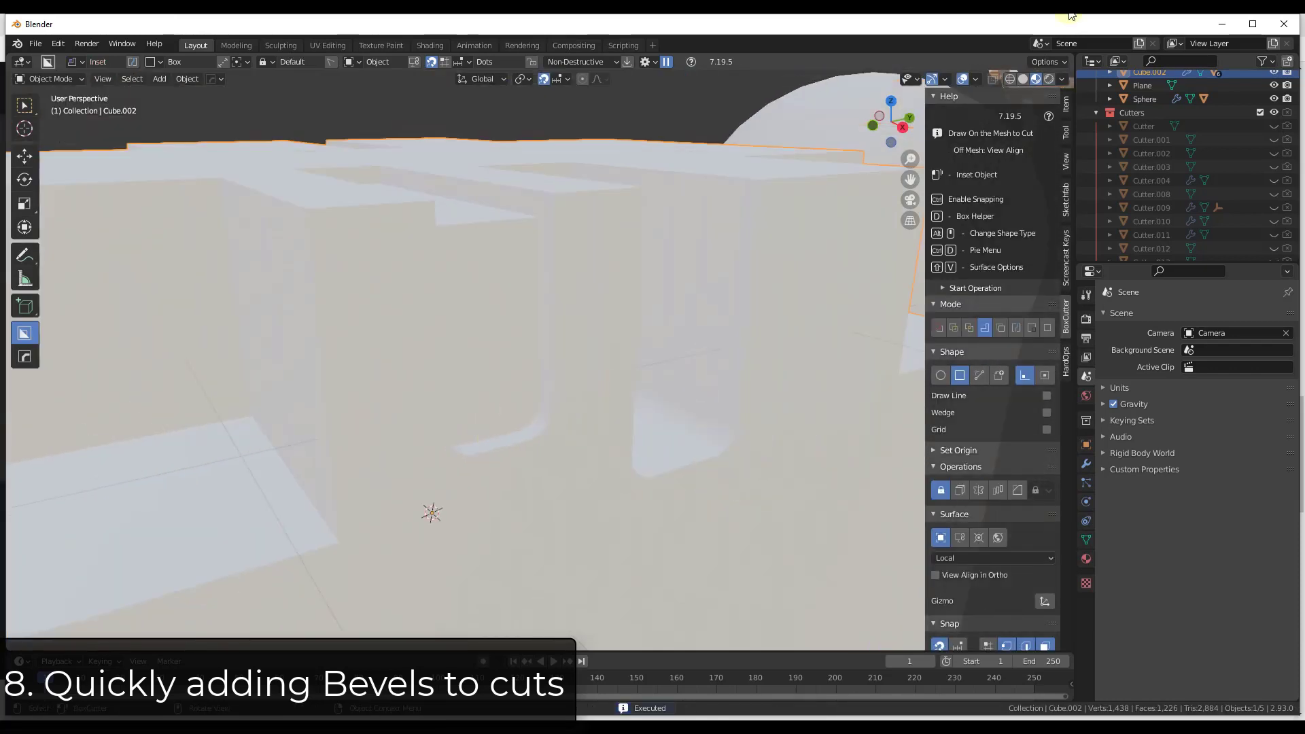
Switch the viewport to Solid shading and draw an inset box cutter from the dot on the upper edge beside the rounded slot, extruding it inward.
left_click(1021, 80)
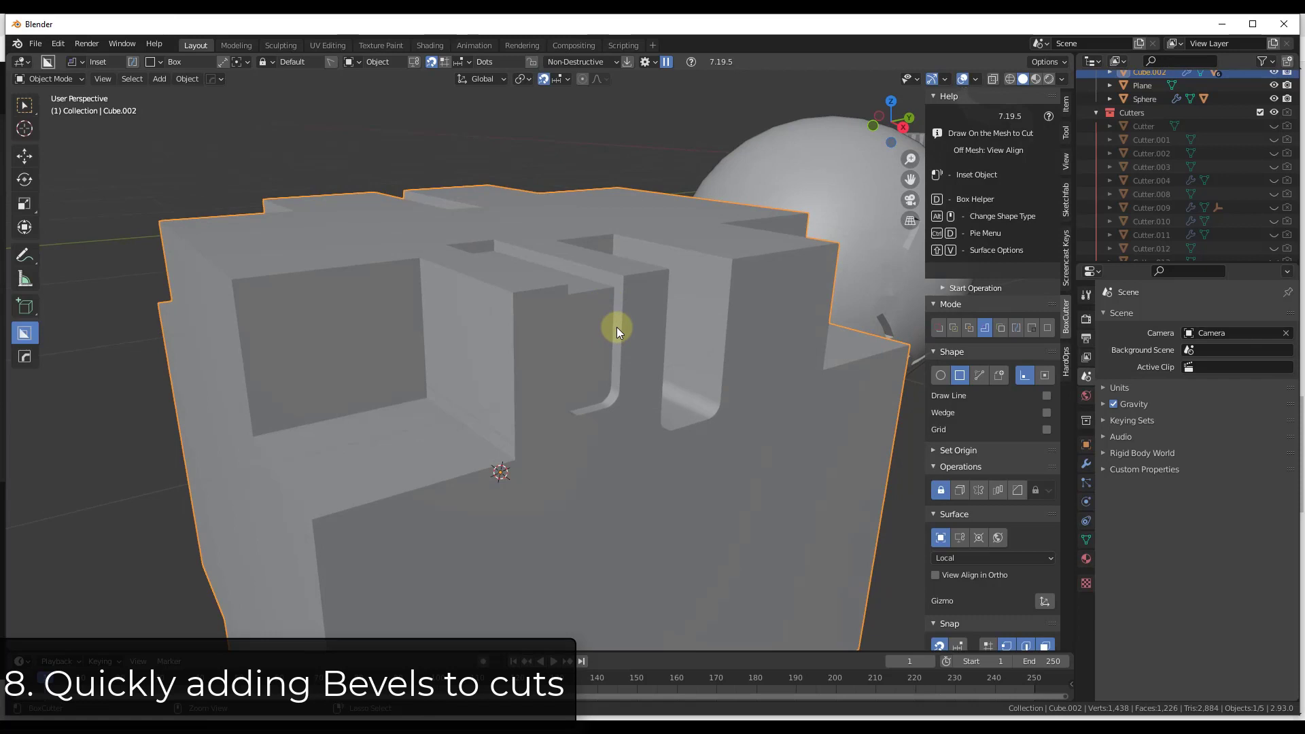
key("ctrl")
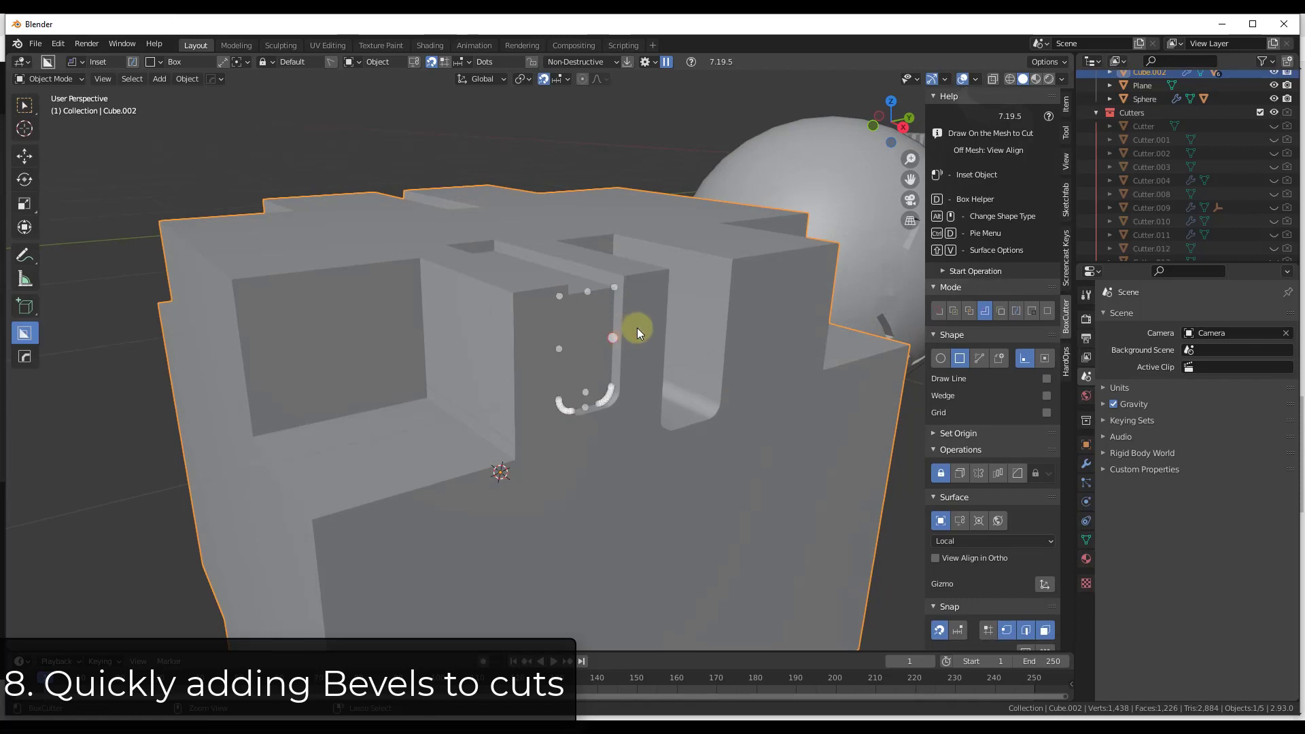
scroll(600, 294, "up", 5)
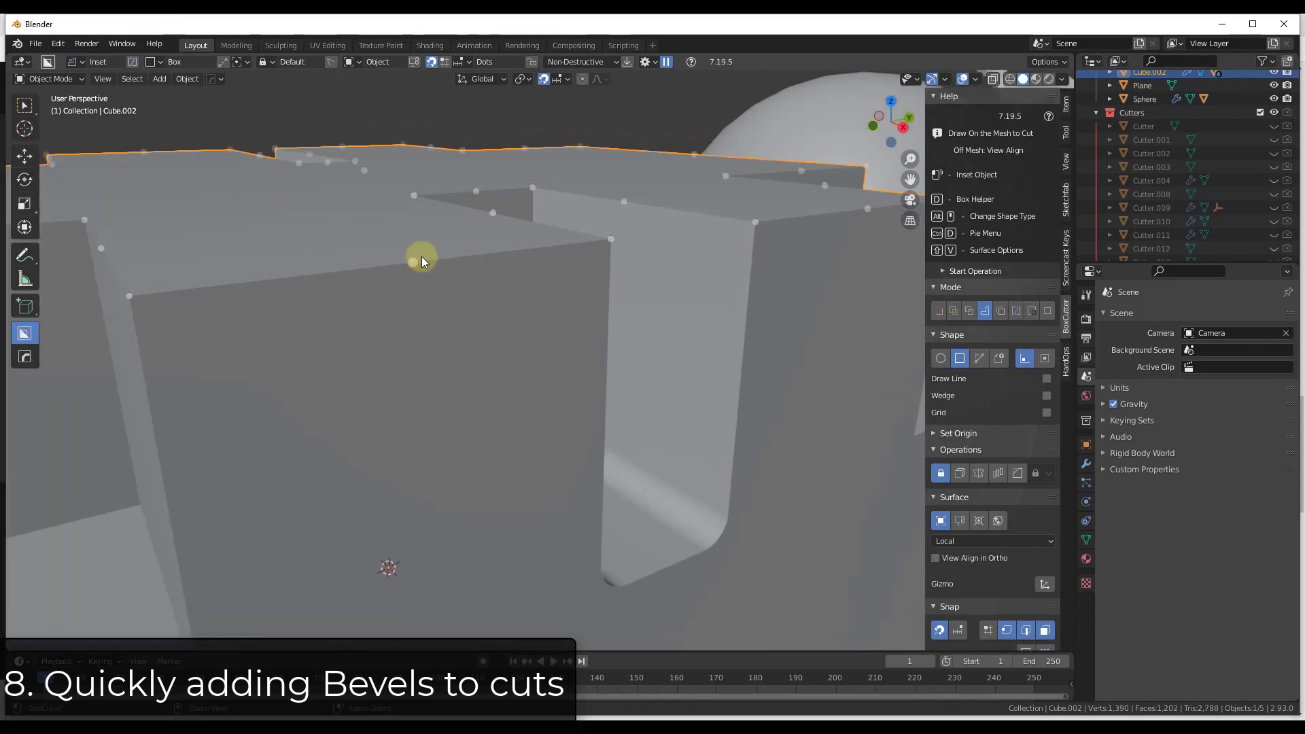
mouse_move(420, 256)
left_mouse_down()
mouse_move(342, 201)
mouse_move(349, 221)
mouse_move(320, 209)
mouse_move(324, 253)
left_mouse_up()
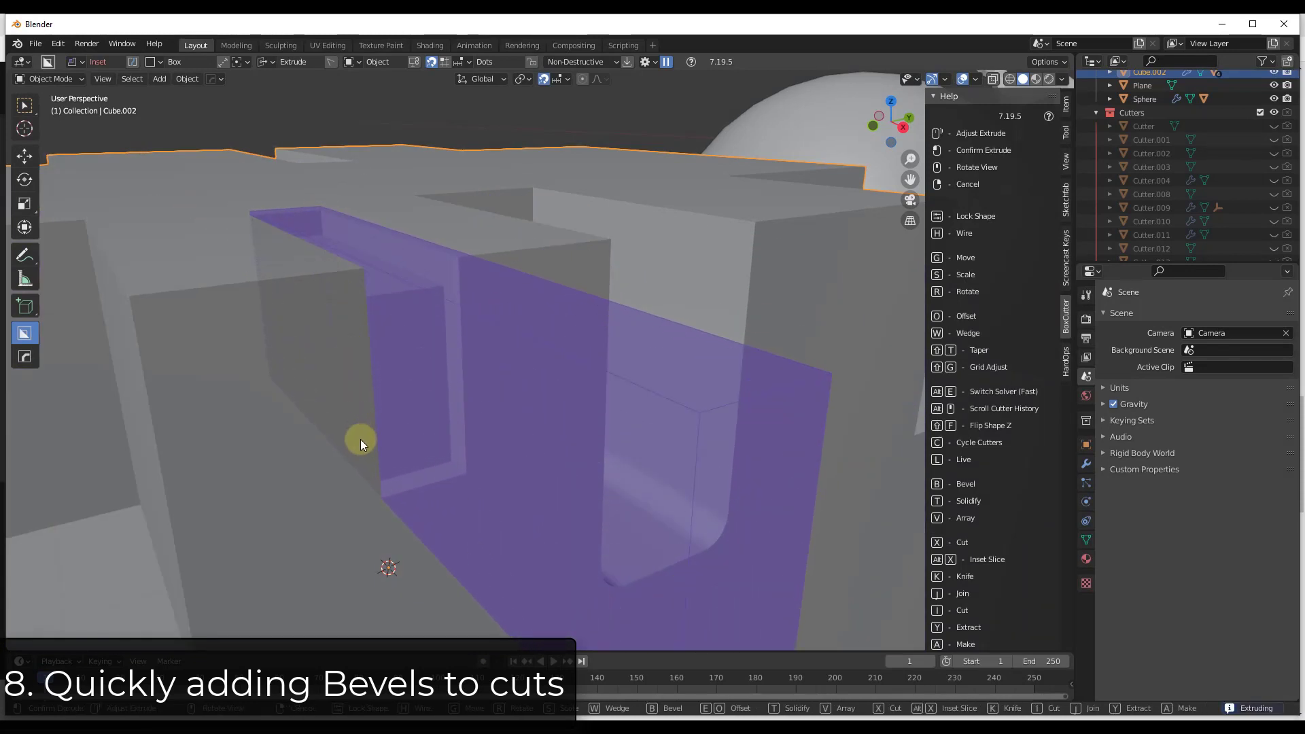
Bevel the inset cutter's corners and apply the inset cut beside the rounded slot.
key("b")
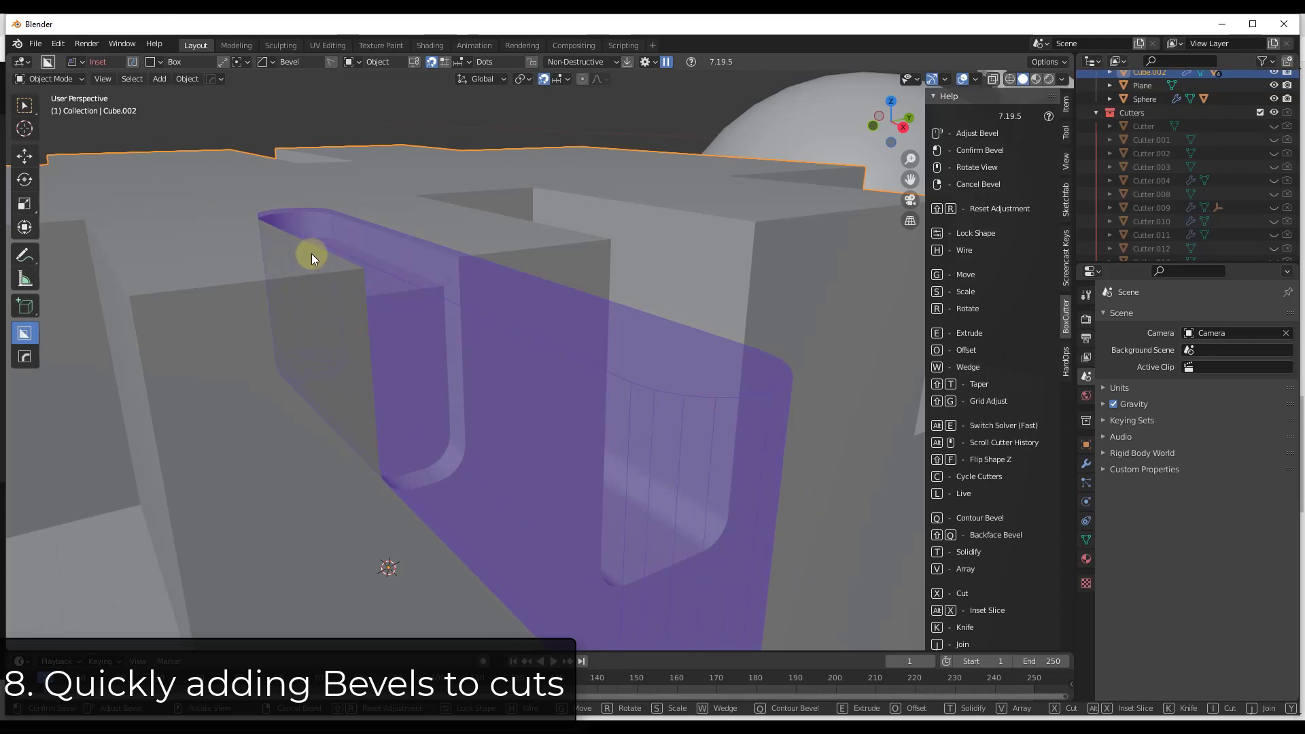
left_click(340, 256)
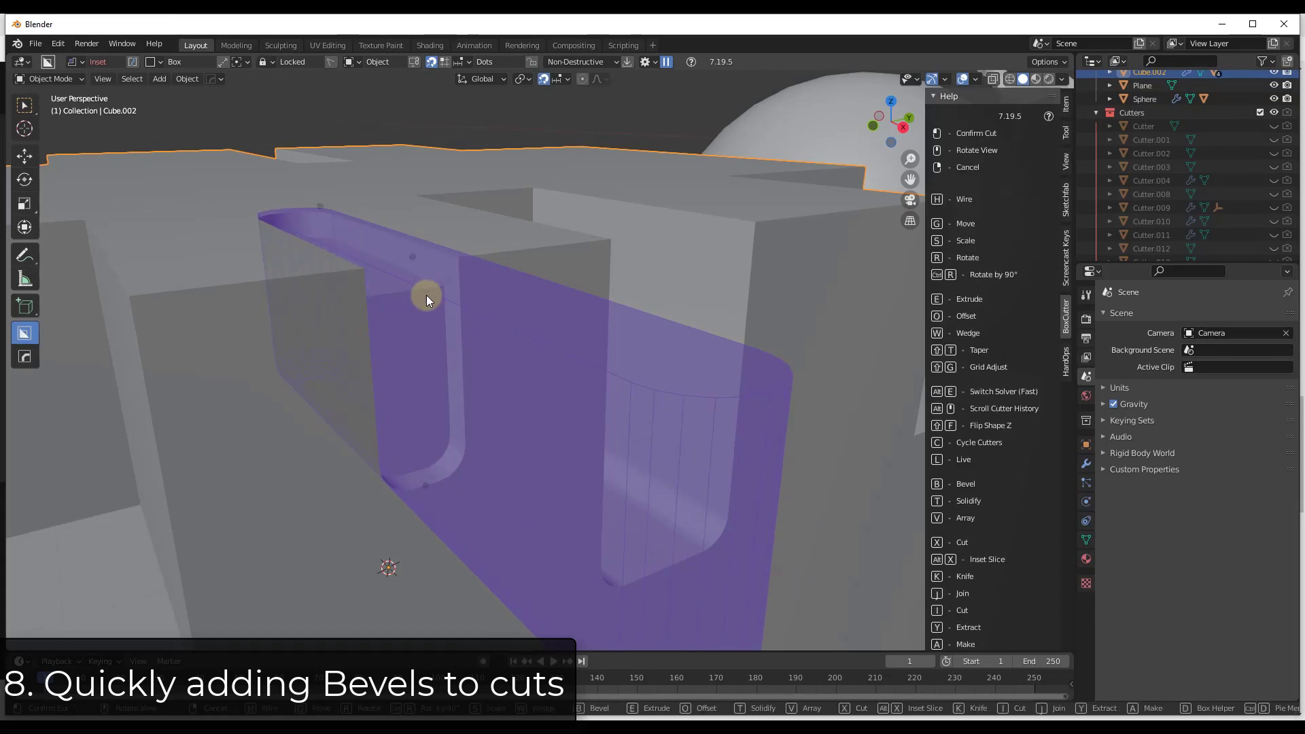
left_click(475, 339)
scroll(490, 392, "up", 6)
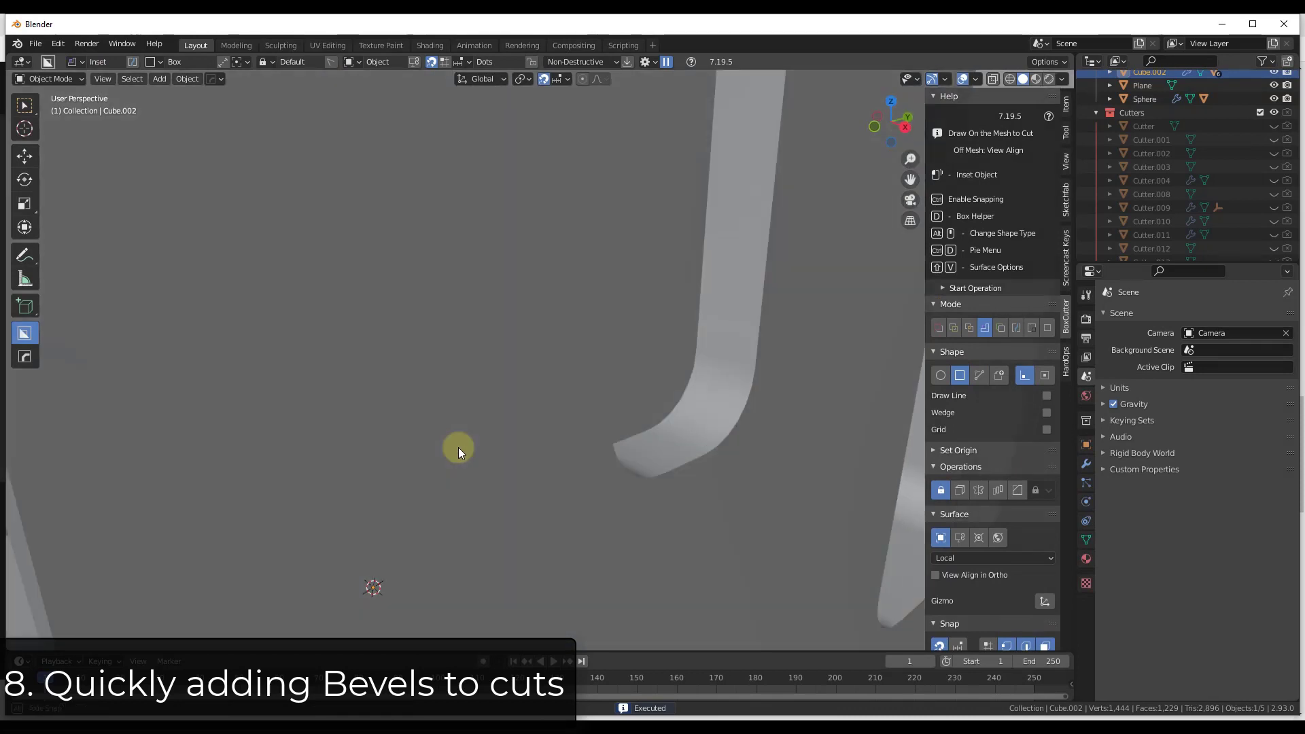
scroll(747, 441, "down", 5)
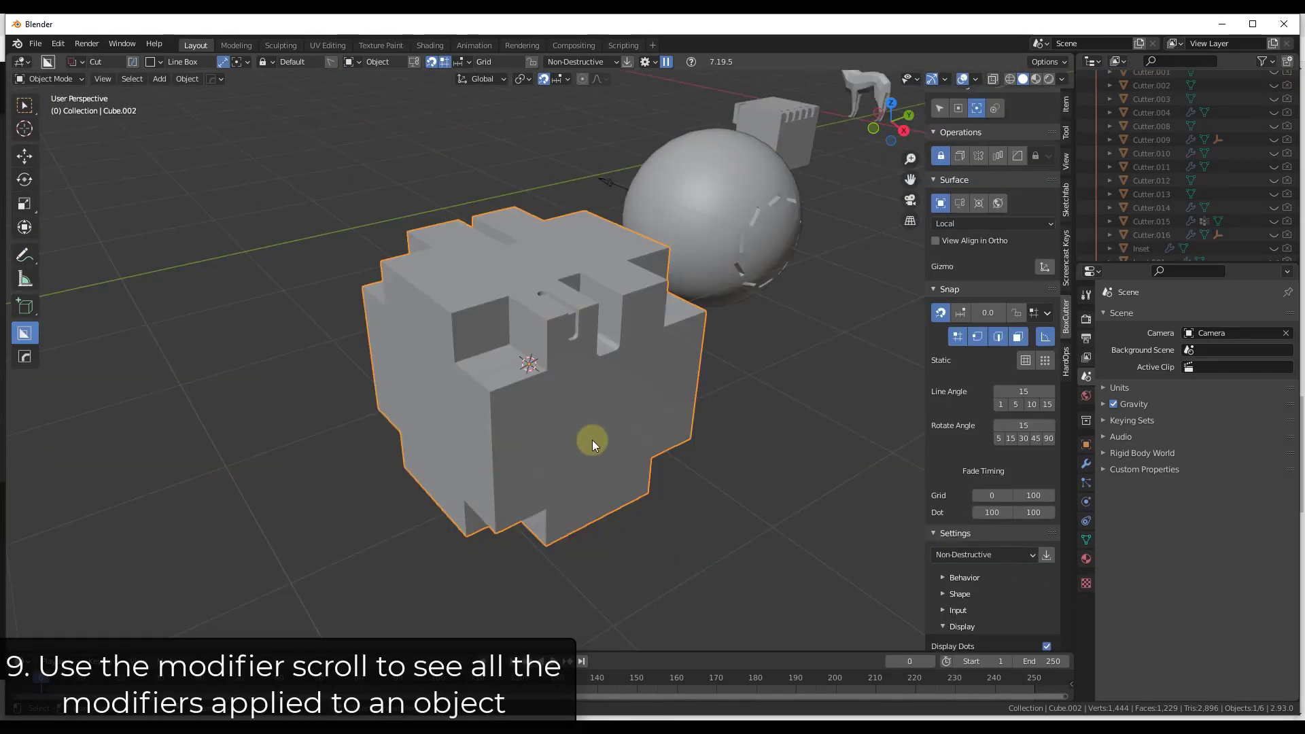
Start Modifier Scroll on the second cube and step back and forth through its Boolean modifiers.
scroll(593, 439, "up", 2)
middle_click_drag(578, 420, 584, 416)
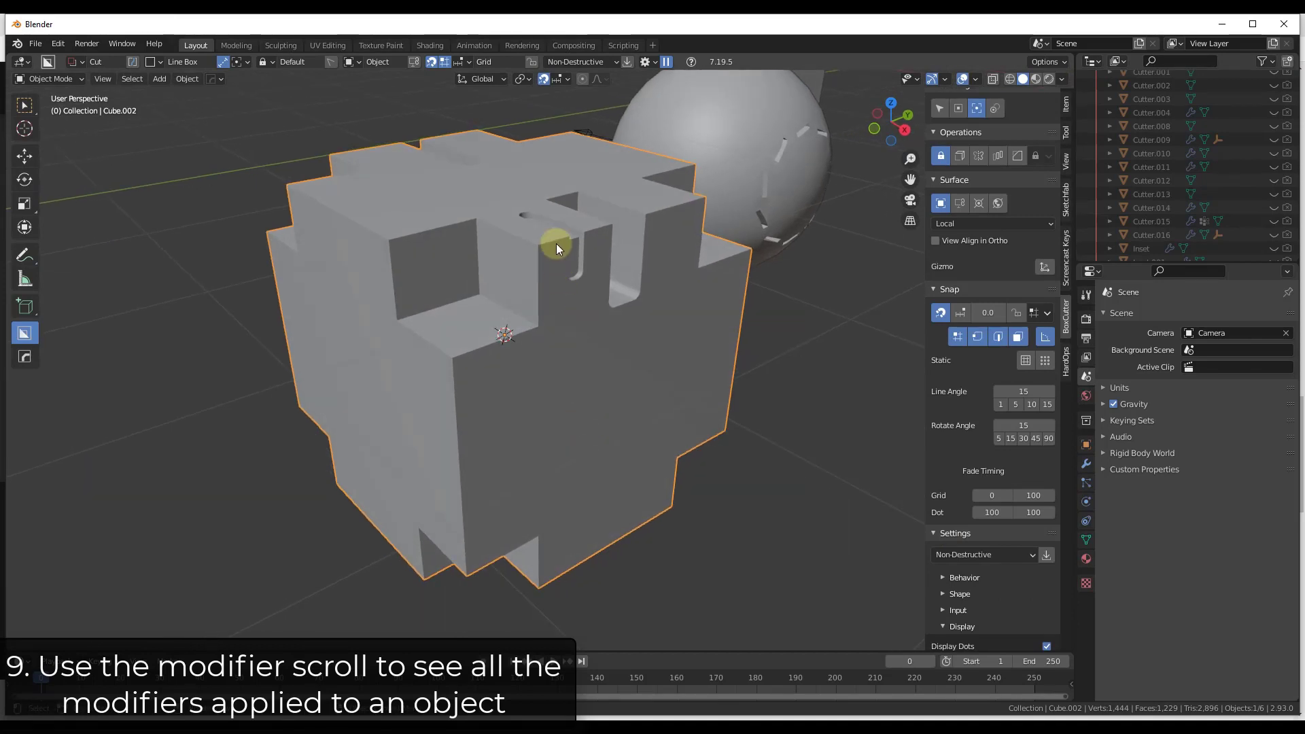
middle_click_drag(586, 257, 616, 305)
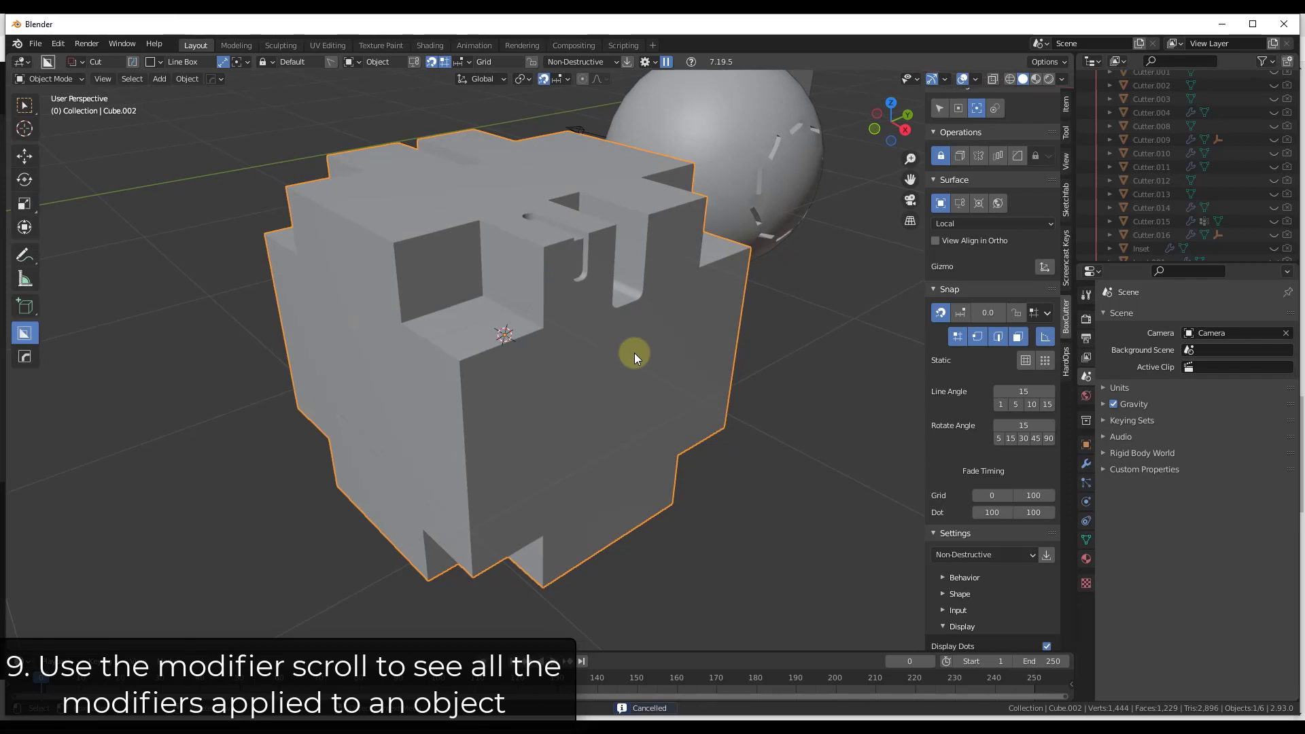
key("q")
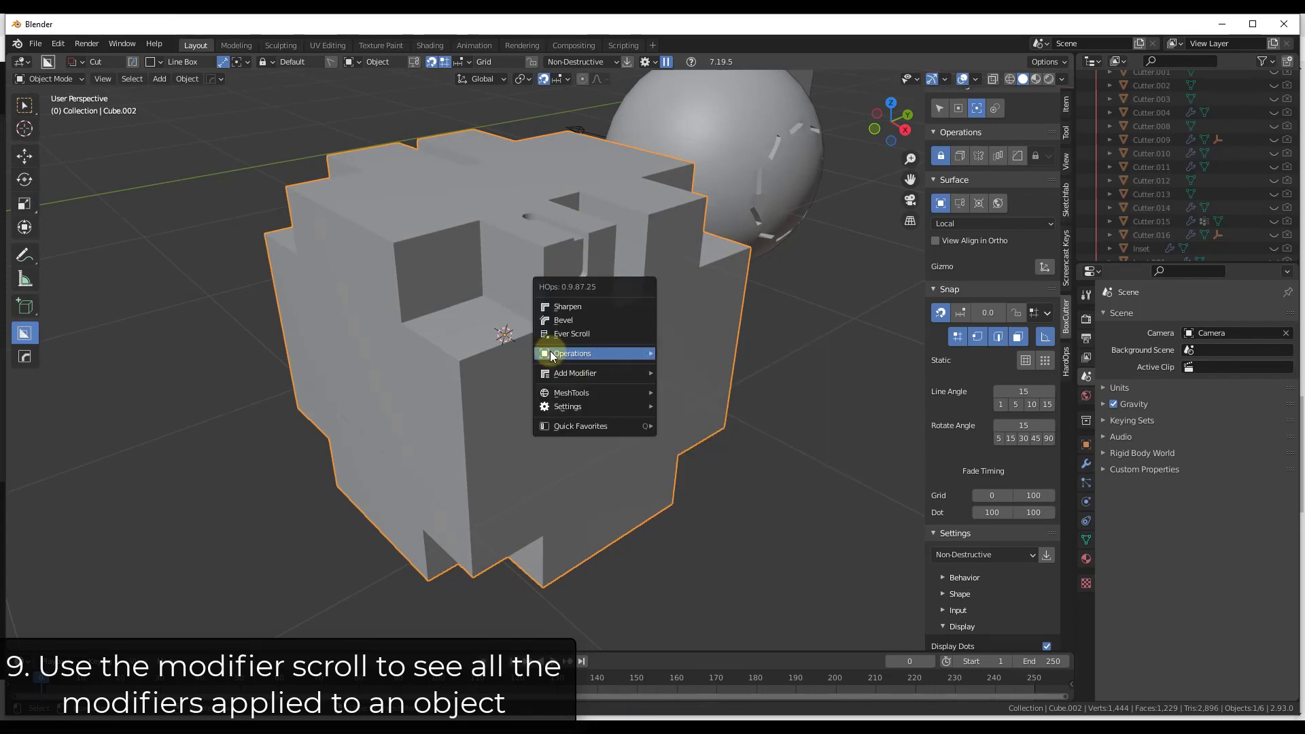
mouse_move(552, 354)
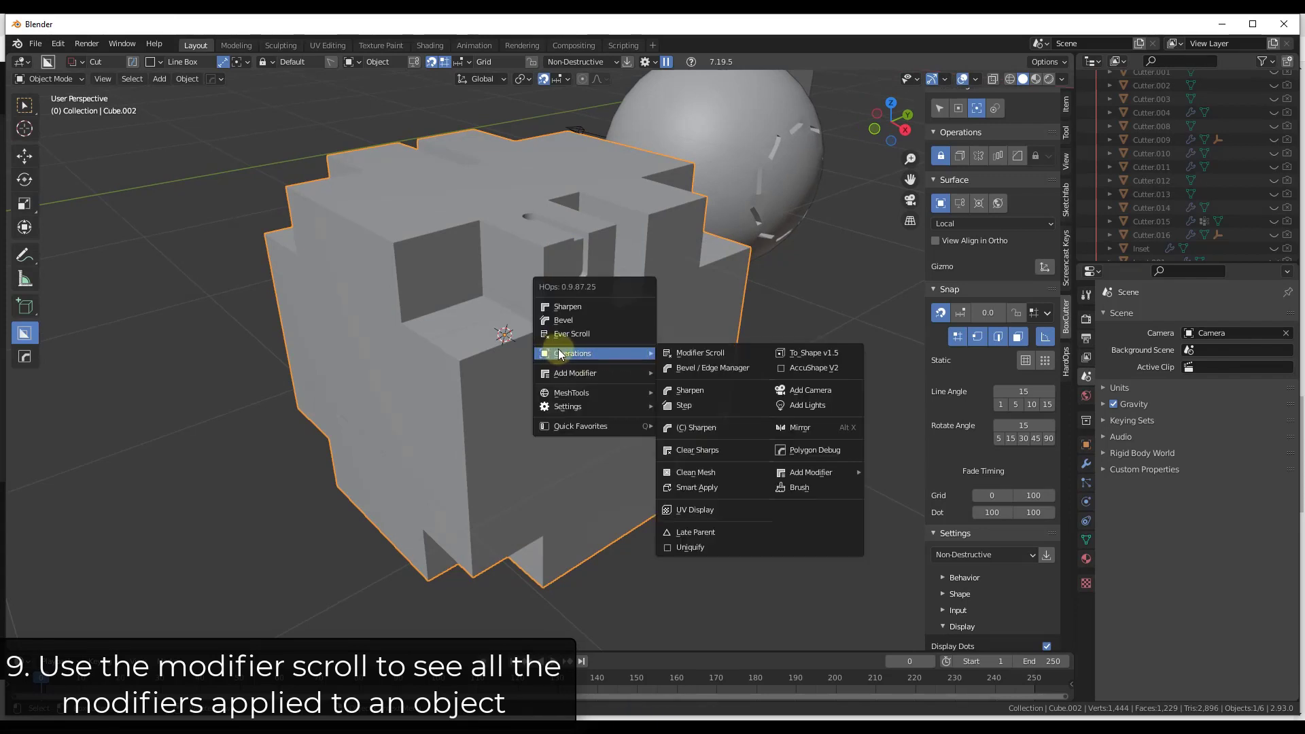
left_click(708, 352)
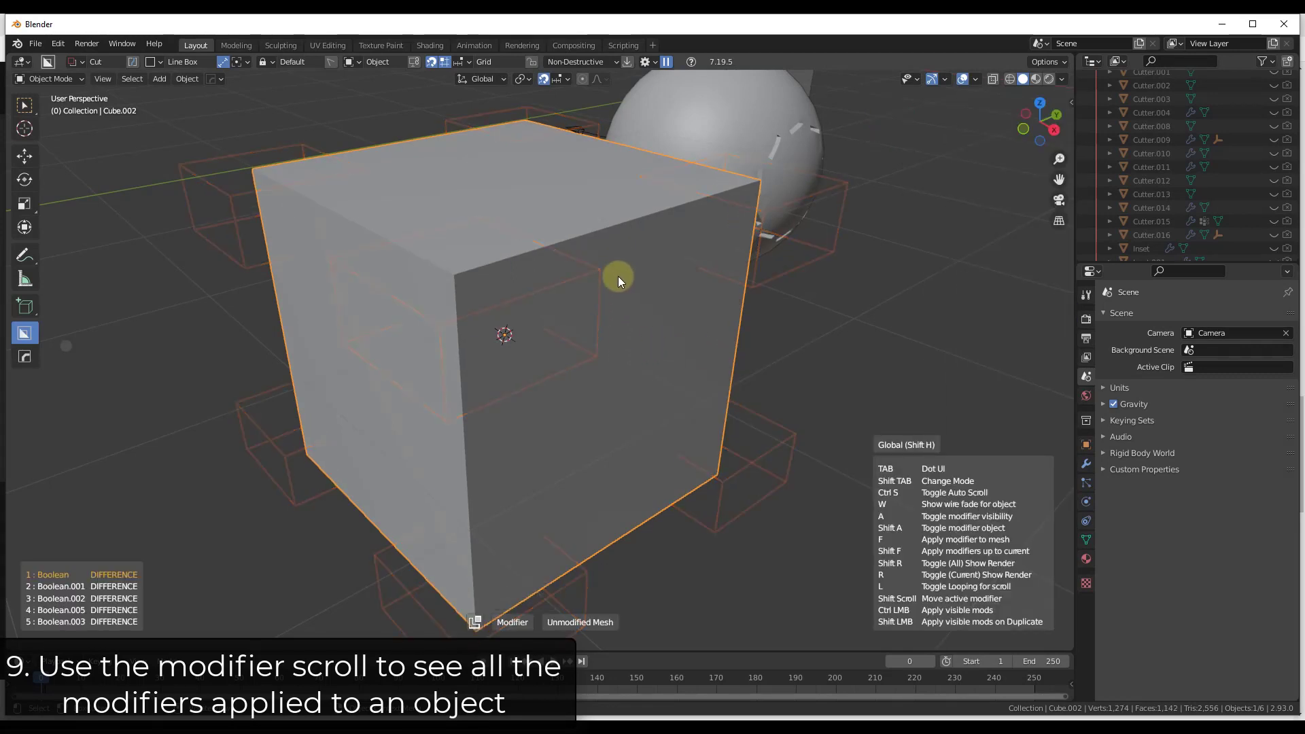
scroll(618, 277, "up", 1)
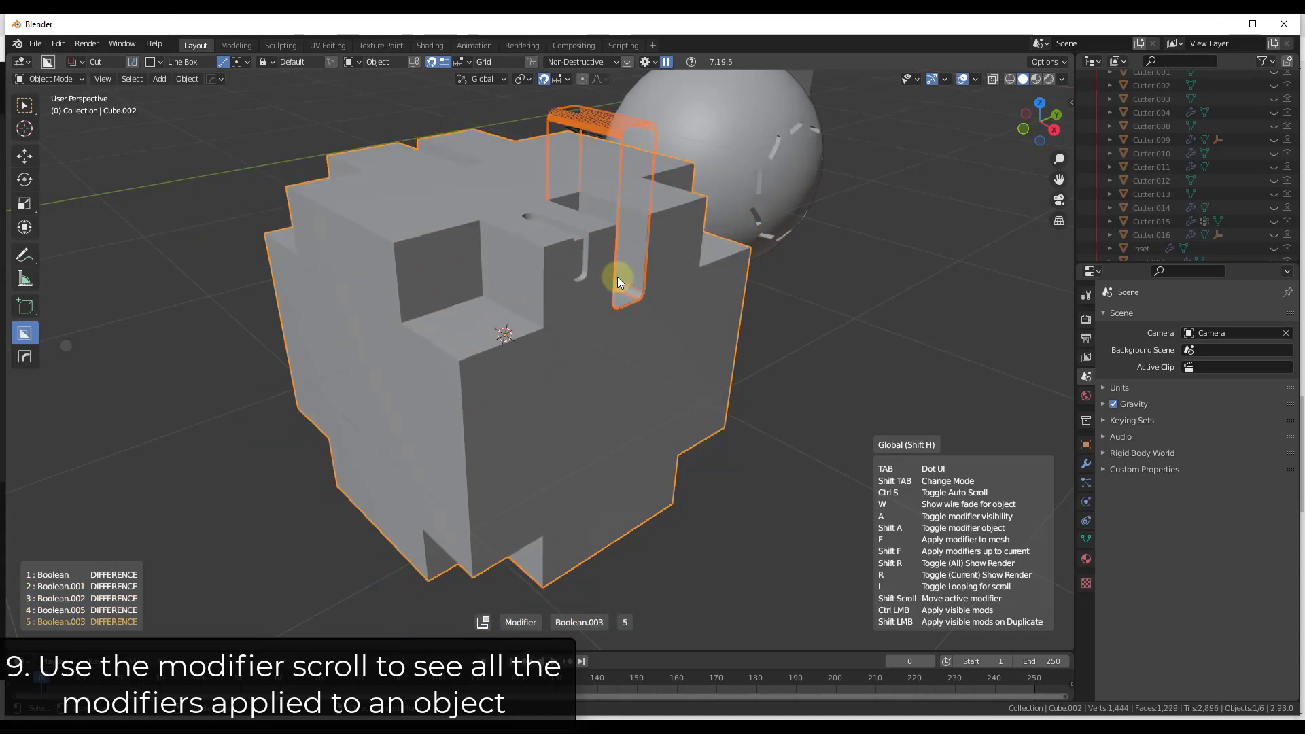
scroll(626, 286, "up", 1)
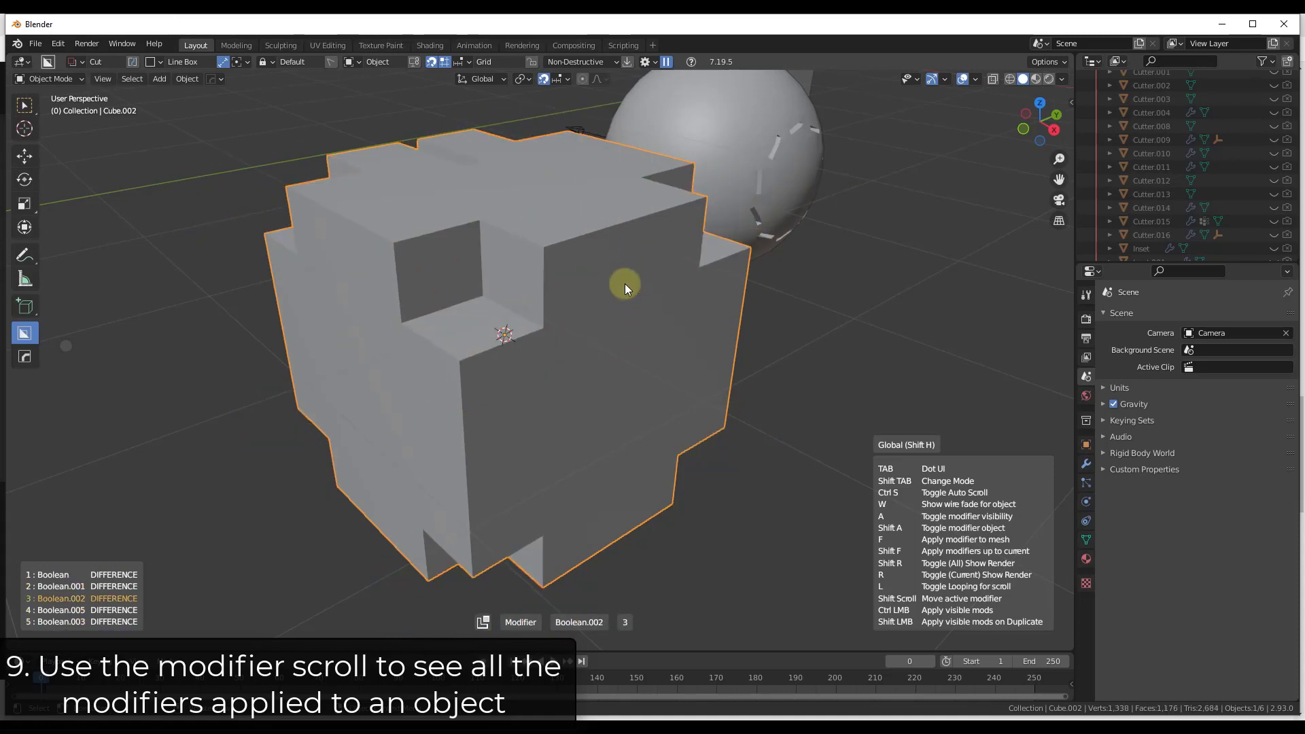
scroll(625, 284, "down", 1)
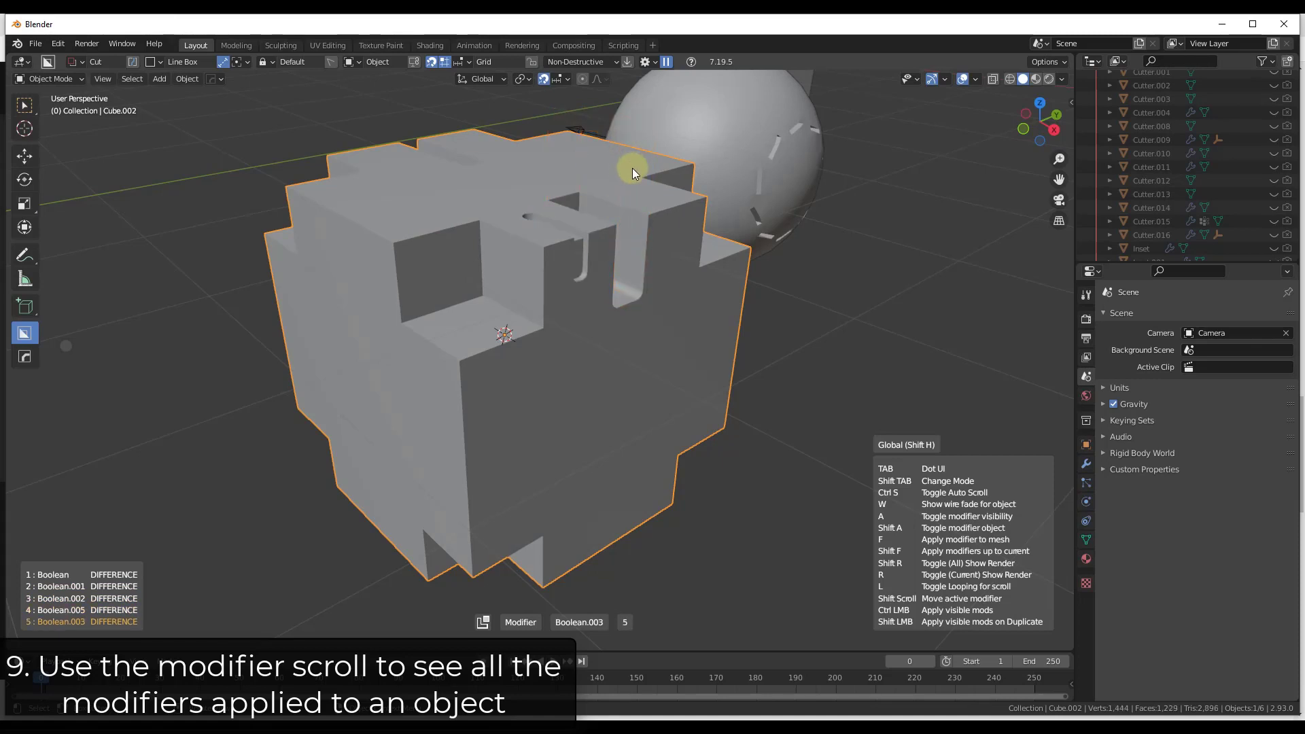
Show the cutter object of Boolean.003, and move that modifier up to third place and back to fifth.
key("shift+a")
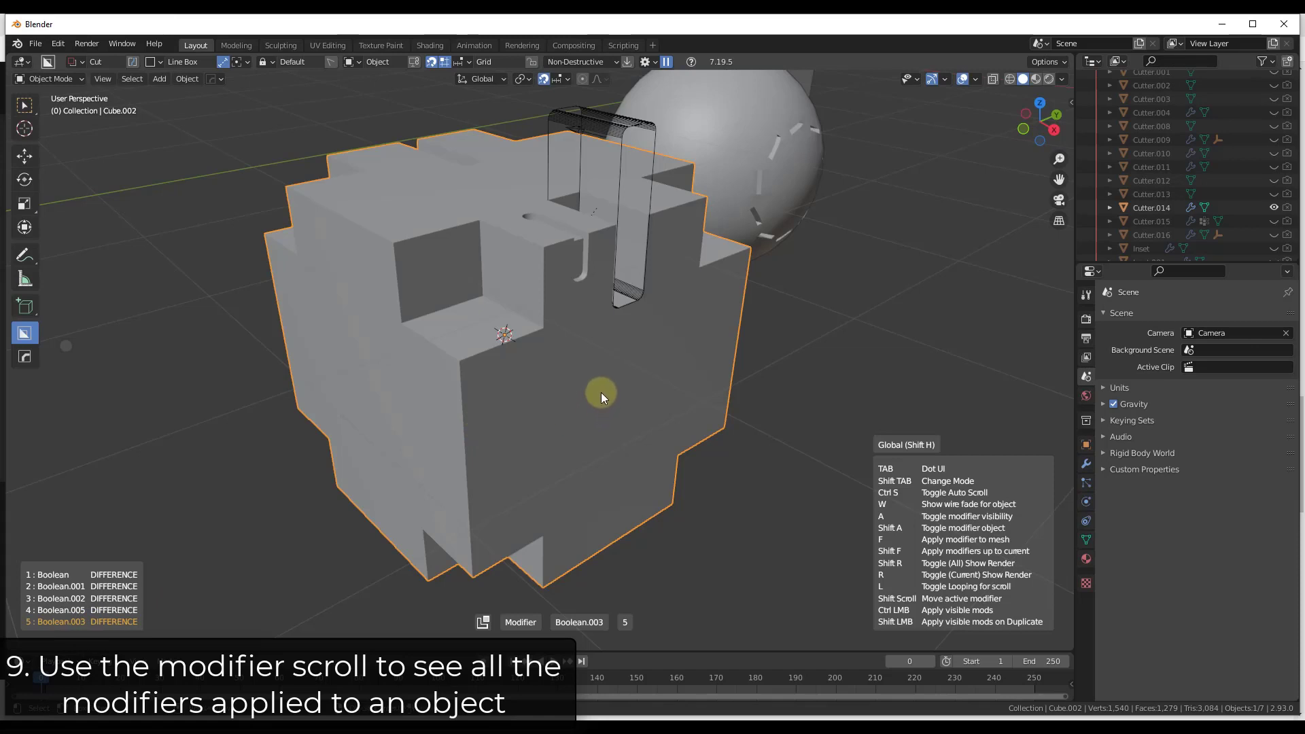
scroll(600, 393, "up", 1, "shift")
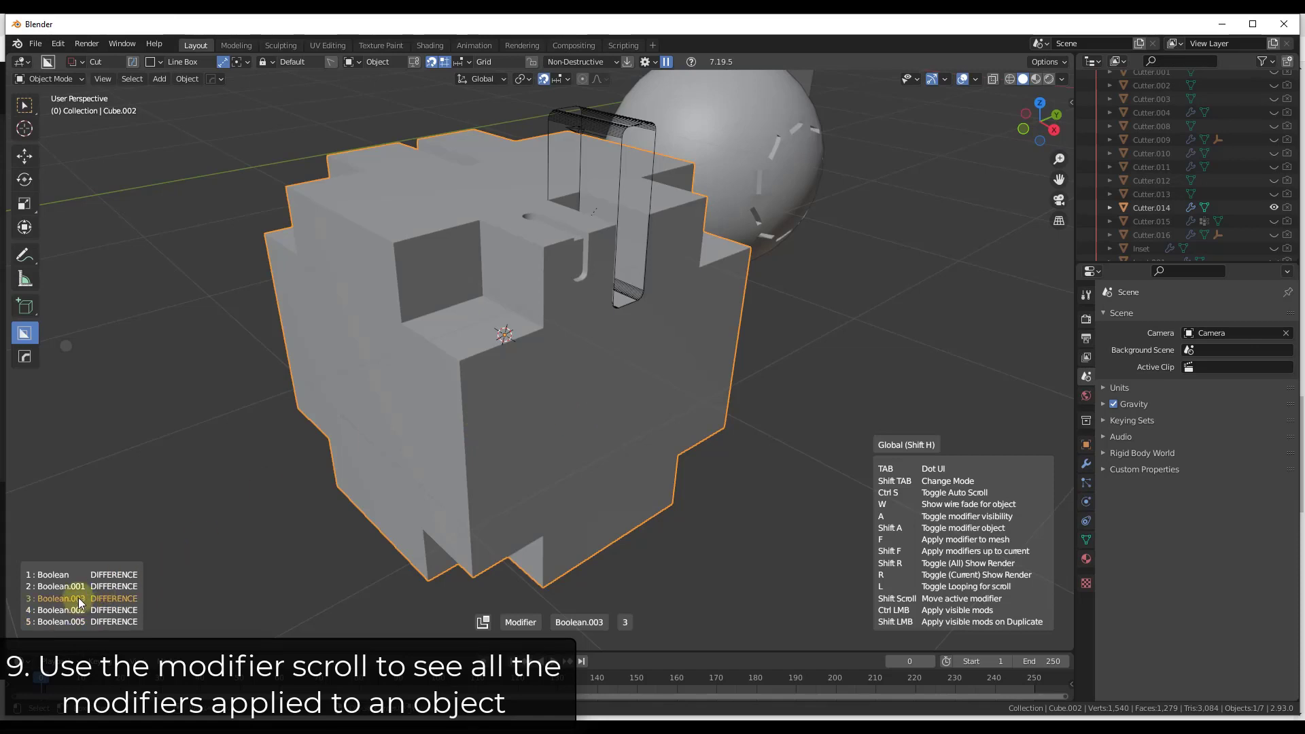
scroll(94, 591, "down", 1, "shift")
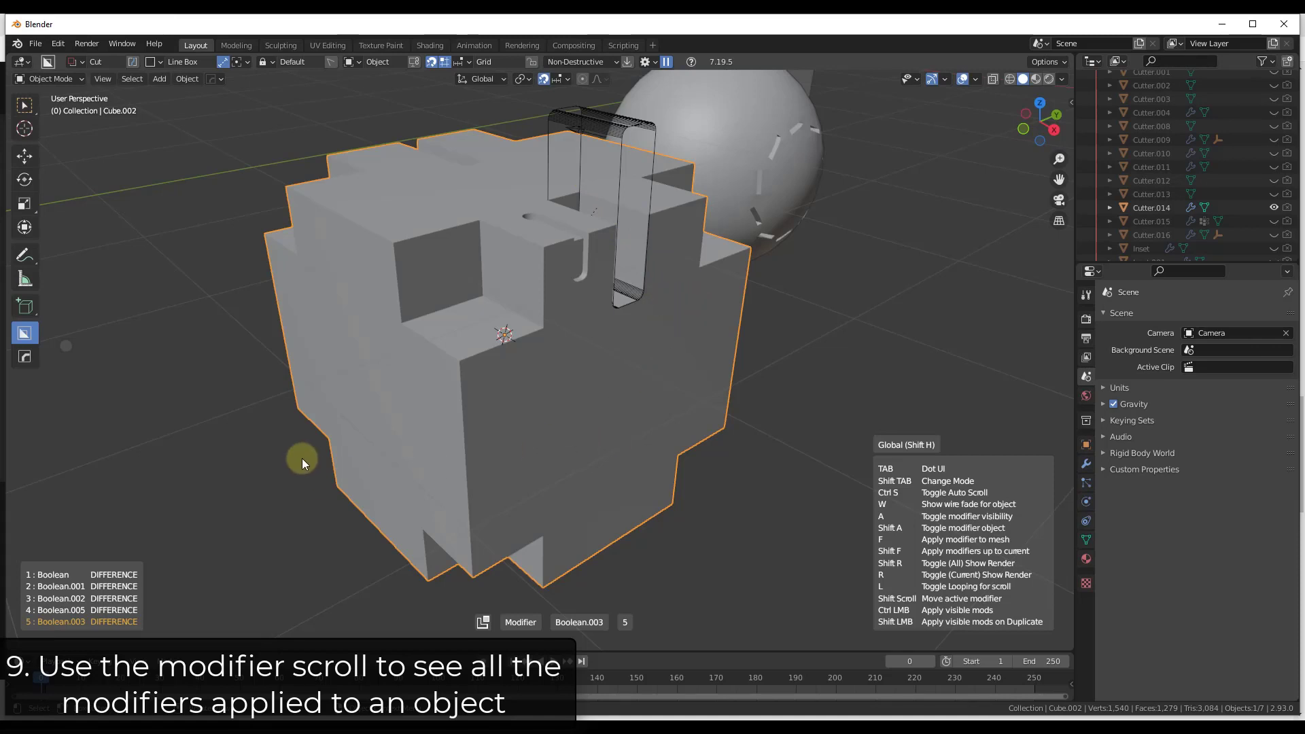
middle_click_drag(303, 458, 306, 457)
middle_click_drag(692, 237, 638, 166)
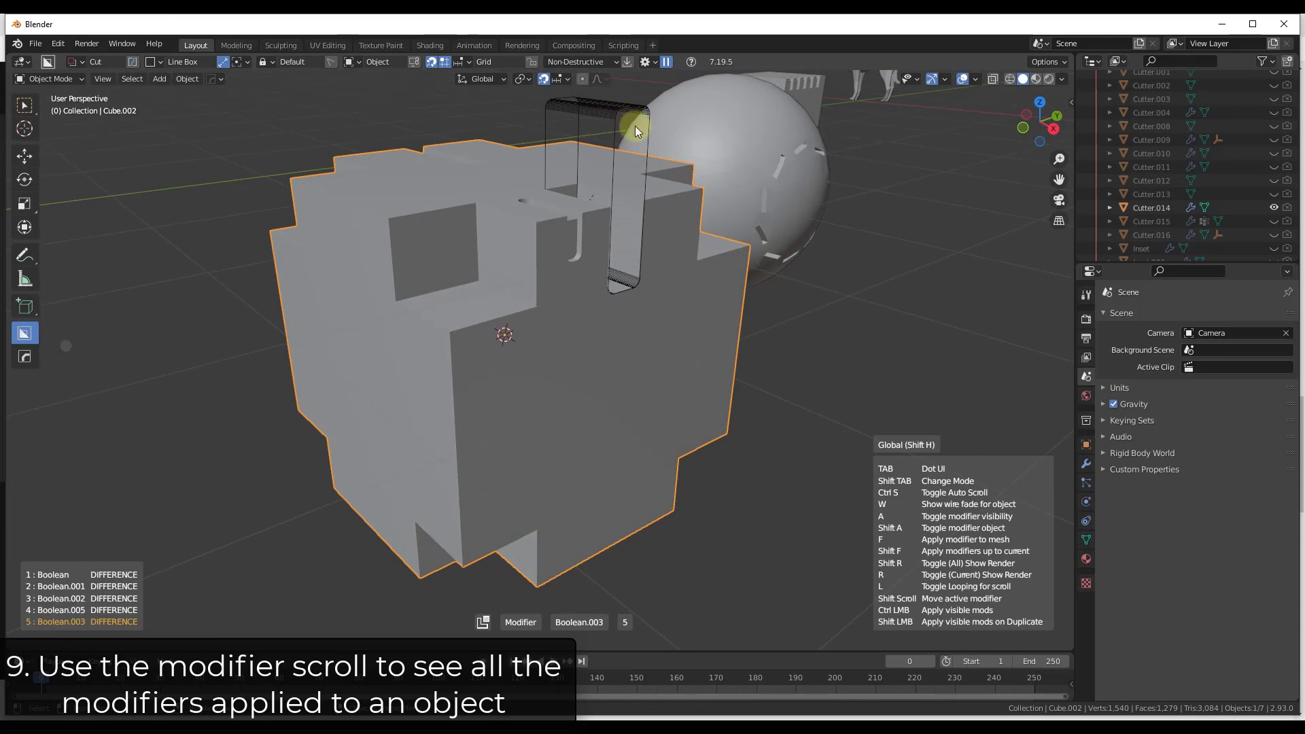
Display the second cube's Boolean modifiers in Modifier Scroll's Dot UI list and leave the list again.
key("Tab")
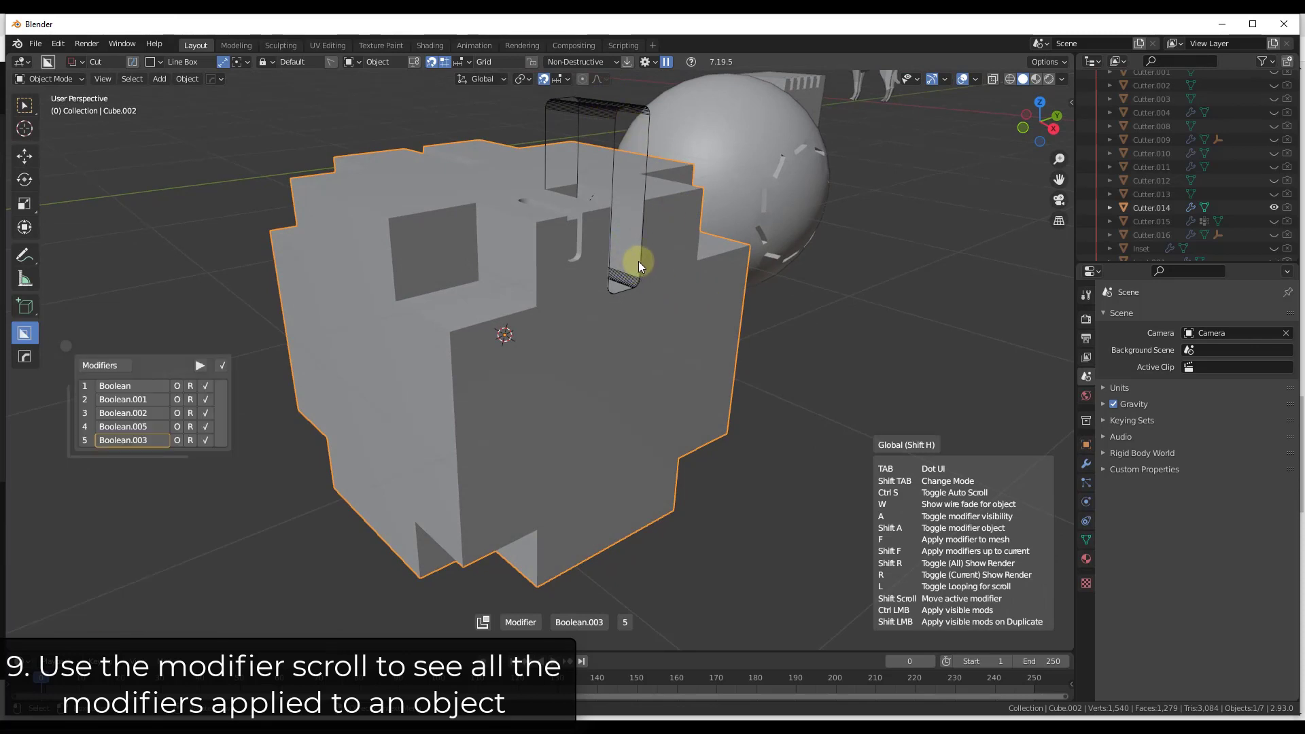
key("Tab")
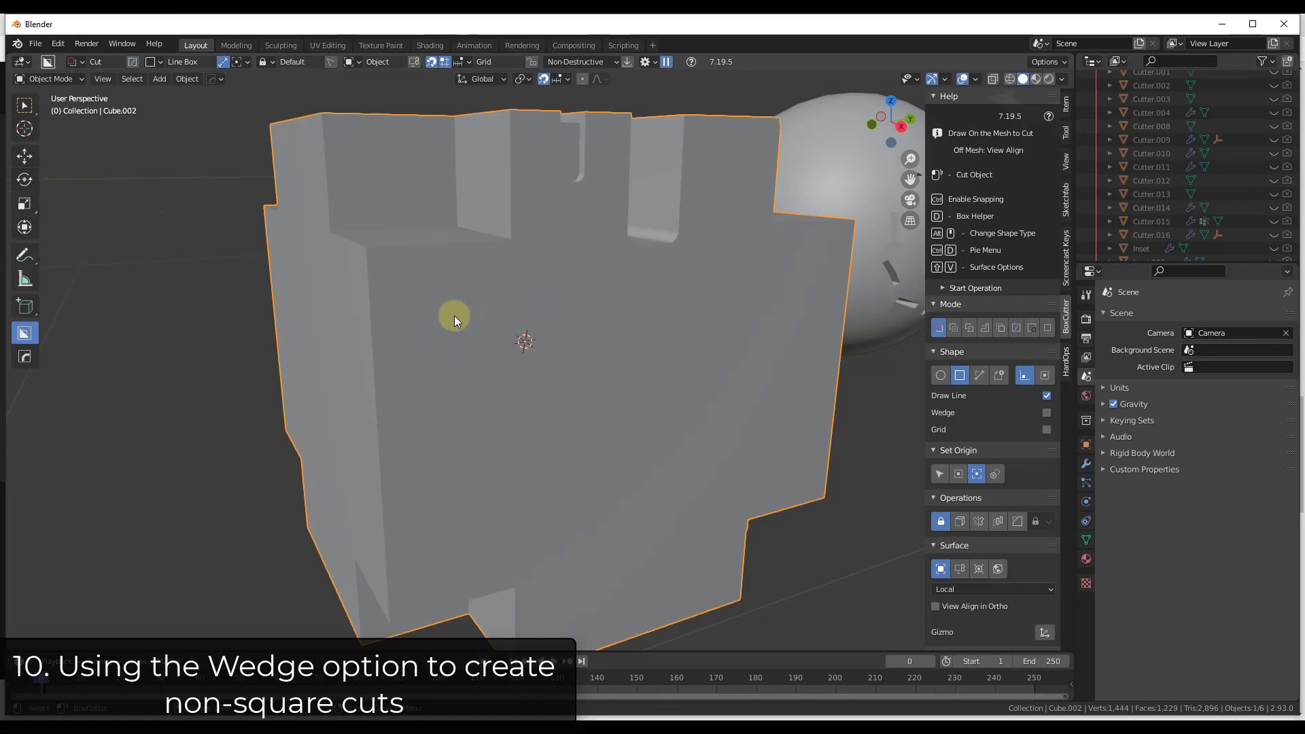
Draw a box cutter on the cube's large flat face below the notches, extrude it inward and cycle through its Wedge directions.
mouse_move(452, 317)
left_mouse_down()
mouse_move(511, 317)
mouse_move(545, 352)
mouse_move(543, 393)
left_mouse_up()
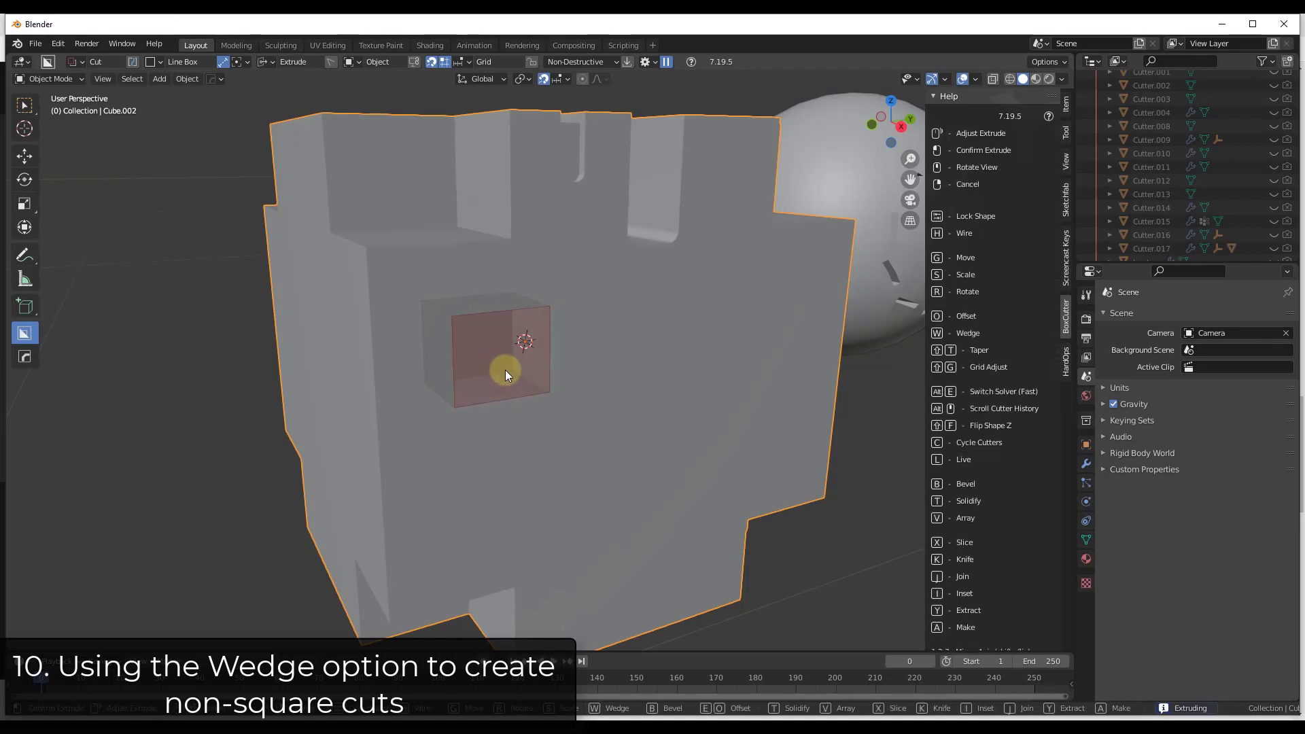
key("w")
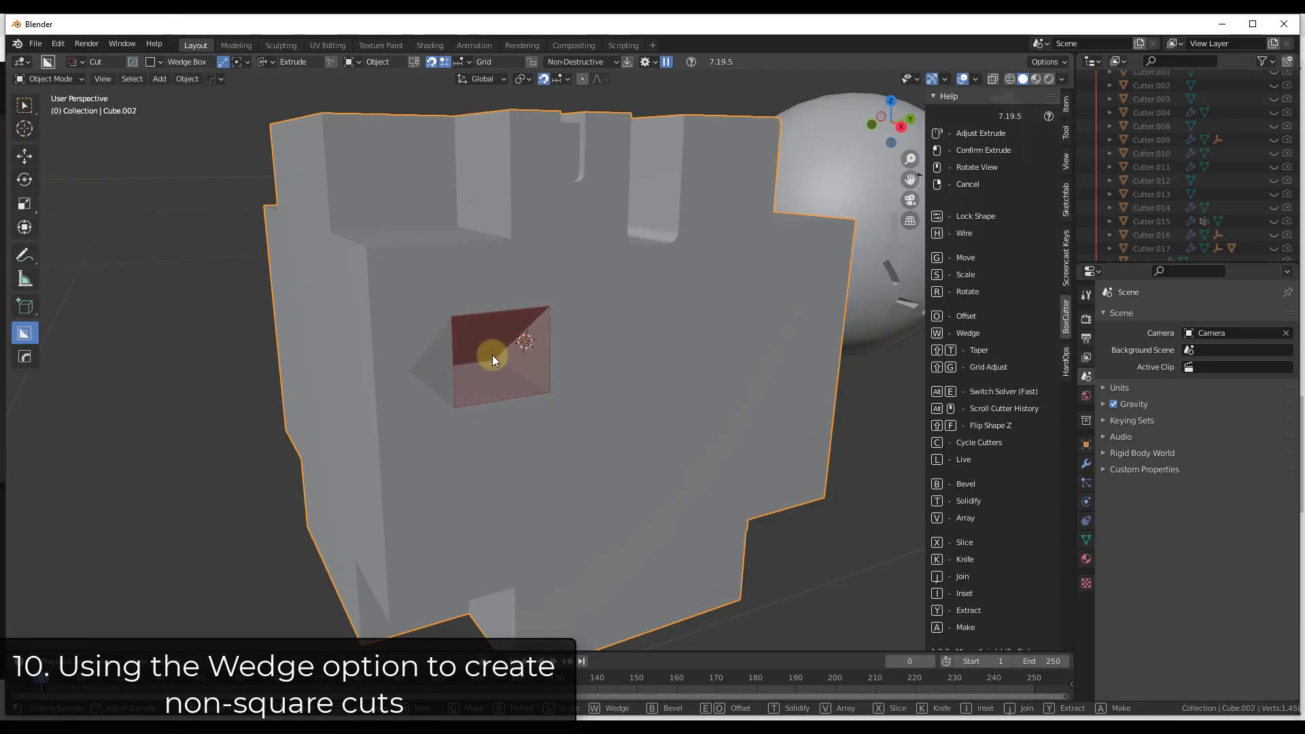
key("w")
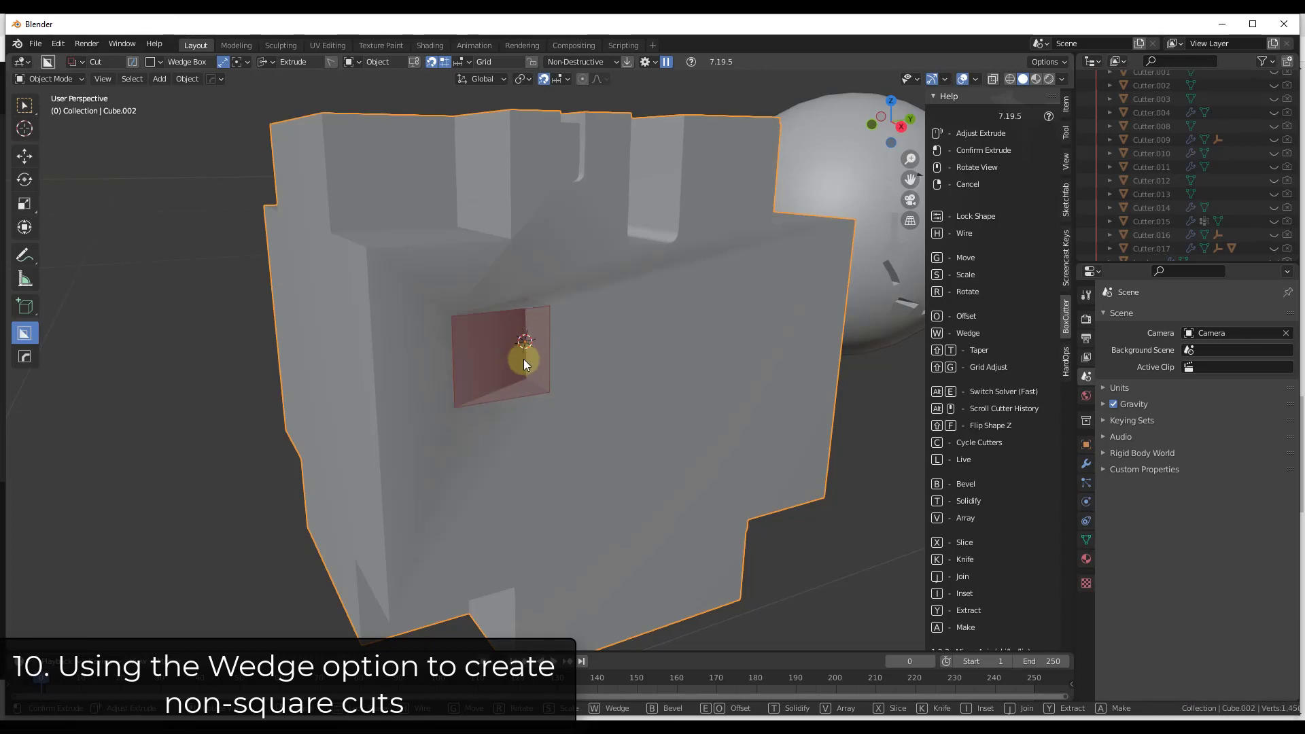
key("w")
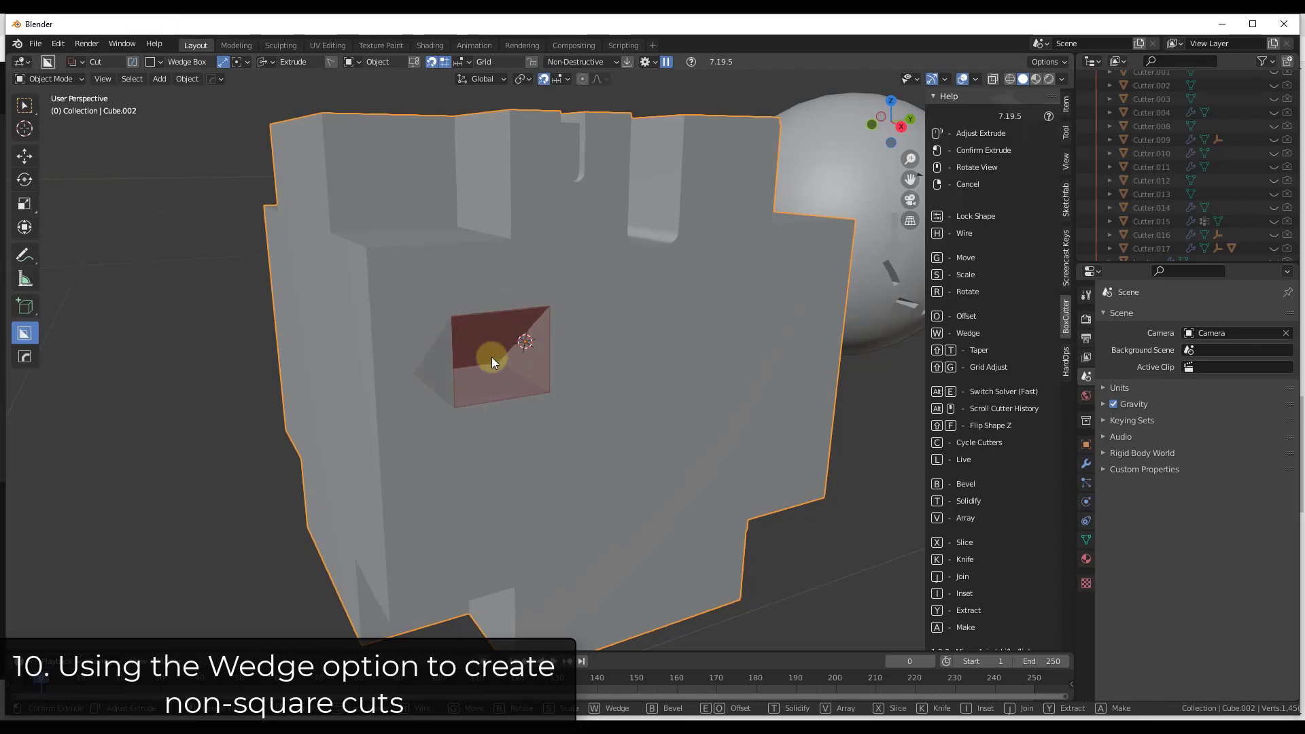
Try scaling the wedge cutter along its Y axis.
key("s")
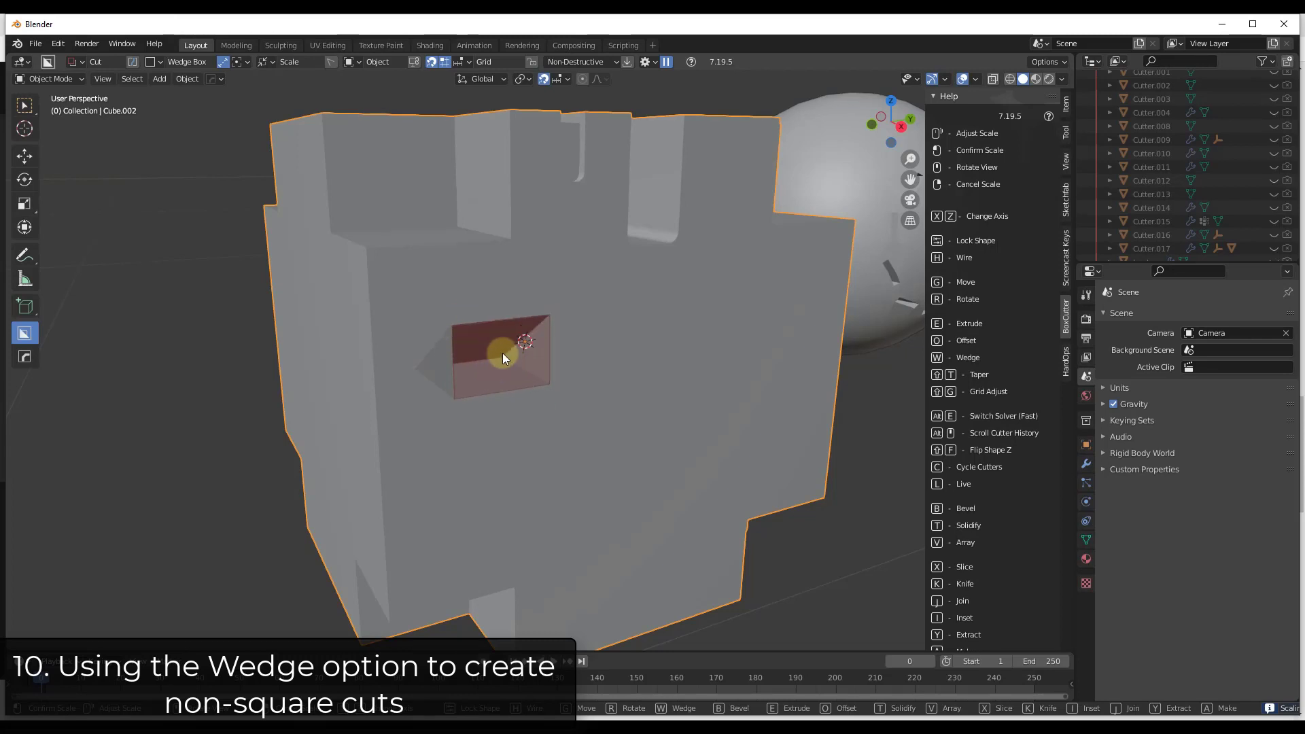
key("y")
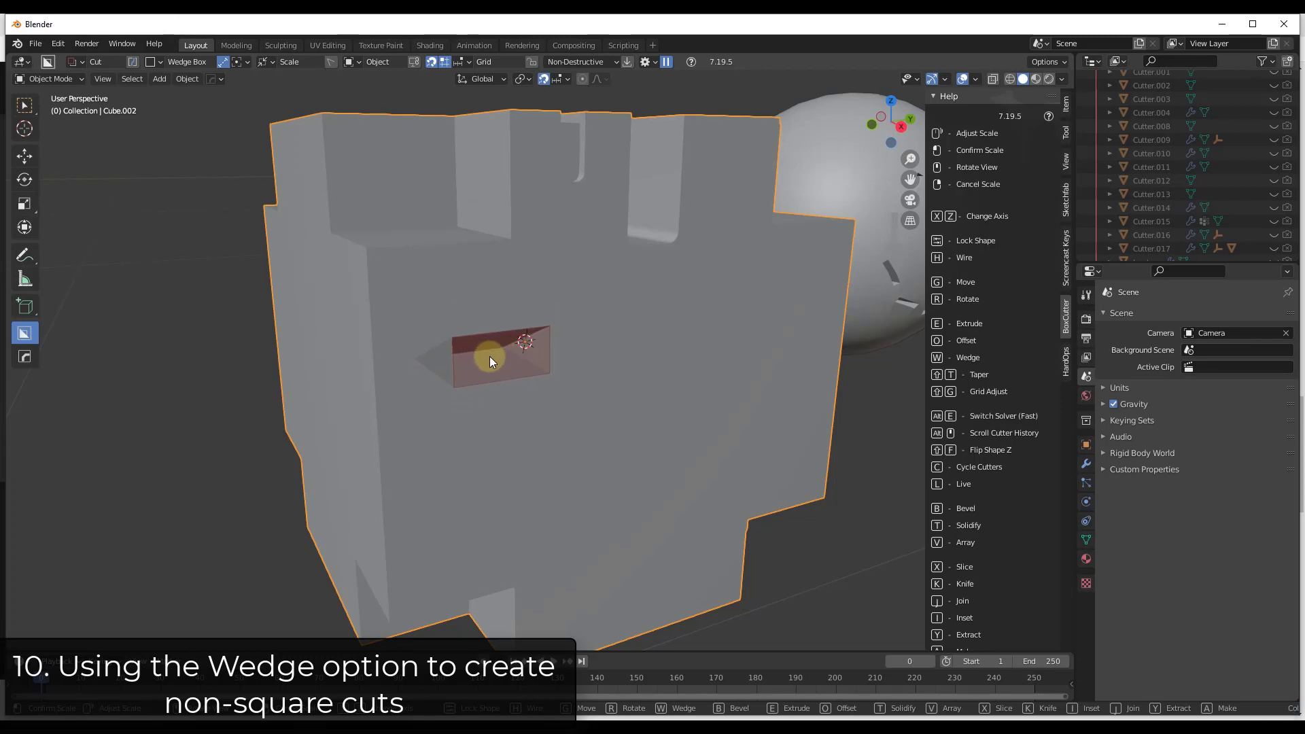
left_click(506, 365)
Lock the wedge cutter's extrusion, reduce its drawn height from the lower corner dot and apply the wedge cut.
mouse_move(521, 372)
middle_mouse_down()
mouse_move(546, 370)
mouse_move(499, 364)
middle_mouse_up()
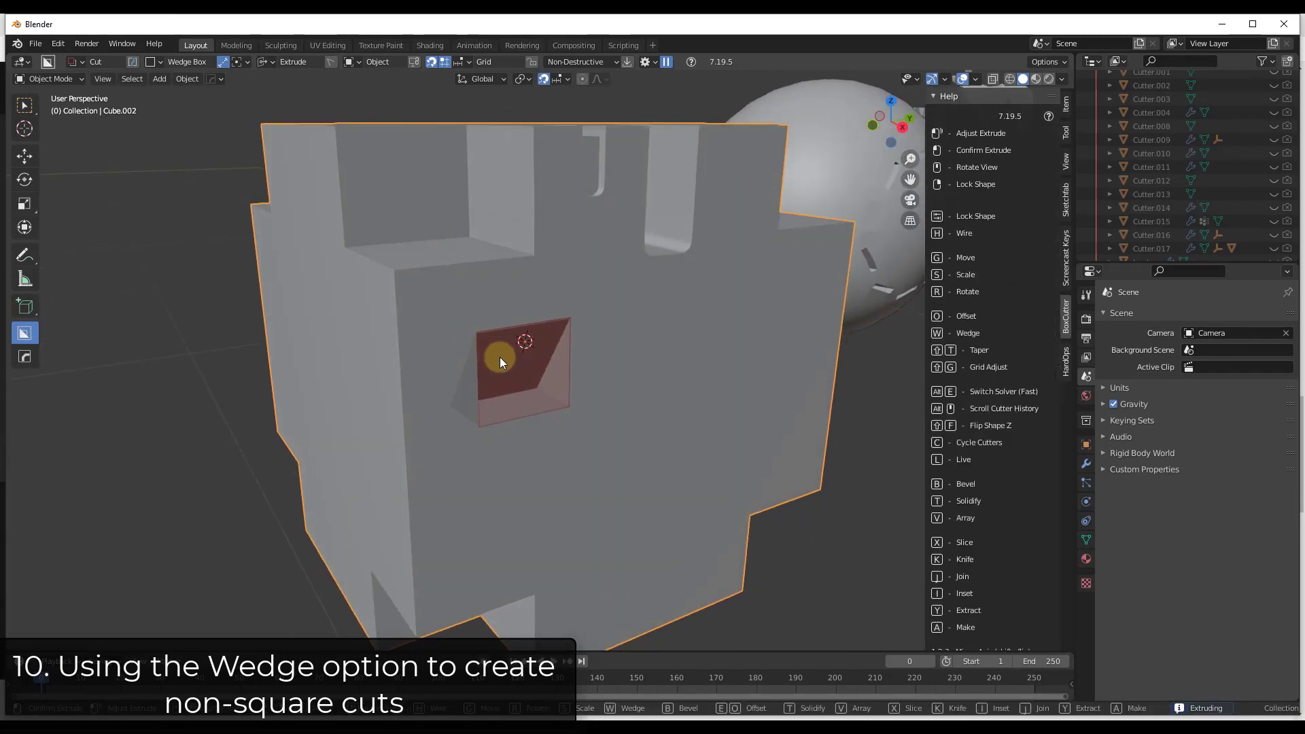
left_click(463, 347)
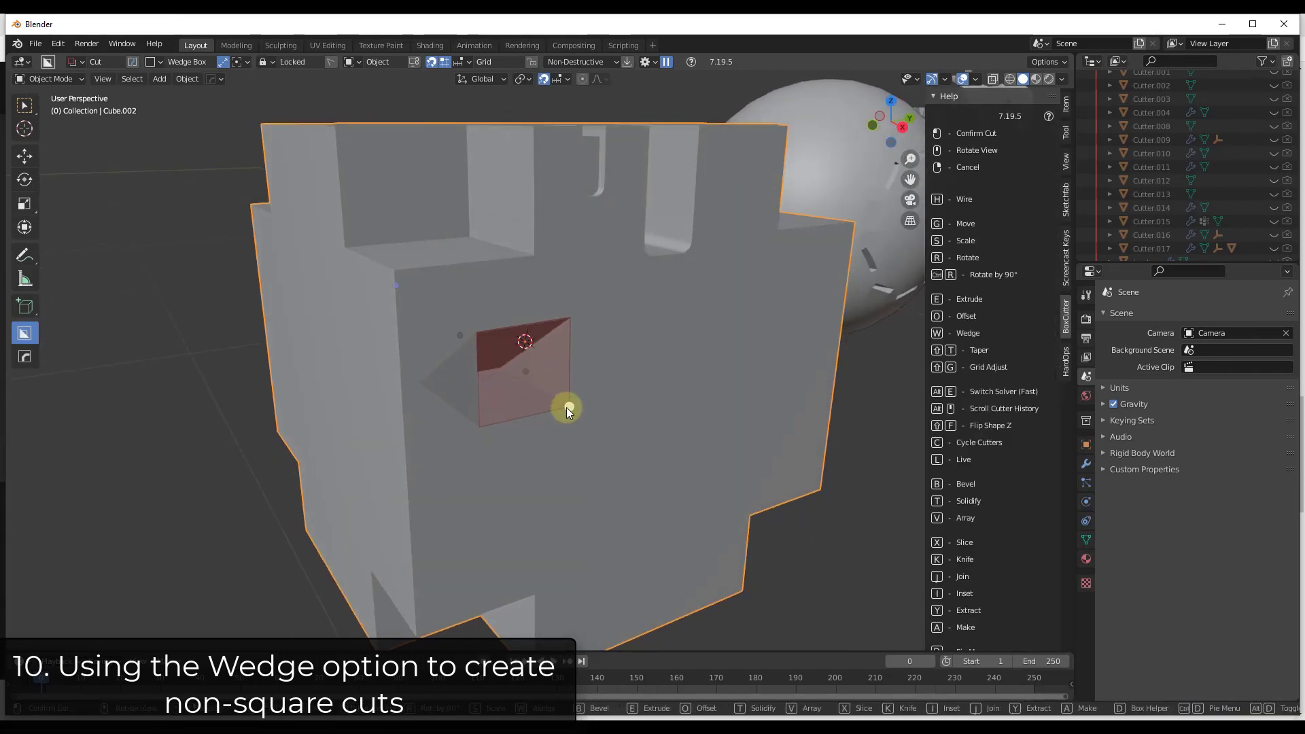
key("Tab")
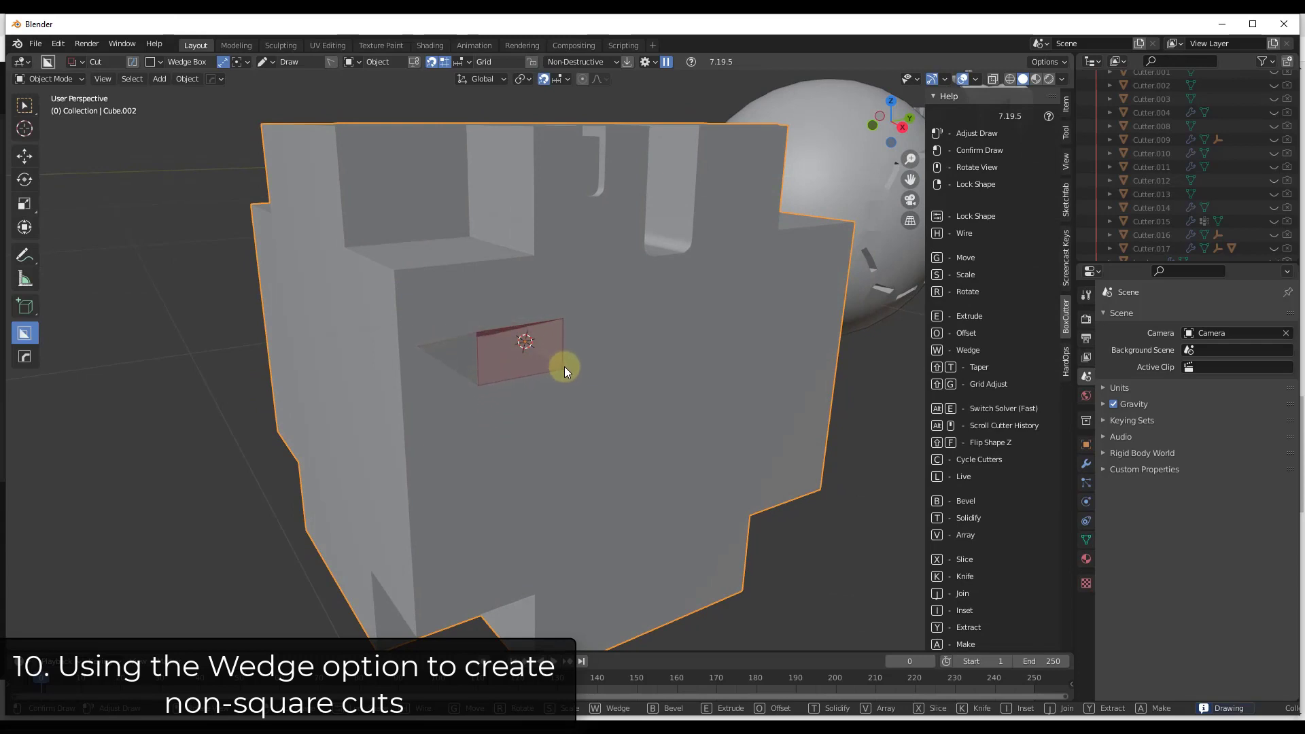
left_click(561, 370)
scroll(439, 297, "up", 5)
mouse_move(439, 296)
middle_mouse_down()
mouse_move(439, 307)
mouse_move(543, 302)
middle_mouse_up()
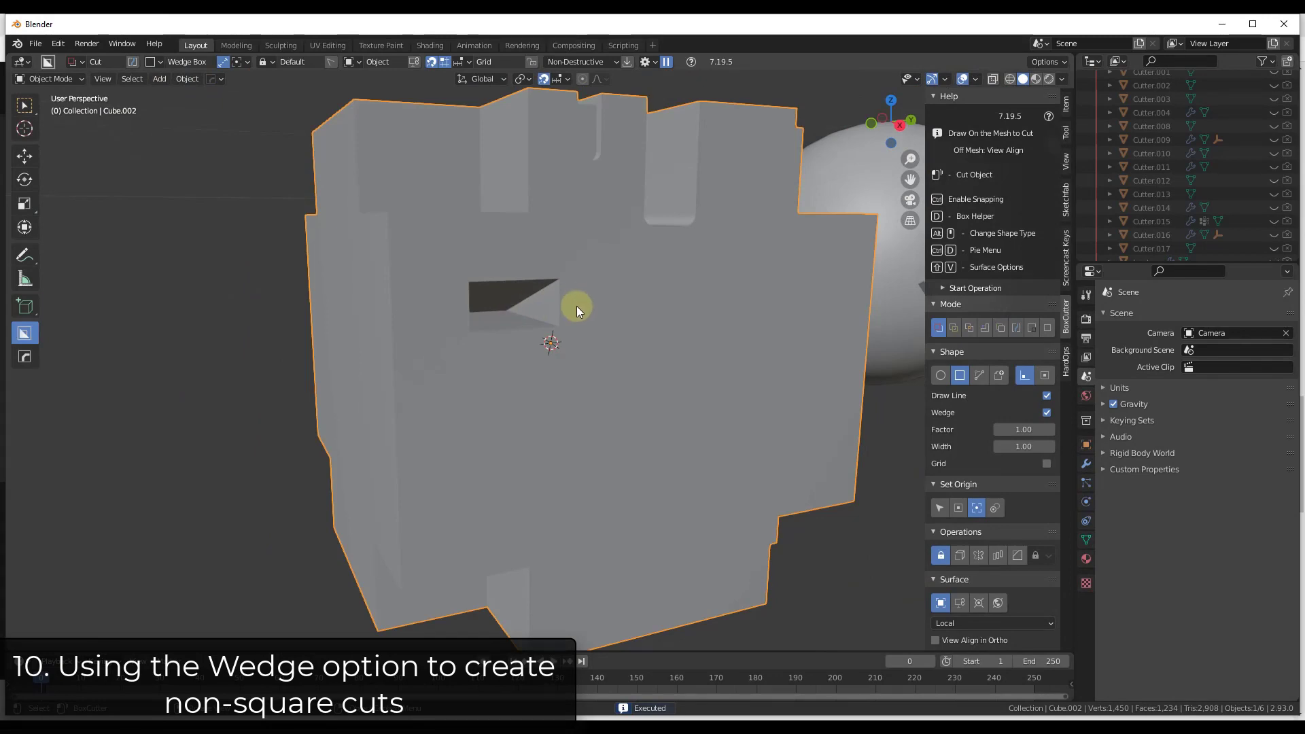